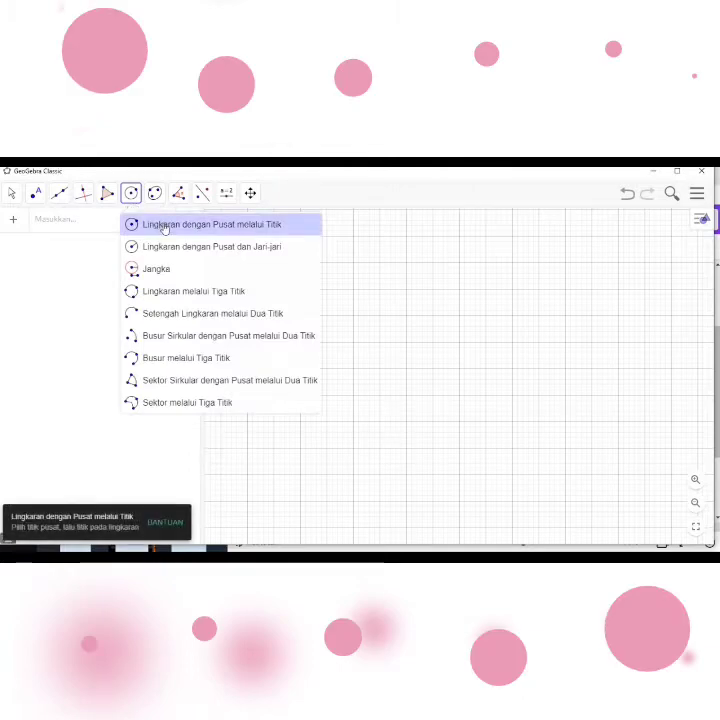
- Draw a circle centred at (-4, -1) passing through a point at about (-0.72, -2.14)
click(165, 228)
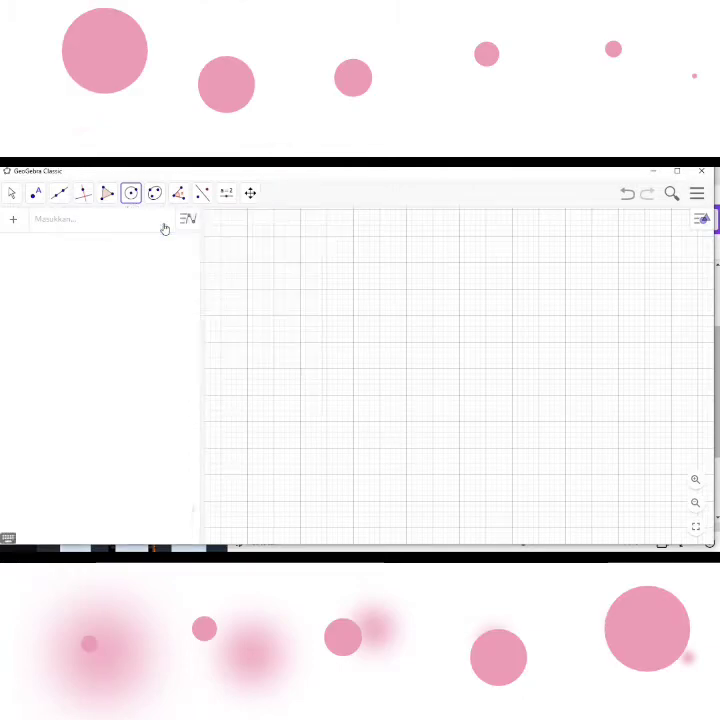
click(353, 343)
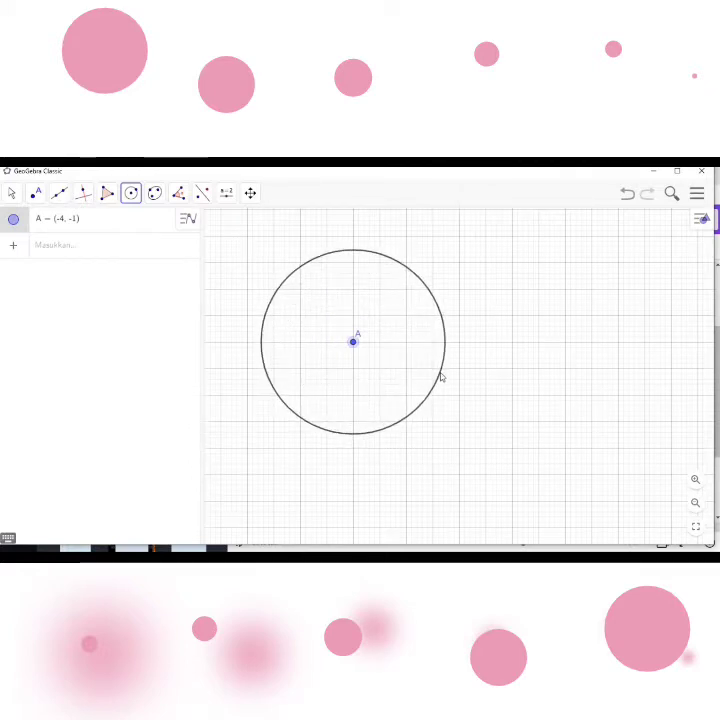
click(440, 373)
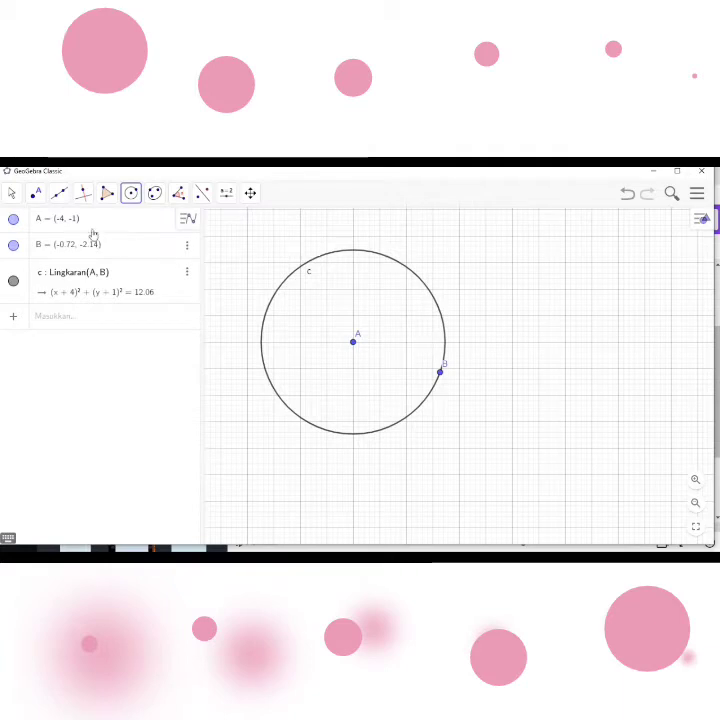
- Draw a radius as a segment from centre A to point B on the circle
click(60, 197)
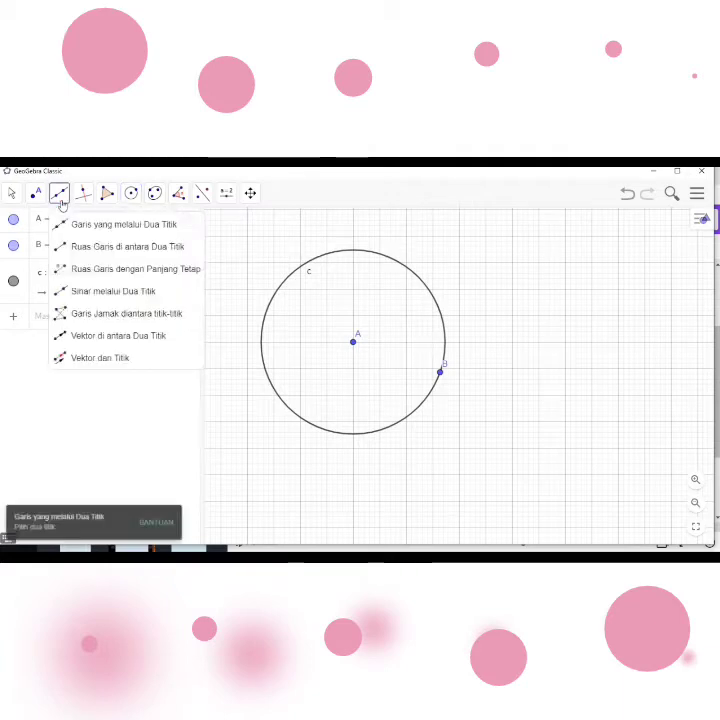
click(92, 255)
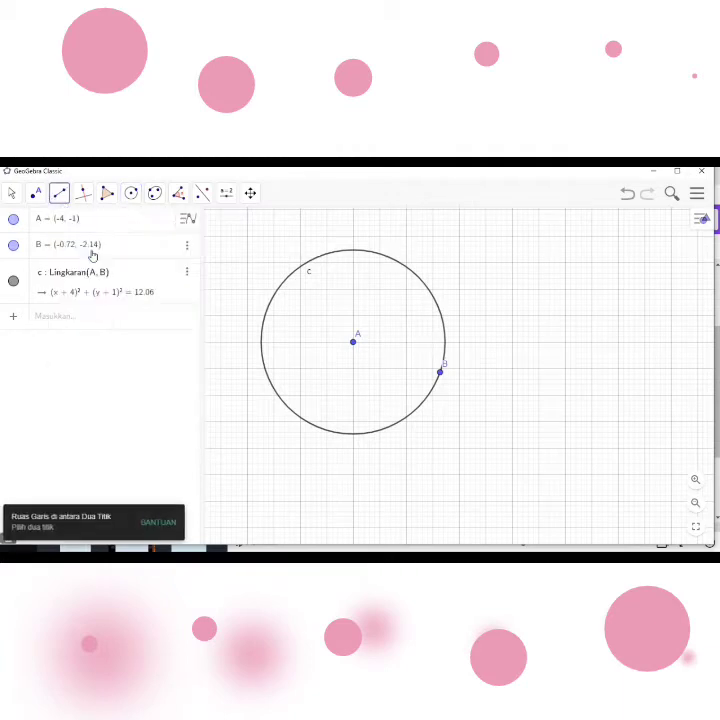
click(355, 343)
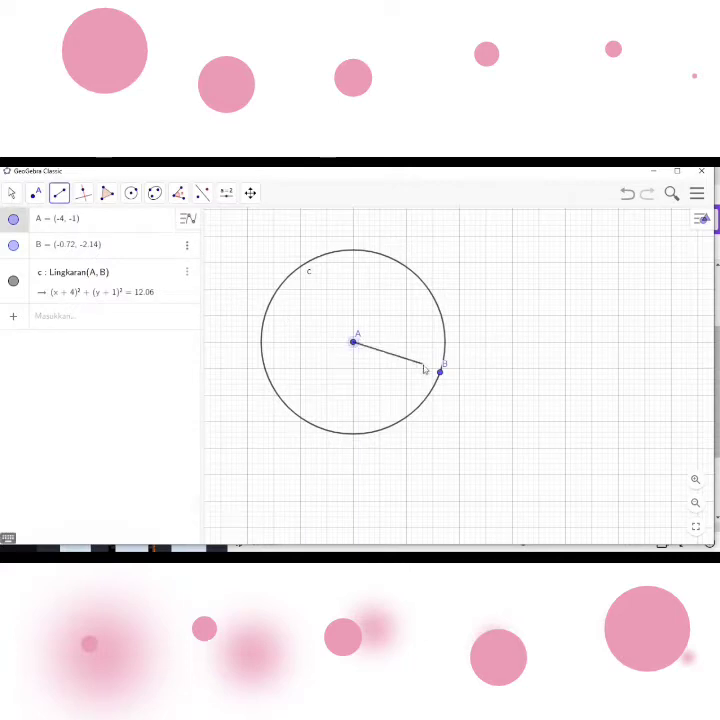
click(440, 373)
right_click(440, 374)
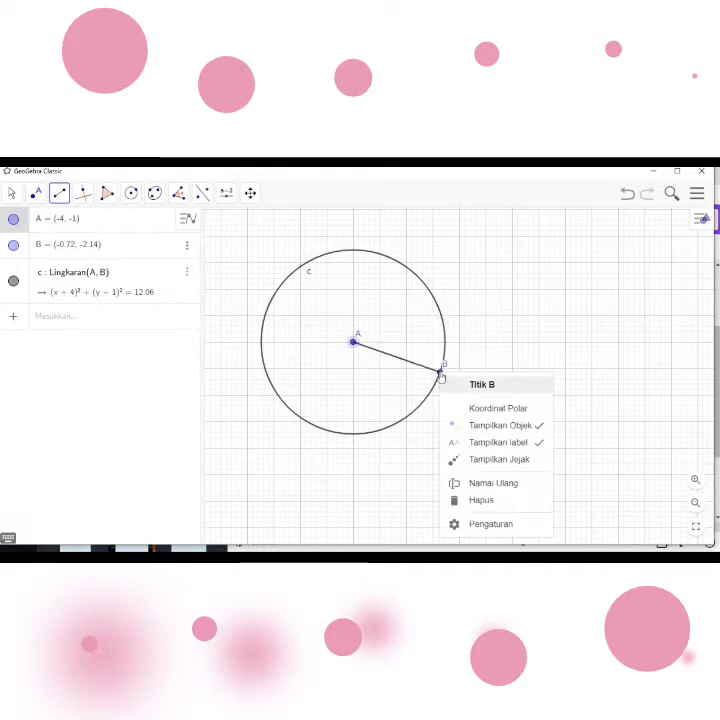
click(440, 374)
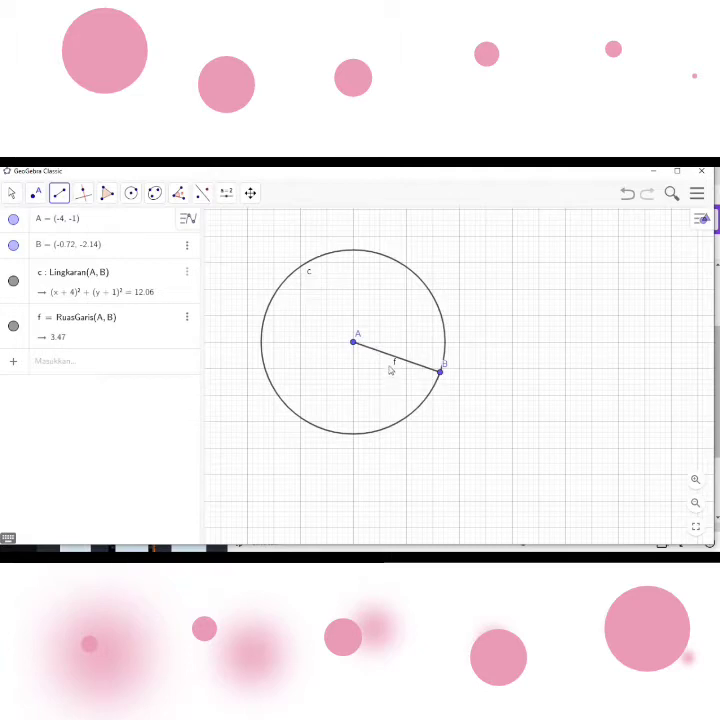
- Hide the labels of the circle and of the radius segment AB
right_click(310, 278)
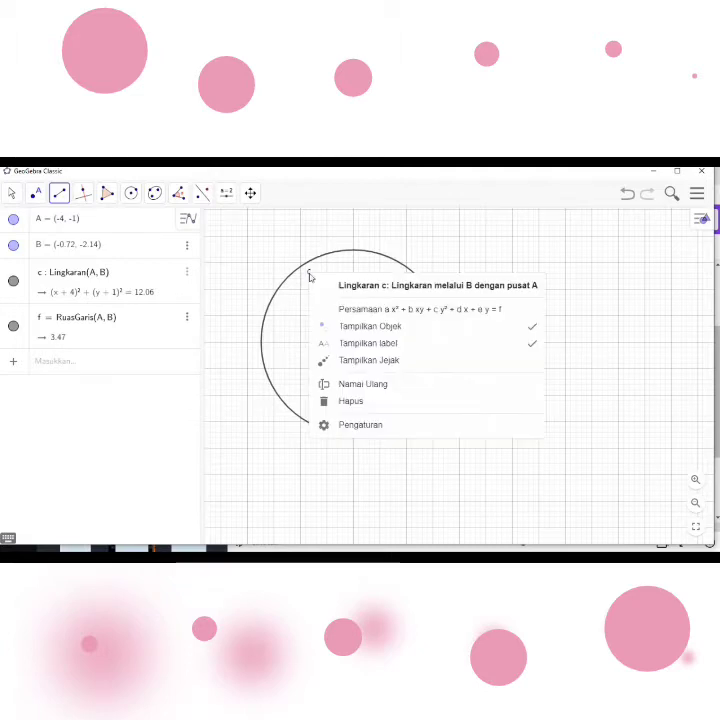
click(413, 349)
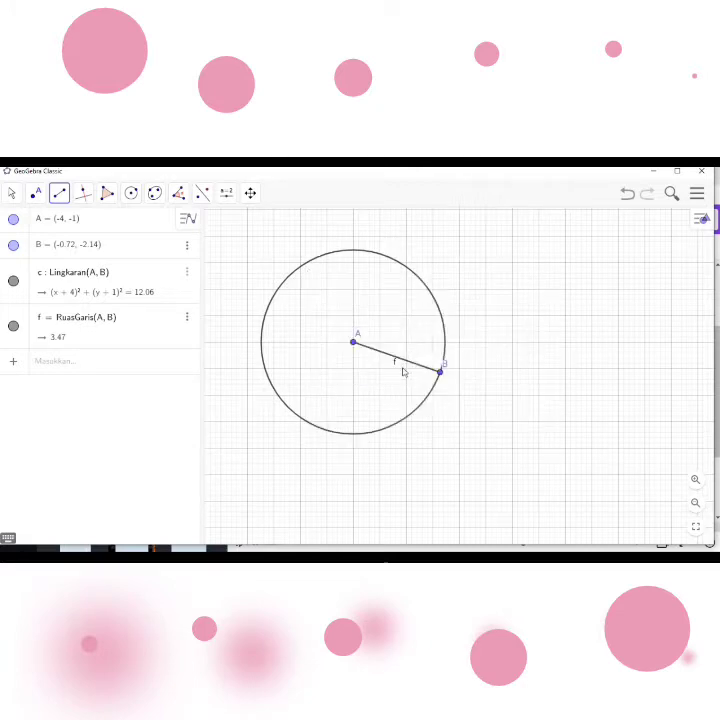
right_click(395, 367)
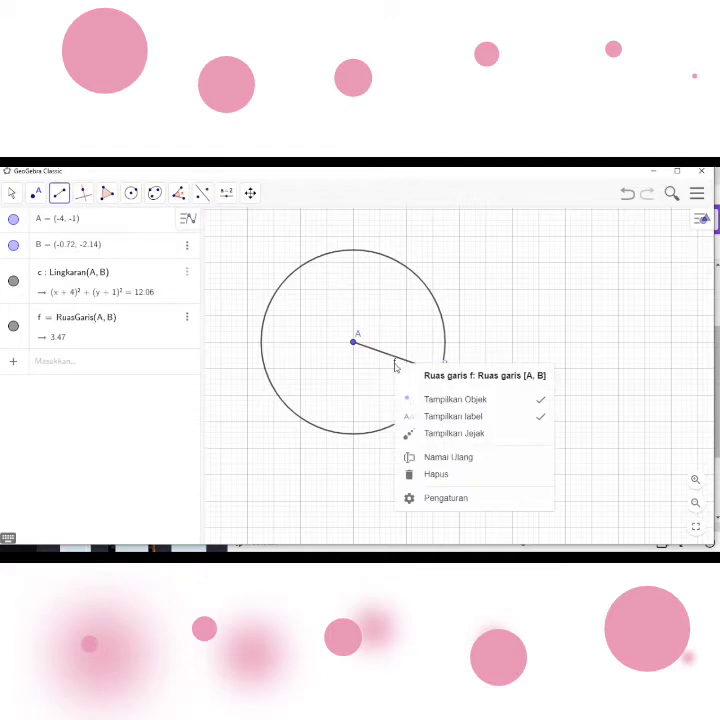
click(494, 420)
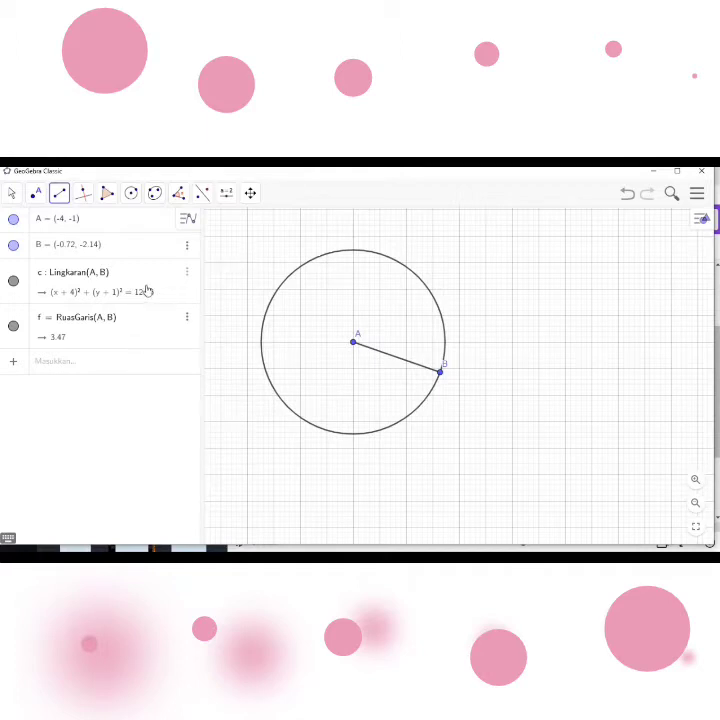
- Draw a diameter segment through centre A, from about (-7.29, -2.1) to about (-0.73, 0.18) on the circle
click(62, 199)
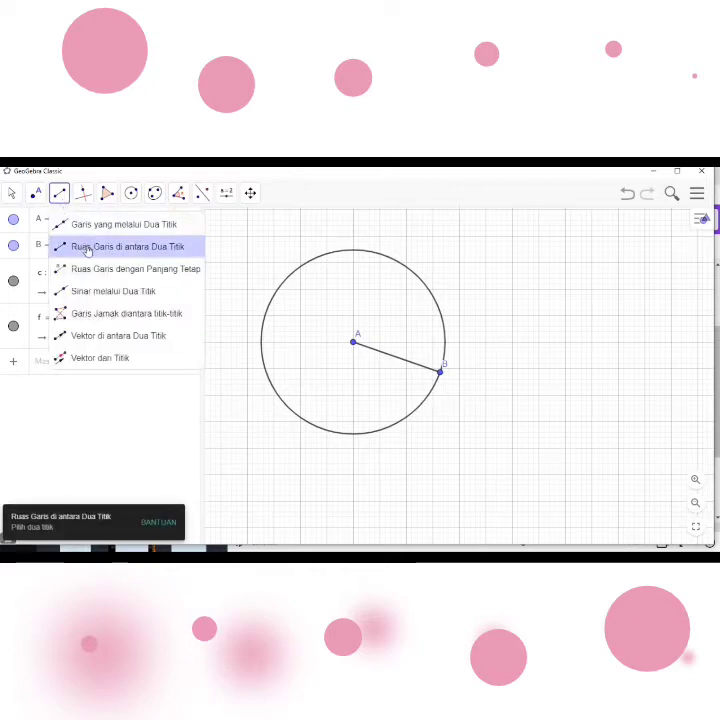
click(90, 251)
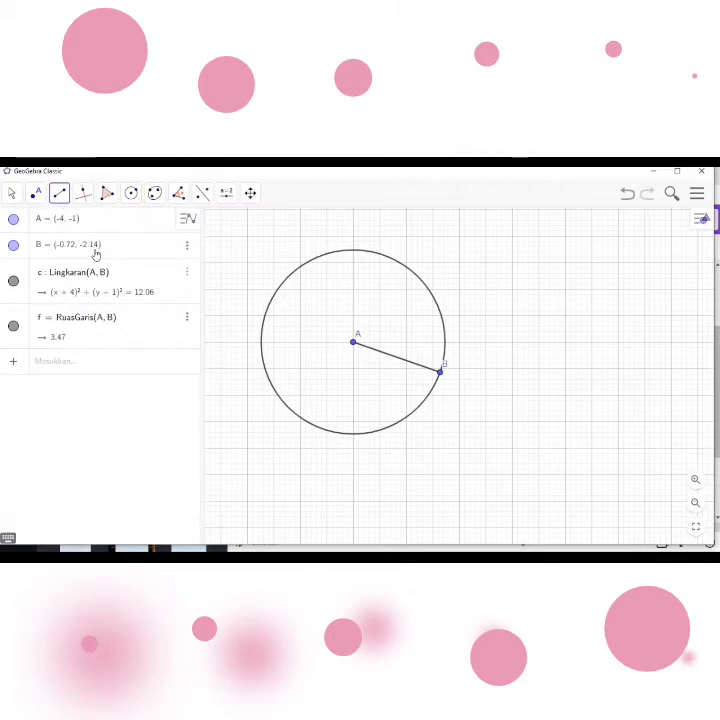
right_click(268, 380)
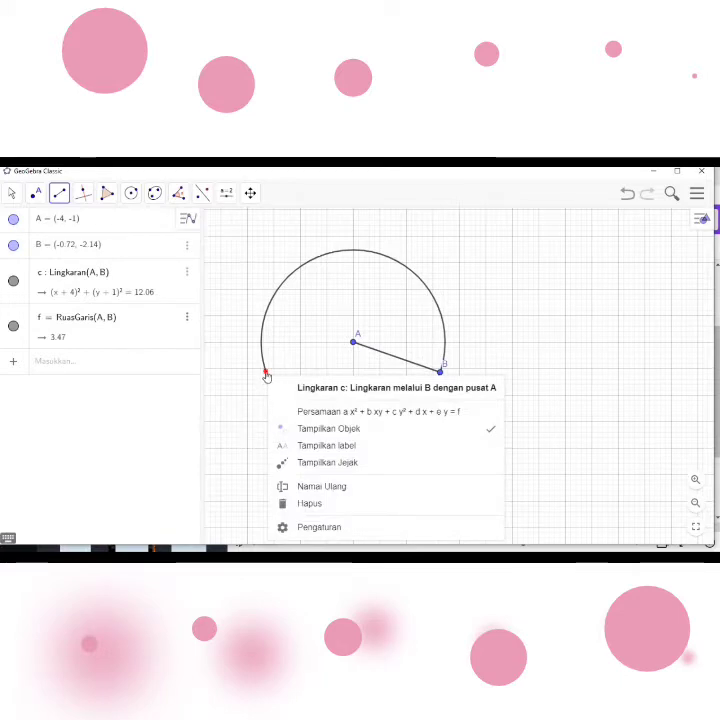
click(266, 374)
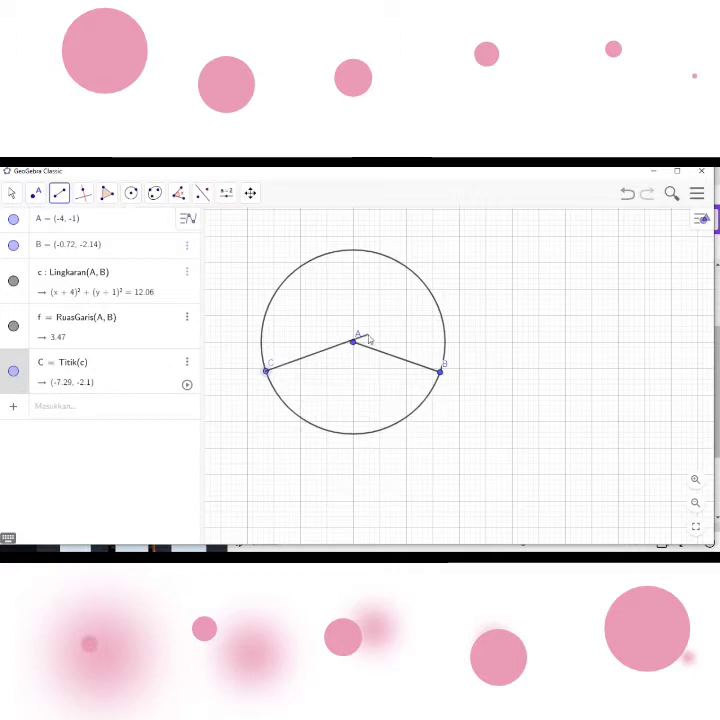
click(441, 315)
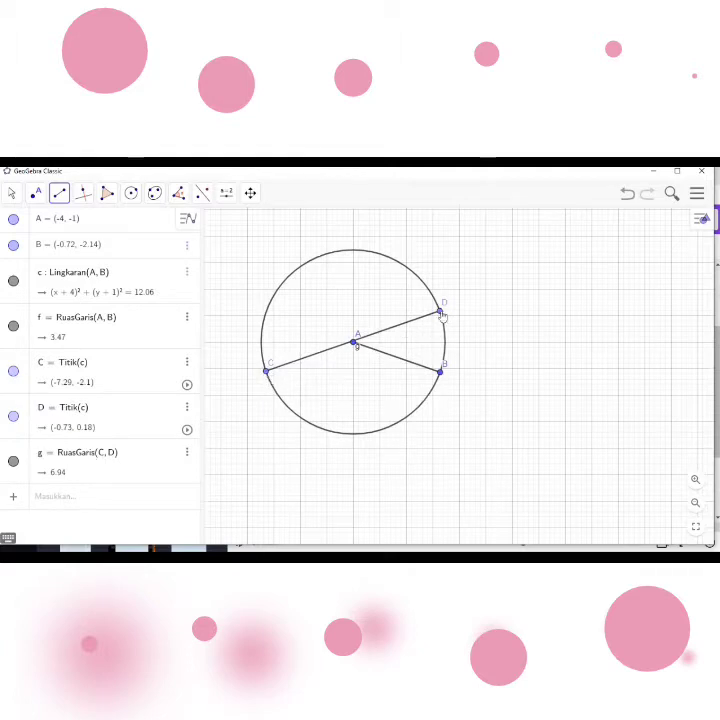
right_click(360, 352)
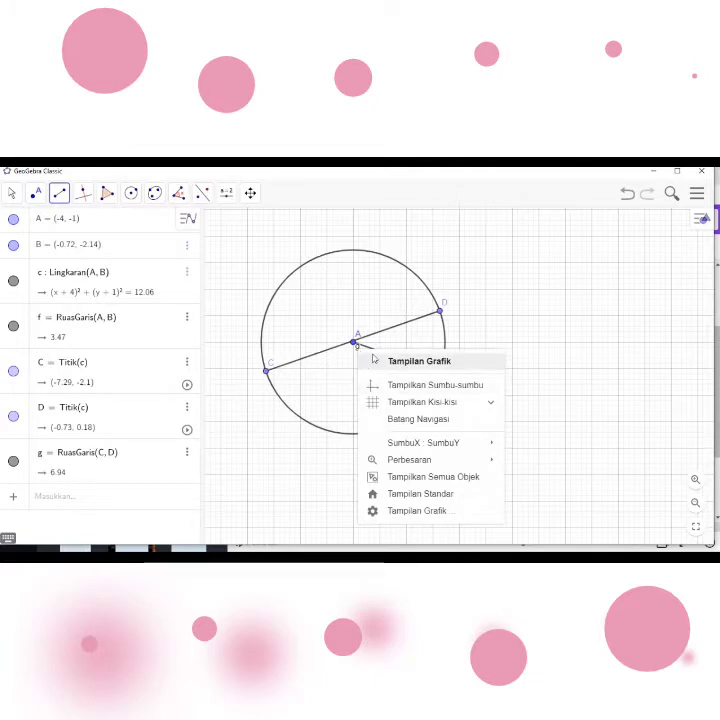
click(9, 193)
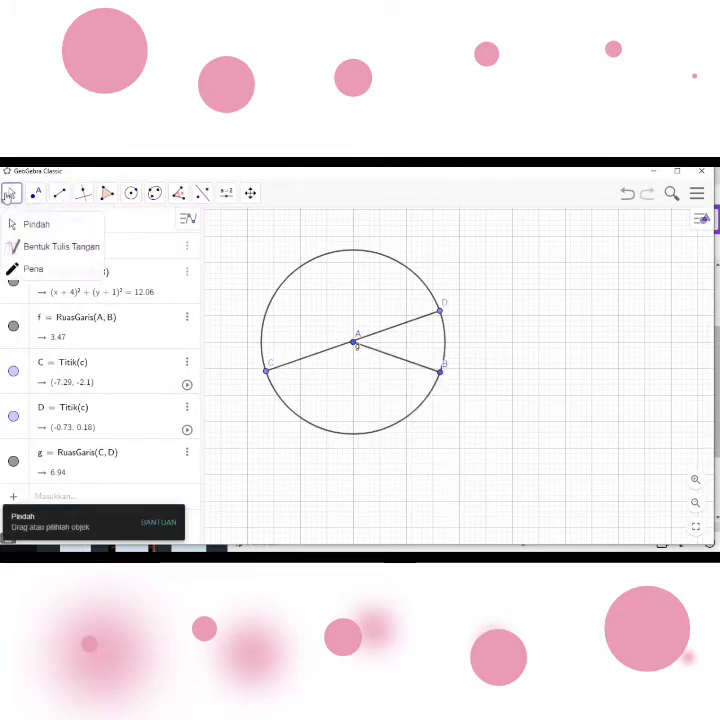
click(358, 355)
right_click(358, 352)
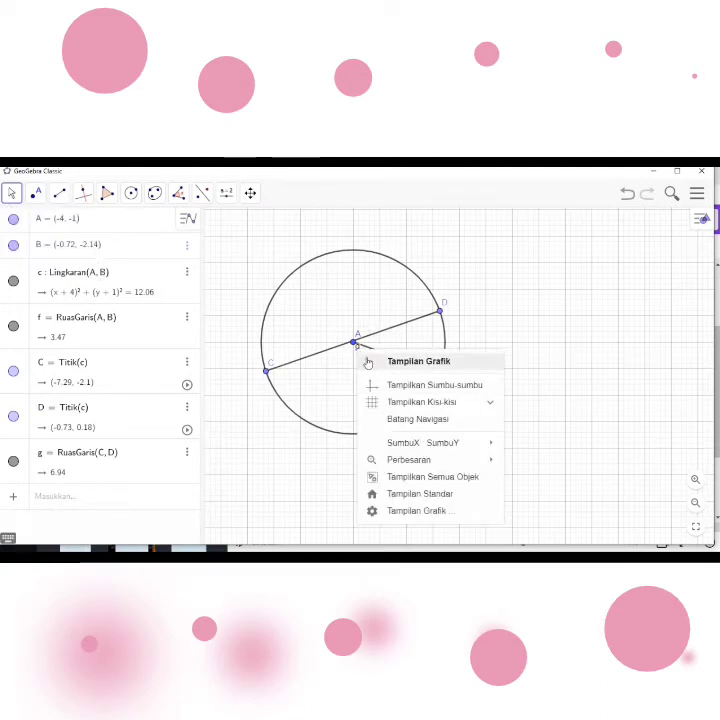
click(11, 192)
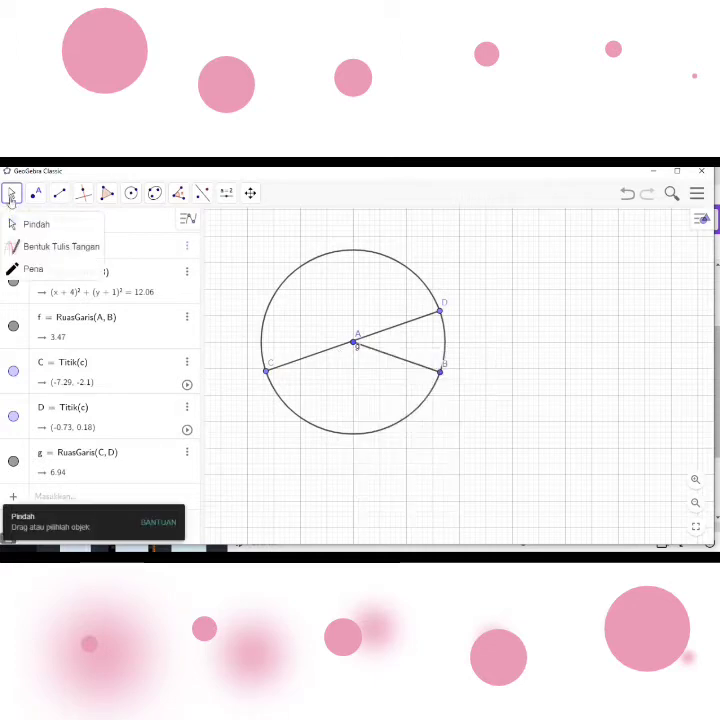
click(11, 190)
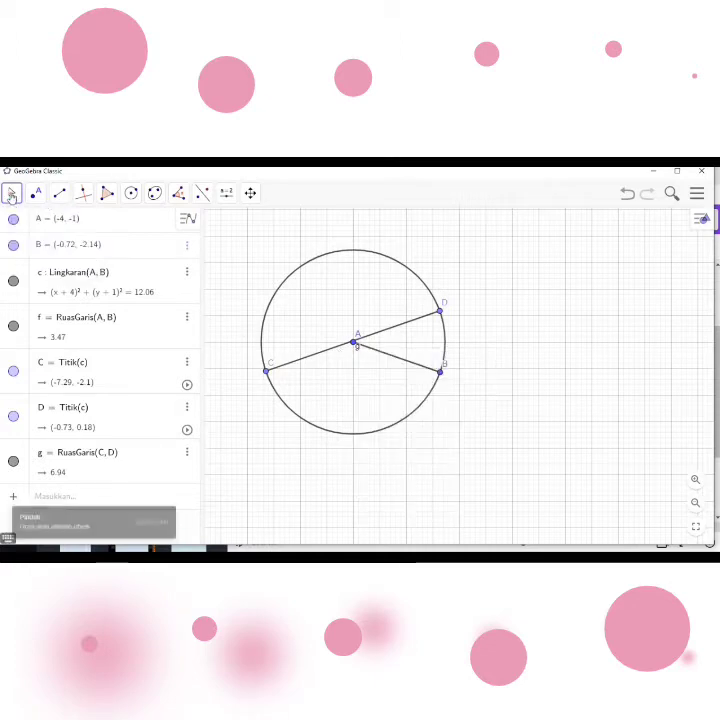
right_click(360, 354)
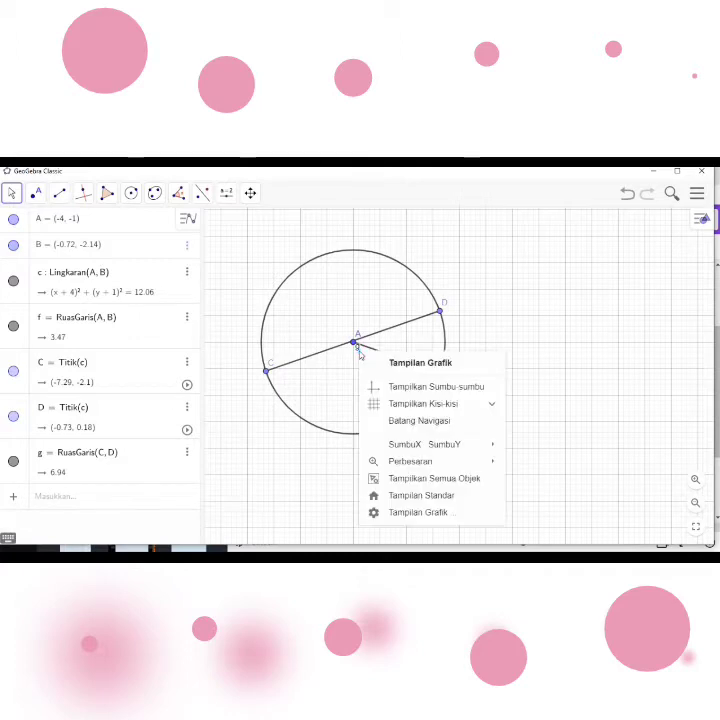
click(357, 353)
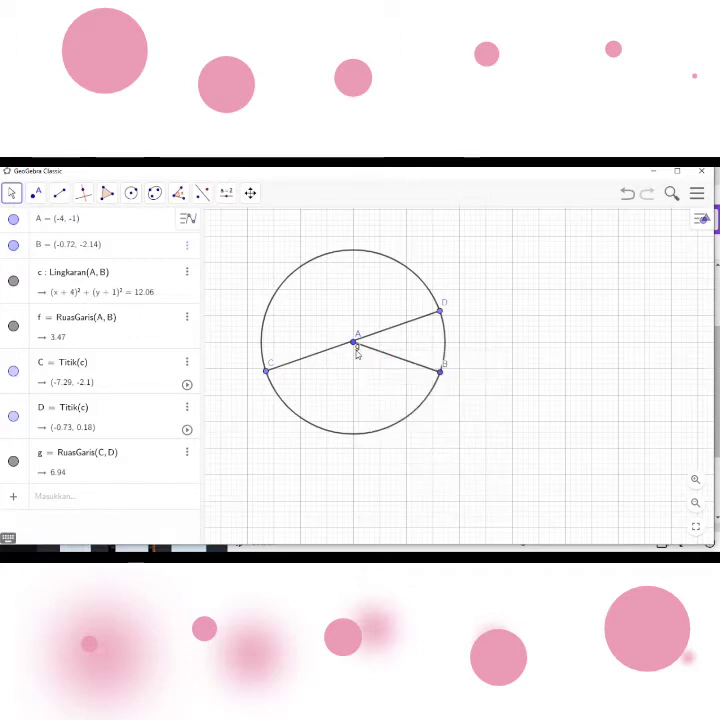
right_click(356, 348)
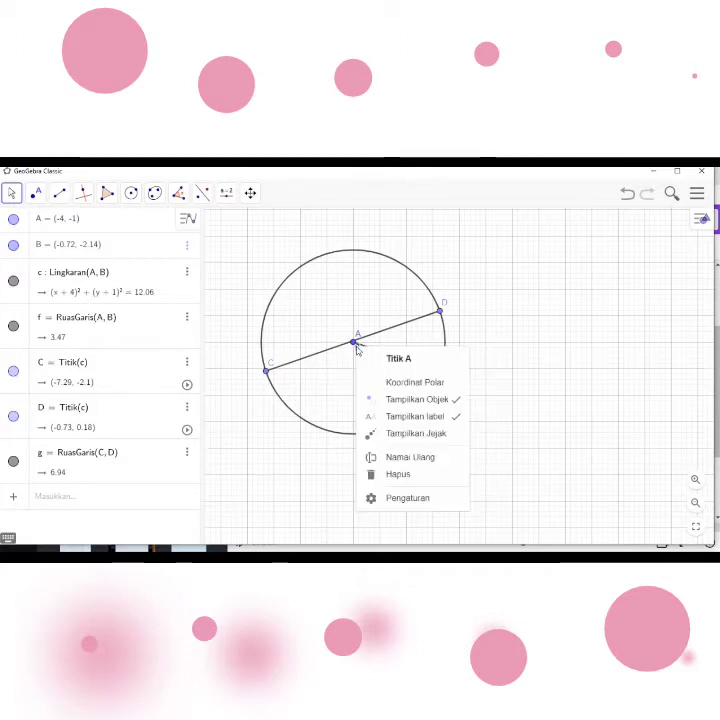
click(424, 419)
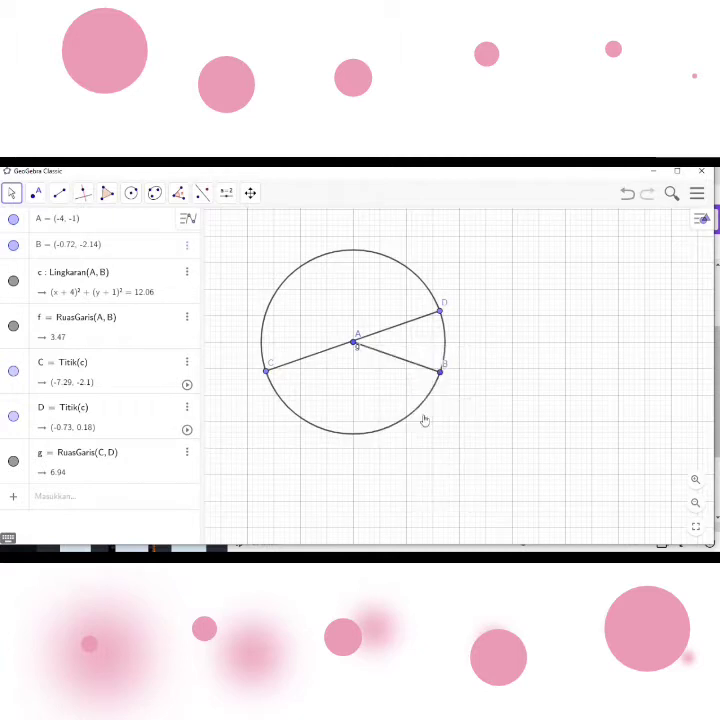
right_click(354, 345)
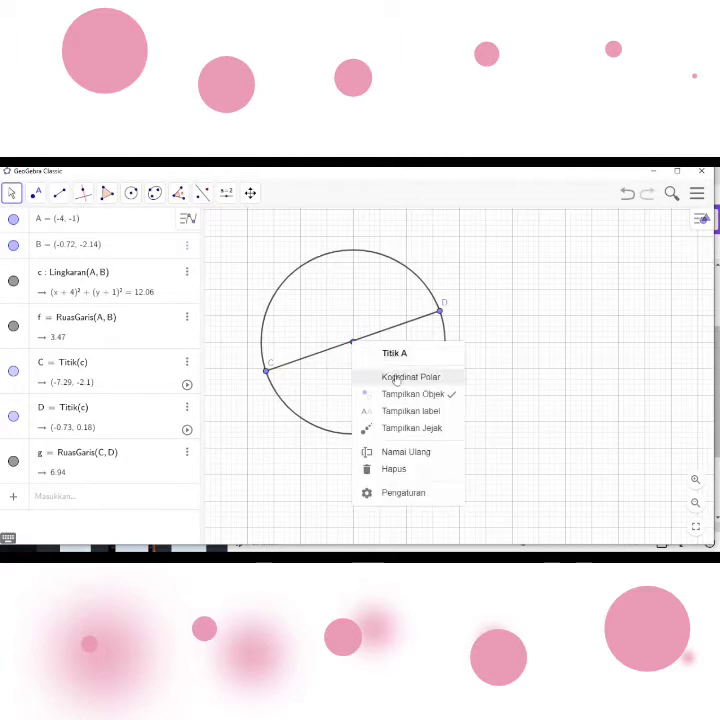
click(410, 411)
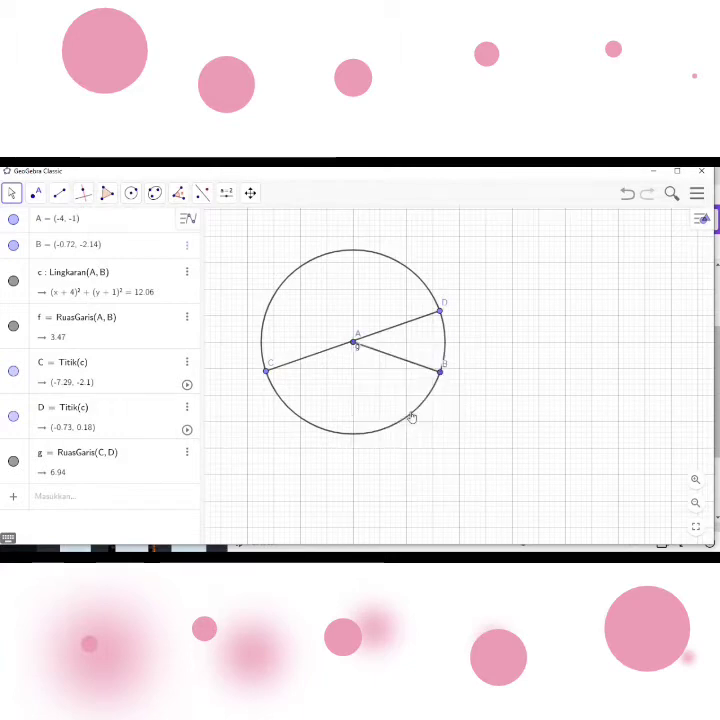
- Hide the label of the diameter segment CD
right_click(329, 357)
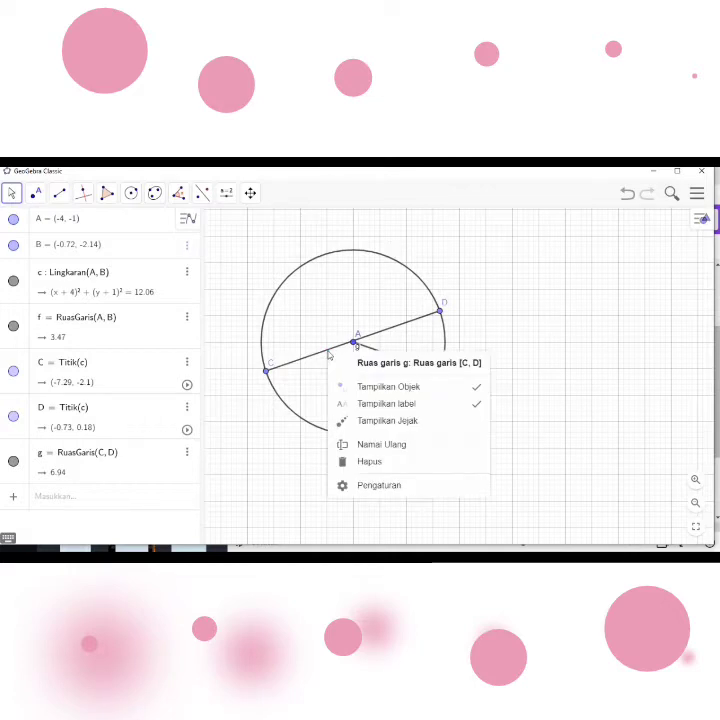
click(401, 405)
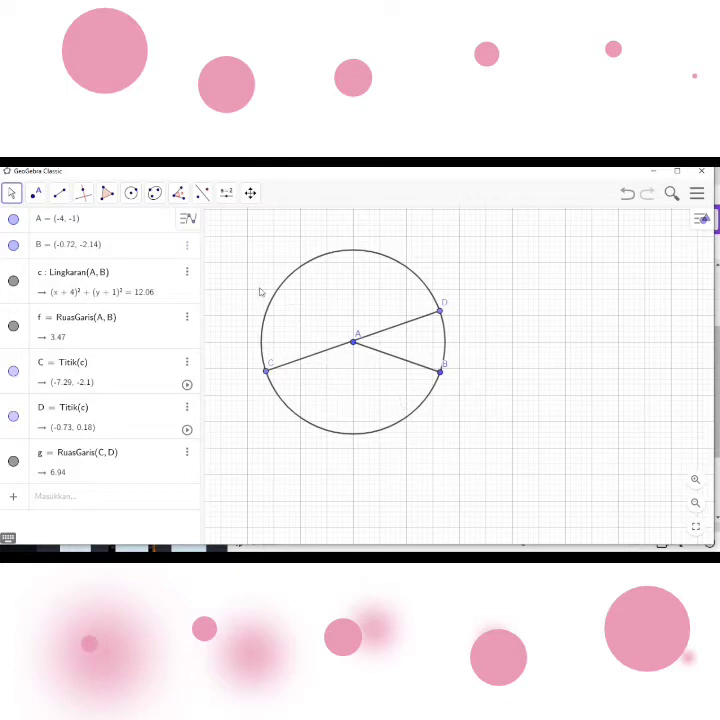
- Draw a circular sector centred at A between circle points at about (-3.52, 2.44) and about (-7.29, 0.12)
click(133, 197)
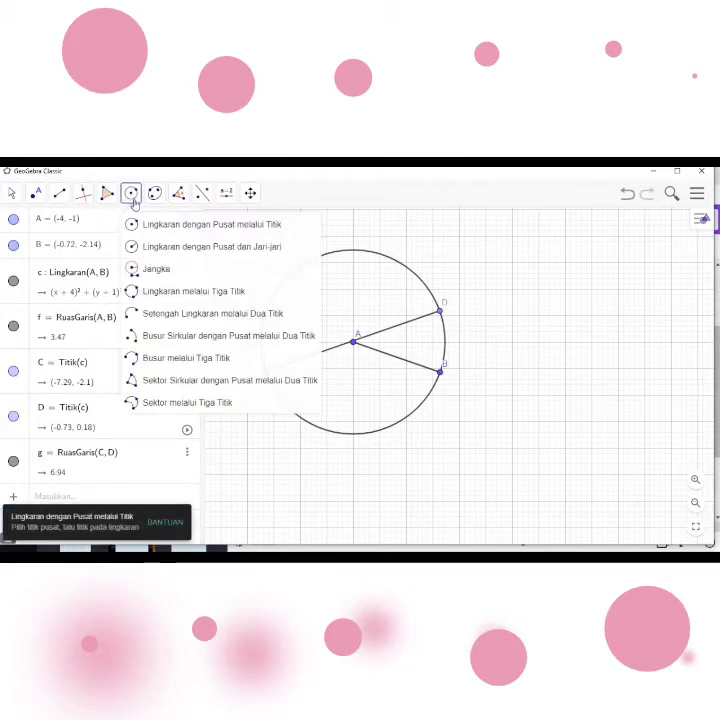
click(178, 385)
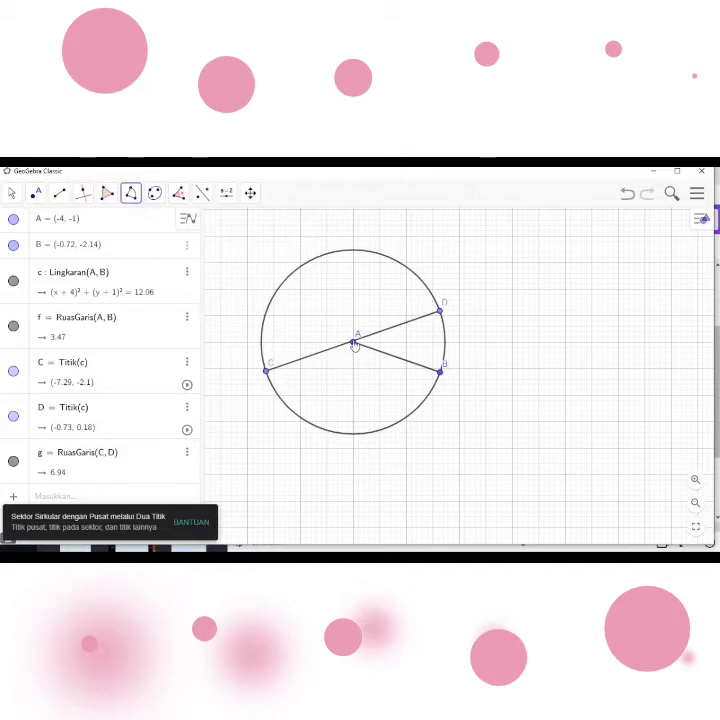
click(354, 343)
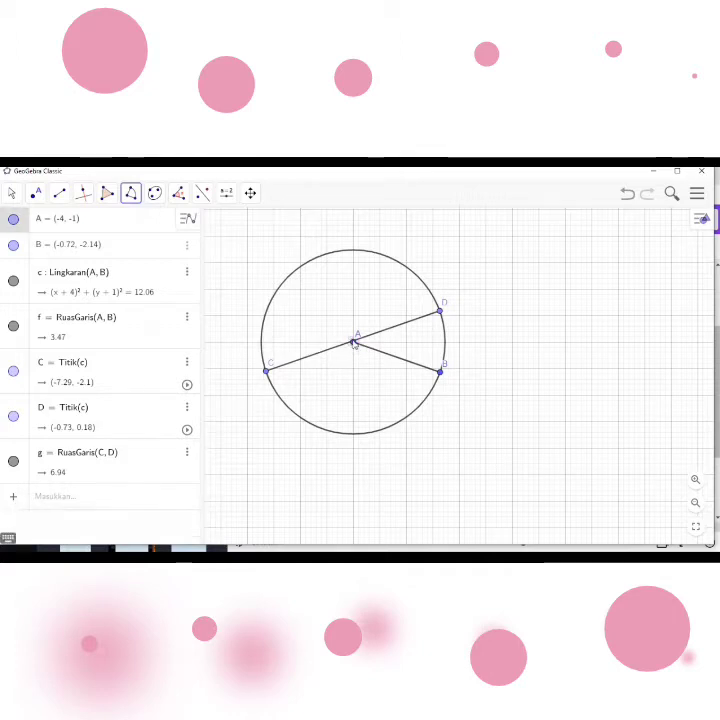
click(366, 252)
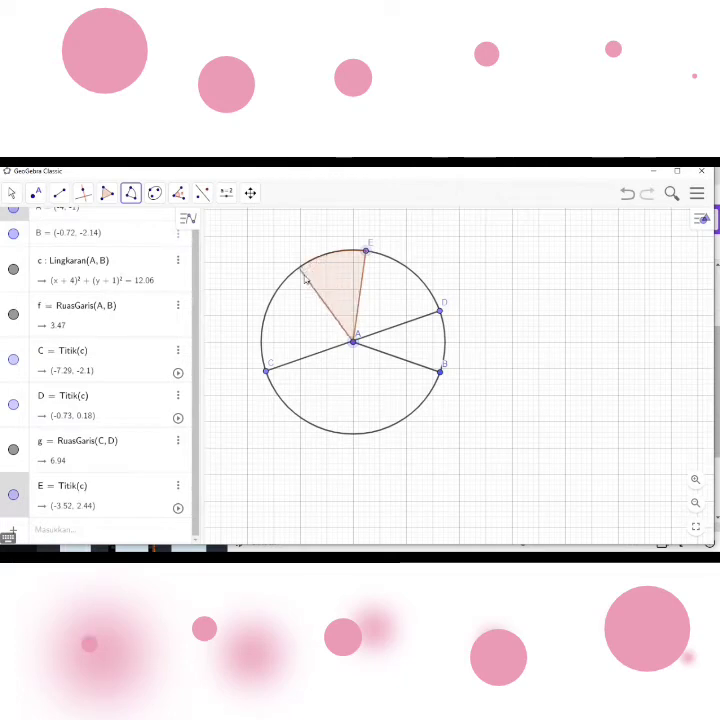
click(267, 316)
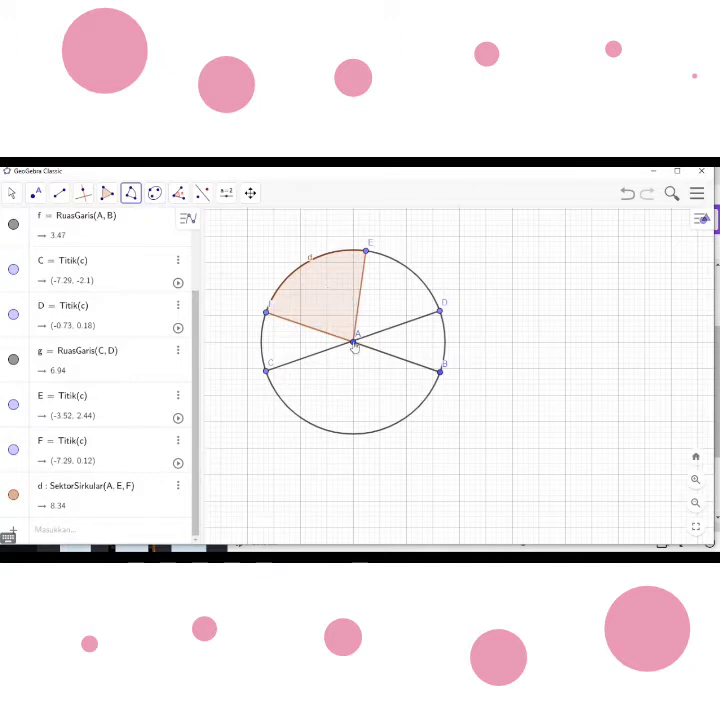
- Hide the label of the circular sector AEF
right_click(321, 299)
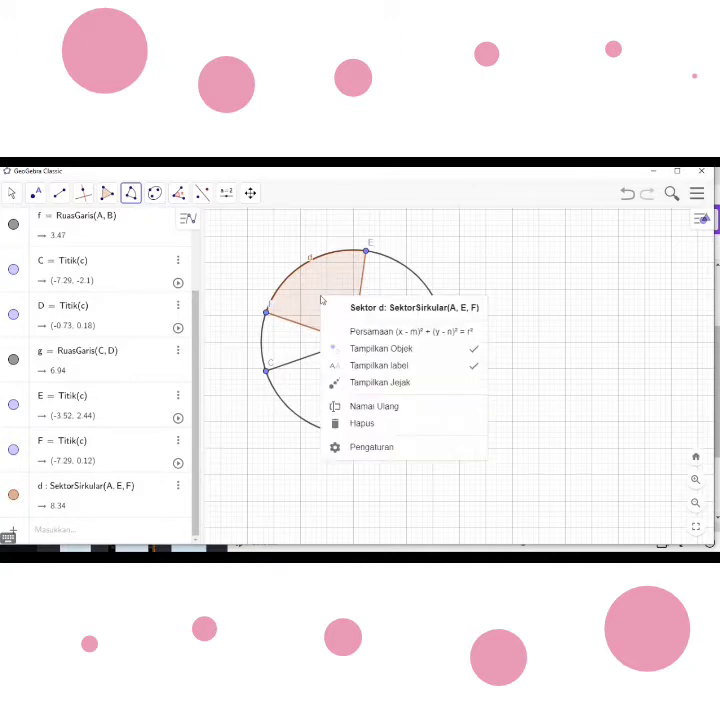
click(406, 367)
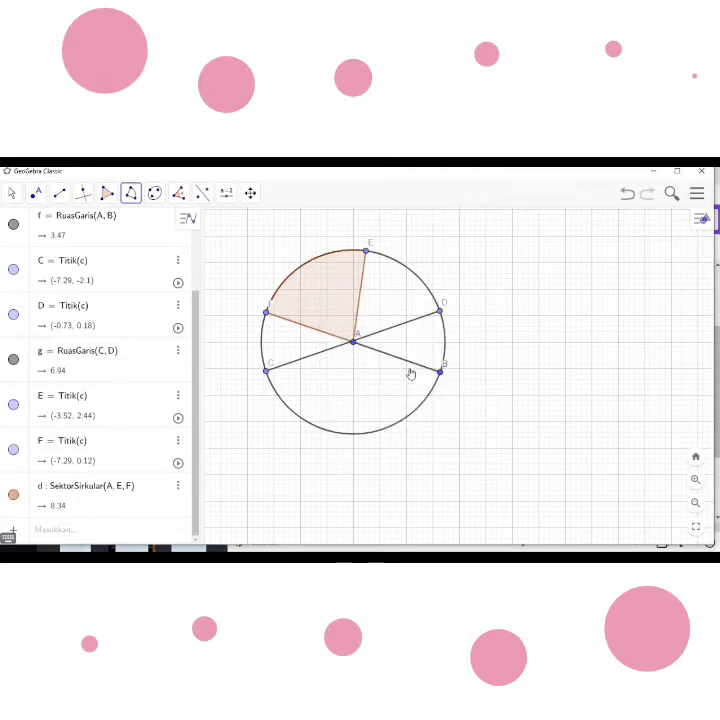
- Recolour the circular sector bright green (#66FF00) and set its fill opacity to about 75
right_click(323, 300)
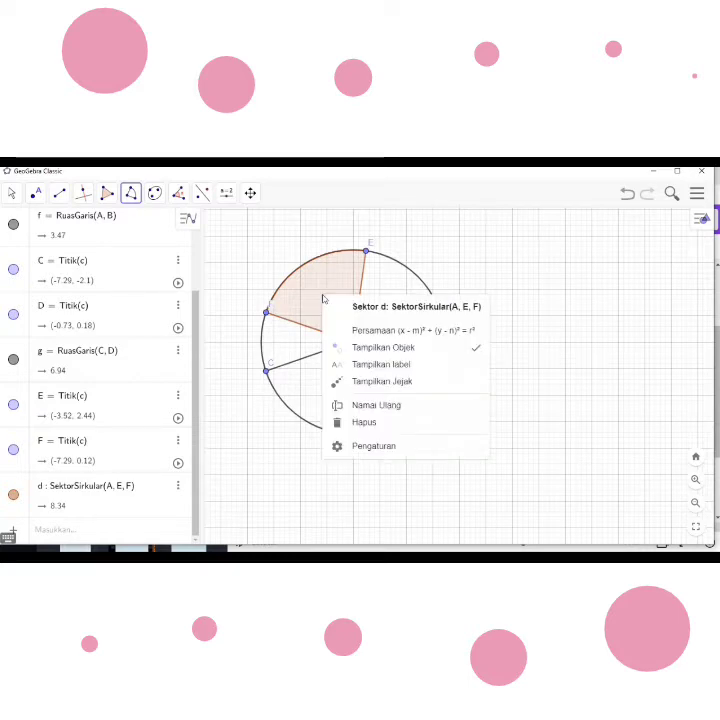
click(368, 449)
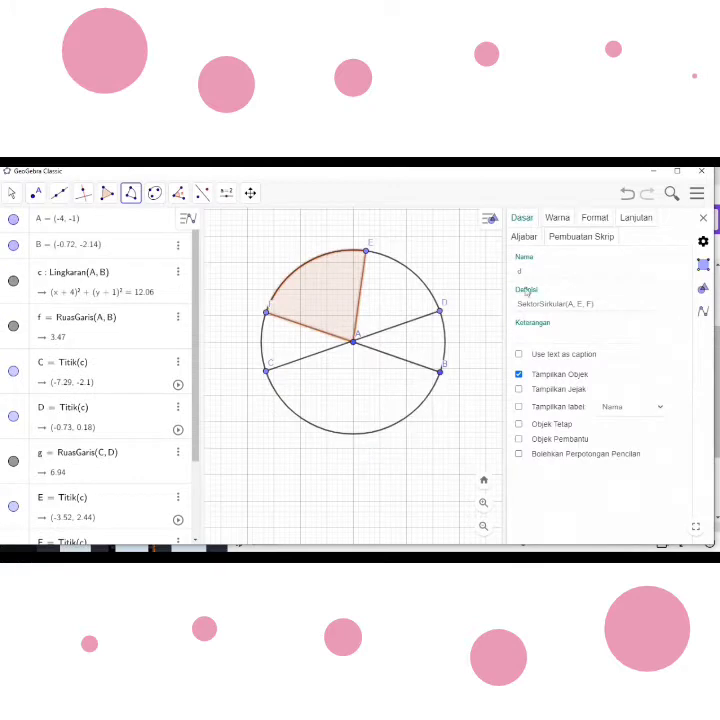
click(558, 222)
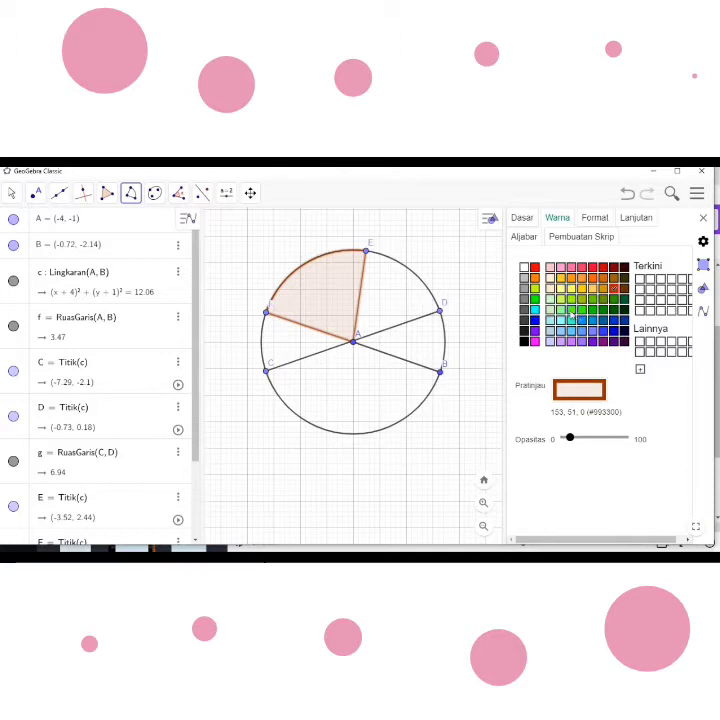
click(571, 314)
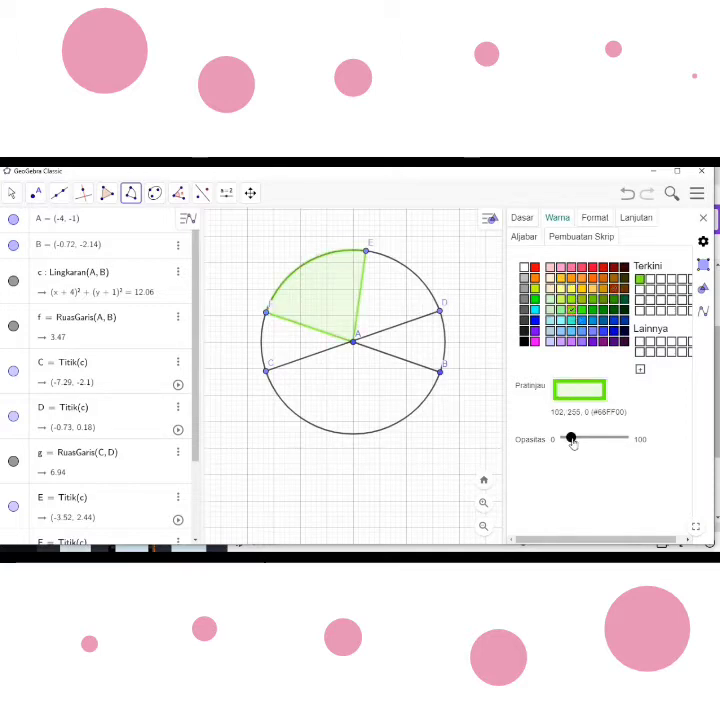
drag(571, 440, 610, 448)
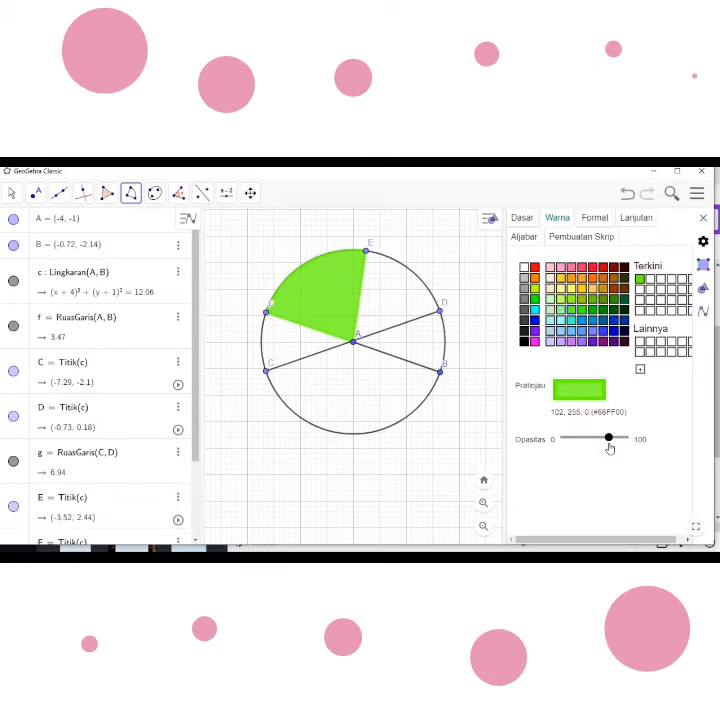
- Set the sector's line thickness to 10 and its line opacity to 85
click(594, 222)
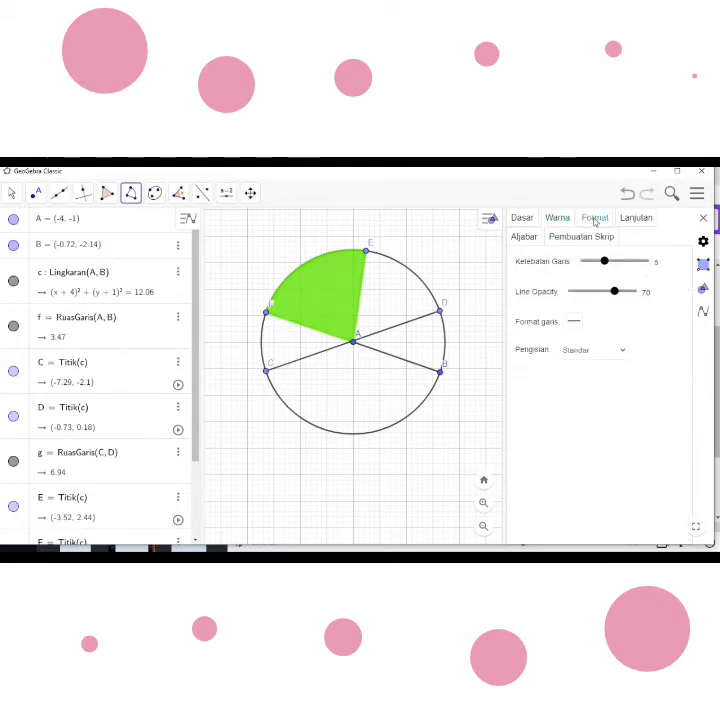
drag(603, 262, 624, 299)
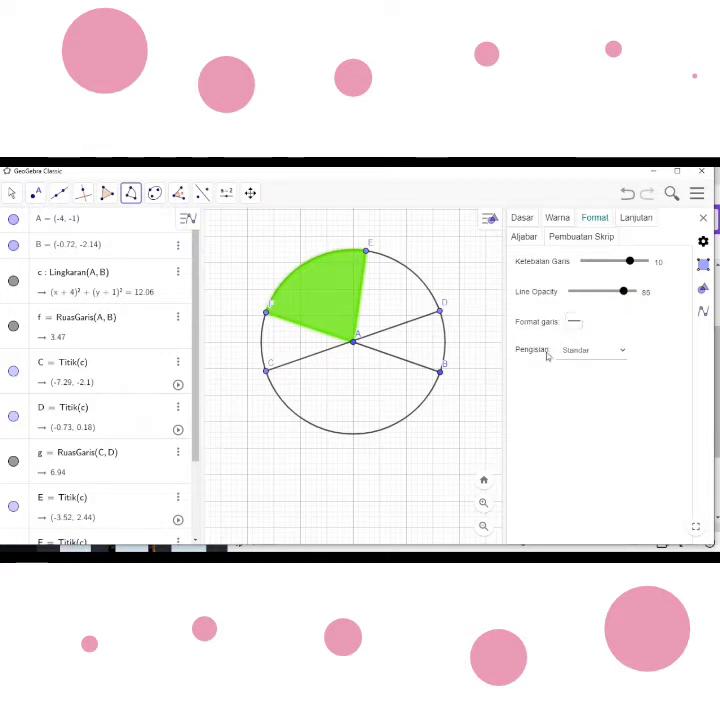
- Try the Cross-hatching, Hatch, Chessboard, Dots and Honeycomb fill patterns on the sector
click(622, 357)
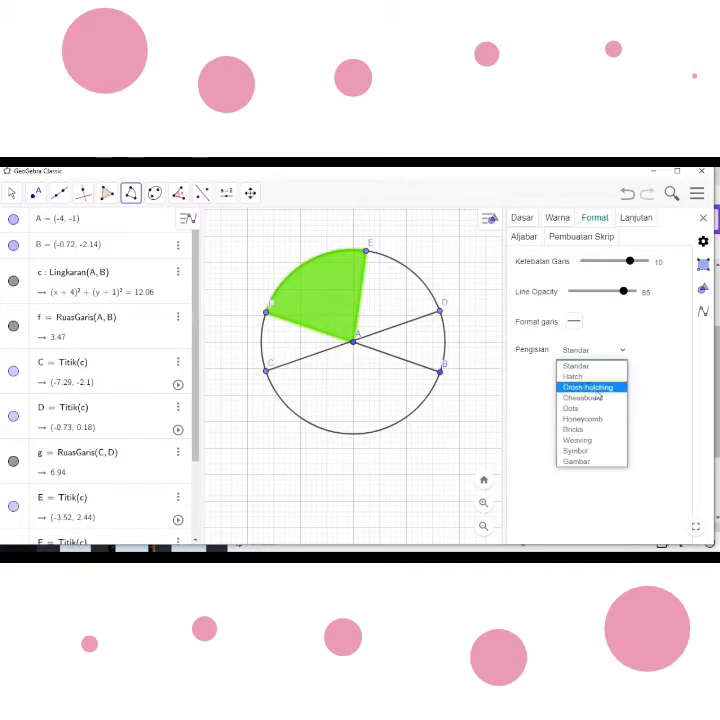
click(596, 391)
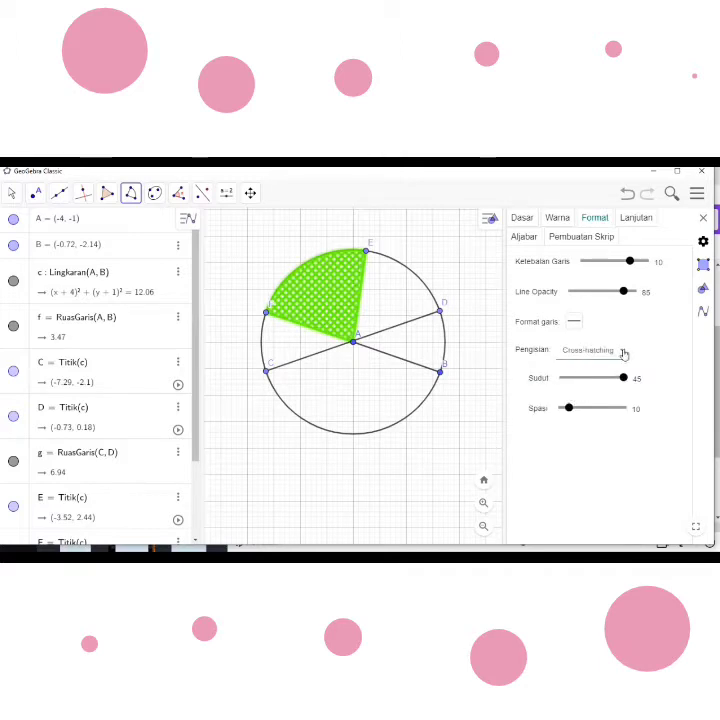
click(622, 352)
click(585, 377)
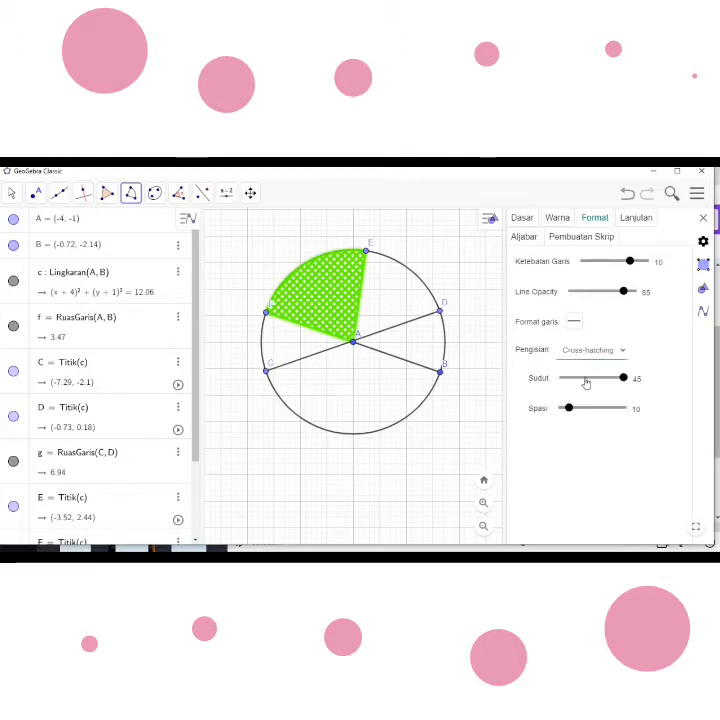
click(624, 352)
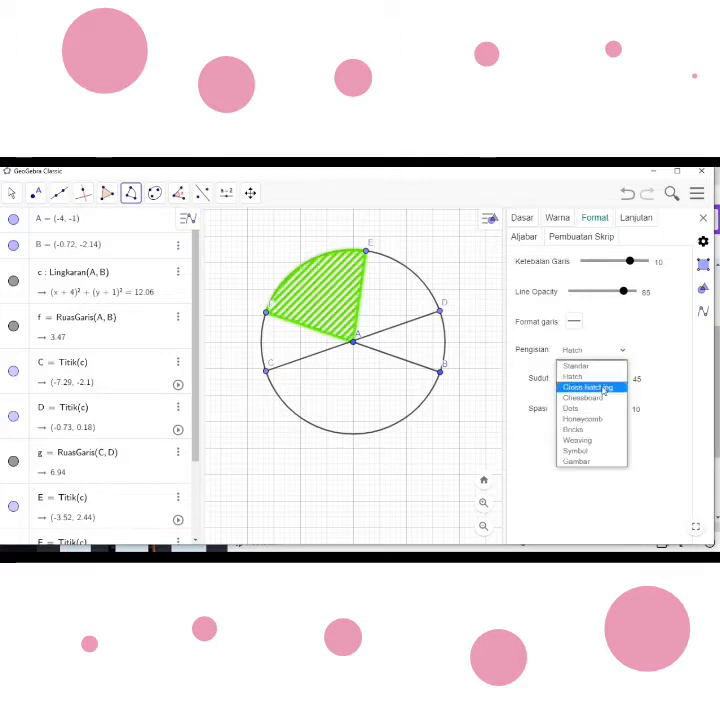
click(590, 396)
click(626, 354)
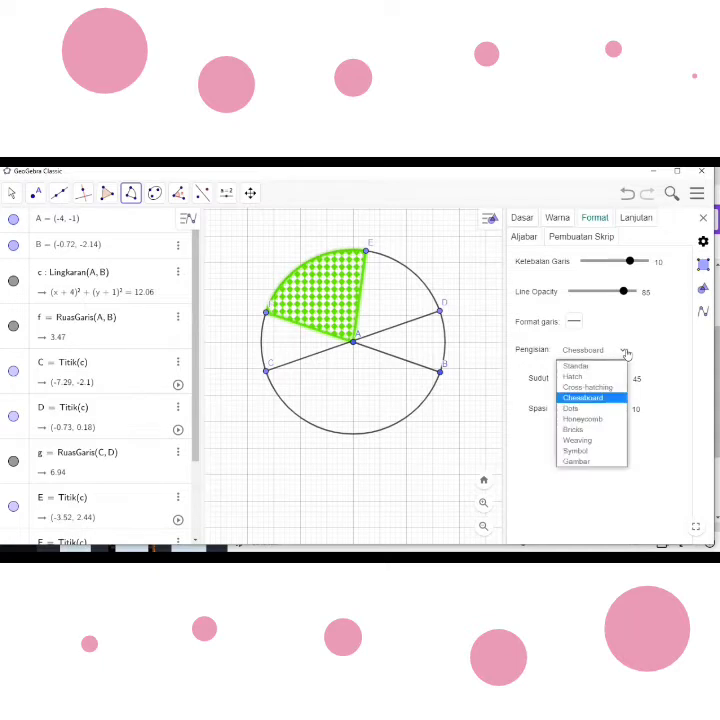
click(604, 410)
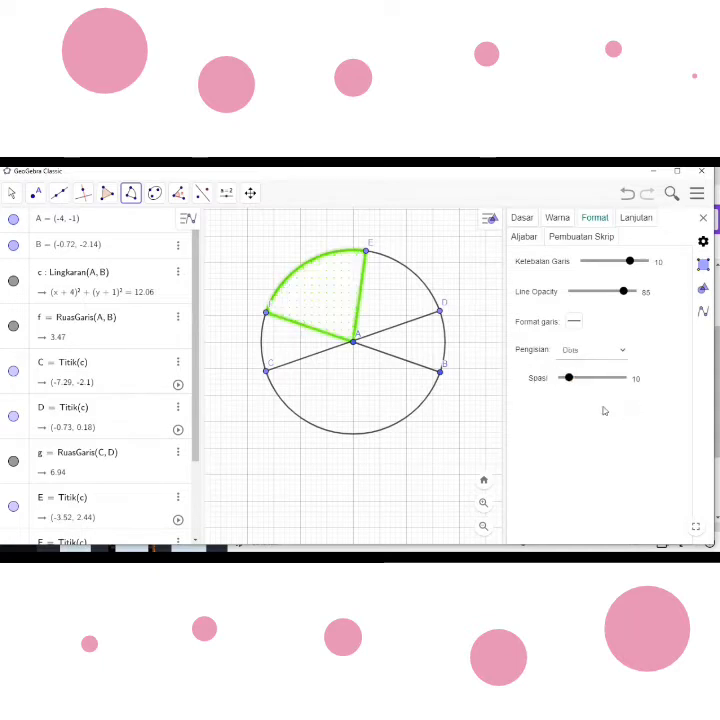
click(625, 352)
click(596, 419)
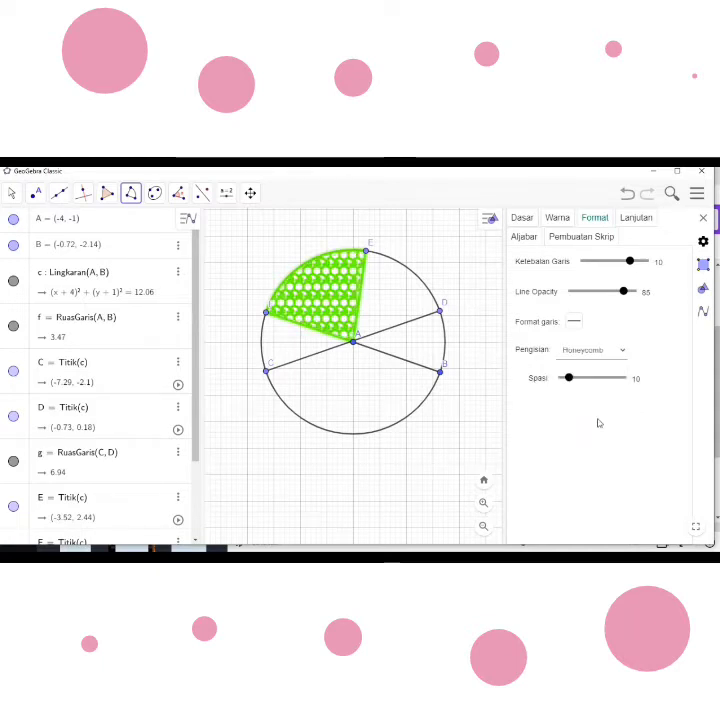
- Try the Bricks, Weaving, Symbol and Gambar (image) fills on the sector
click(621, 353)
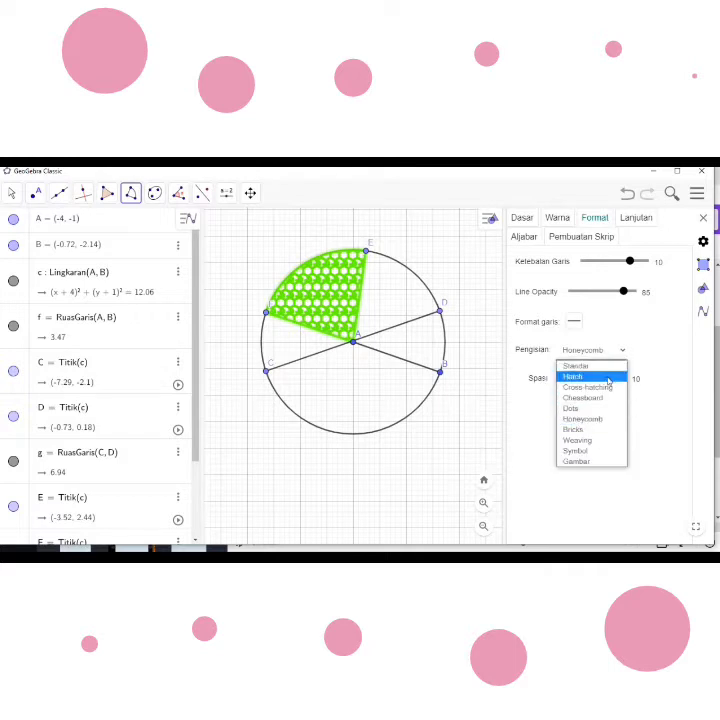
click(590, 430)
click(624, 350)
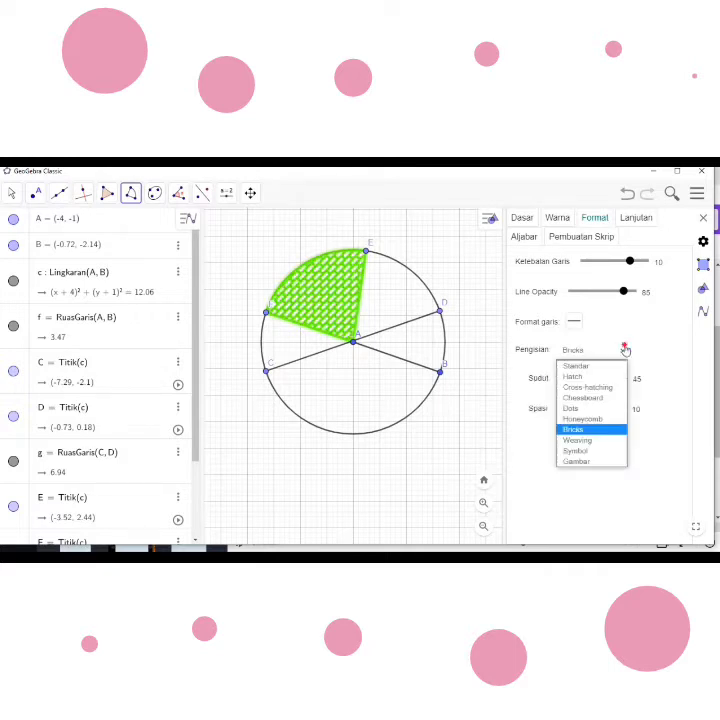
click(598, 441)
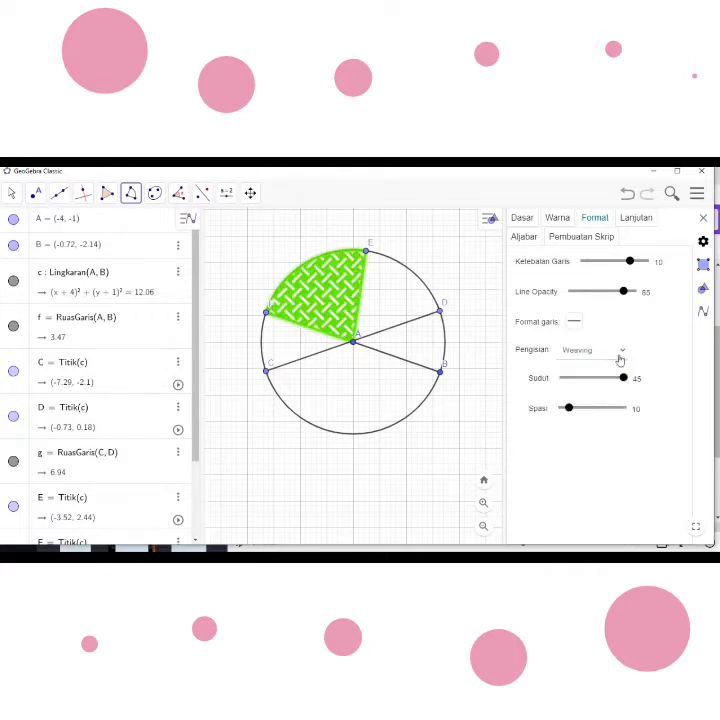
click(620, 358)
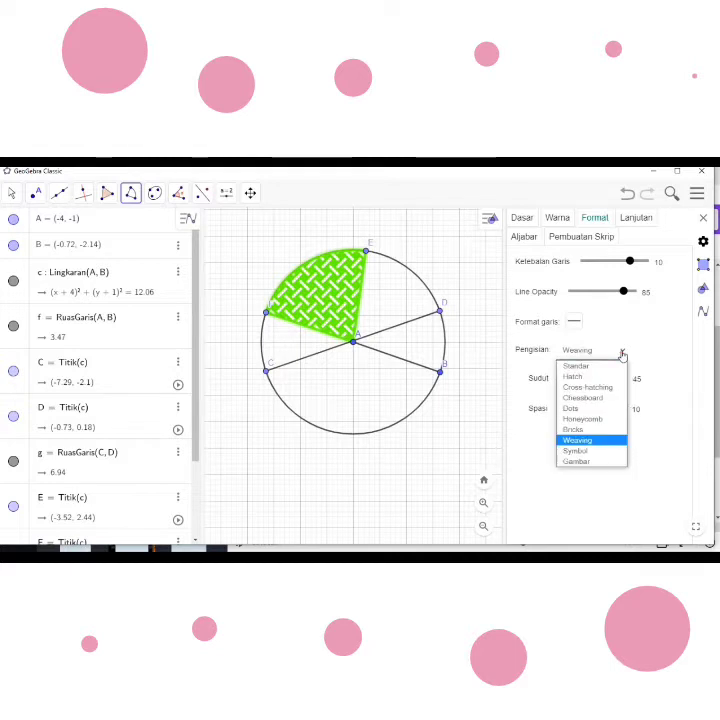
click(596, 452)
click(623, 351)
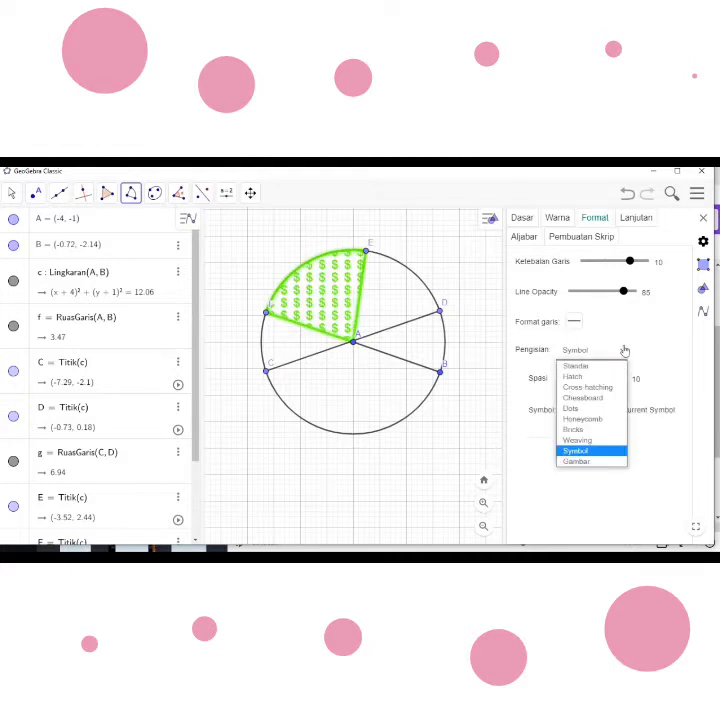
click(591, 462)
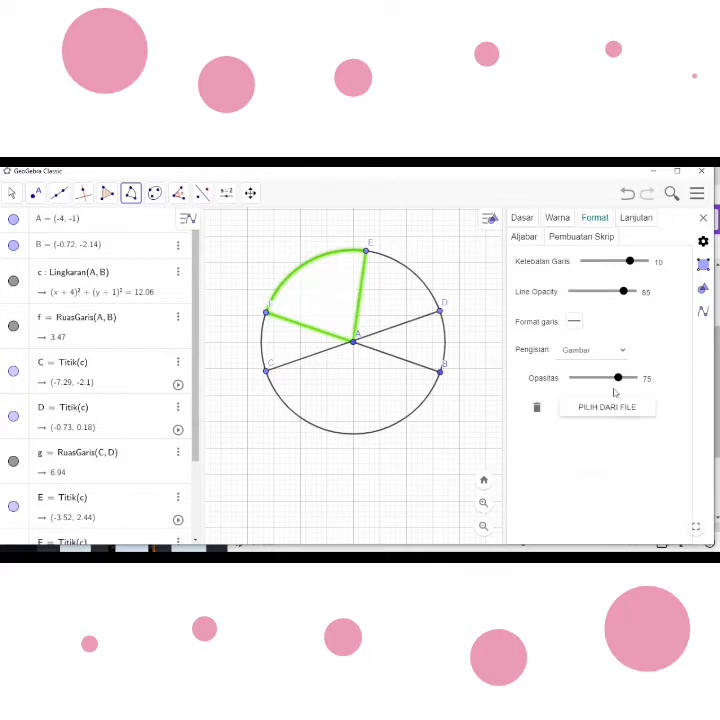
- Fill the sector with the Hatch pattern at angle 40 and spacing 10, and close its settings
click(621, 354)
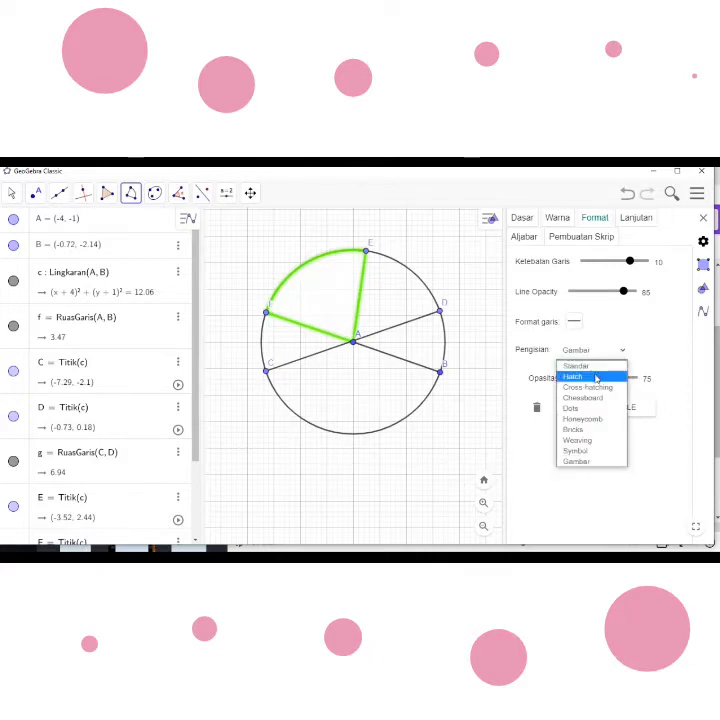
click(596, 377)
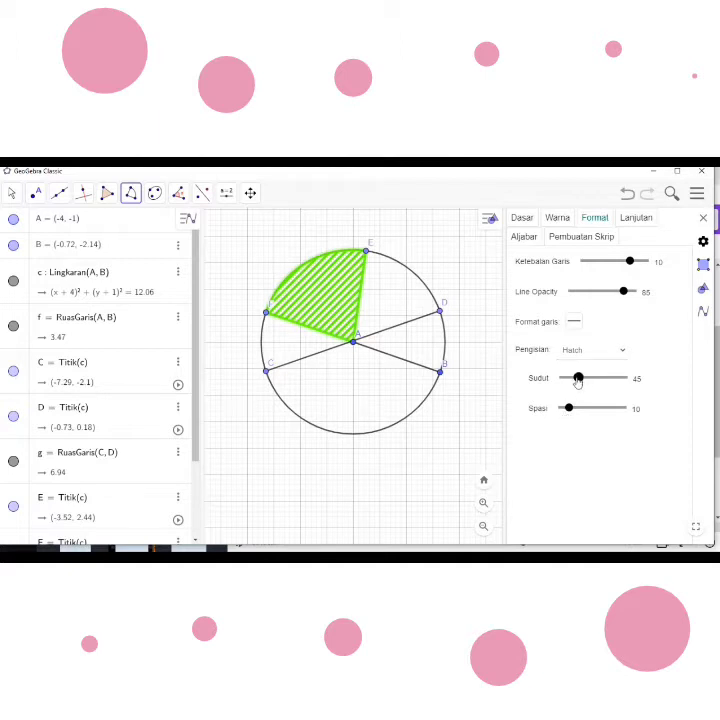
mouse_move(577, 378)
mouse_down()
mouse_move(592, 385)
mouse_move(577, 388)
mouse_up()
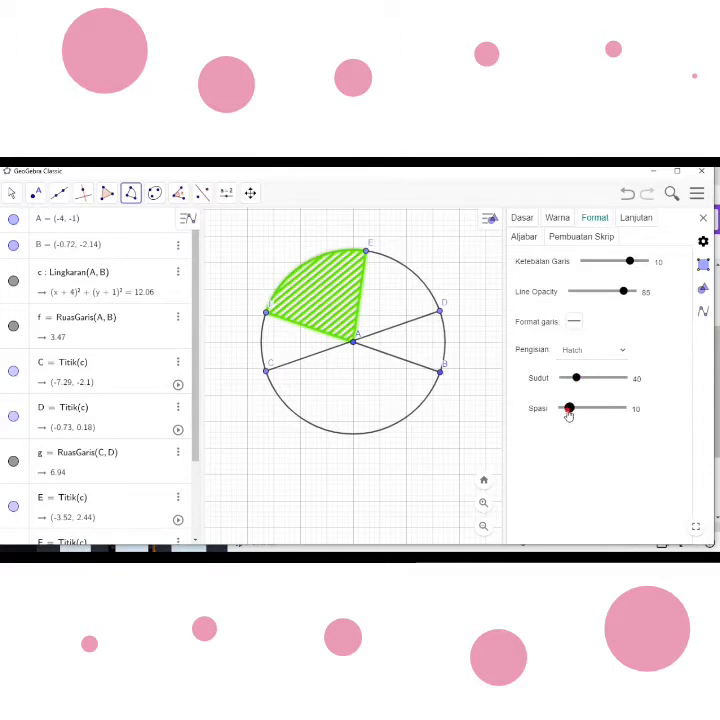
drag(568, 413, 569, 414)
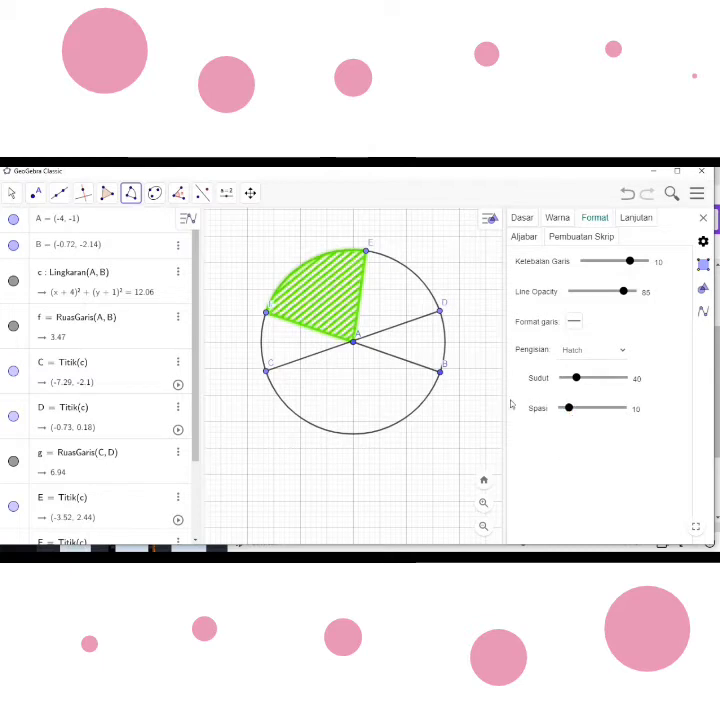
click(702, 218)
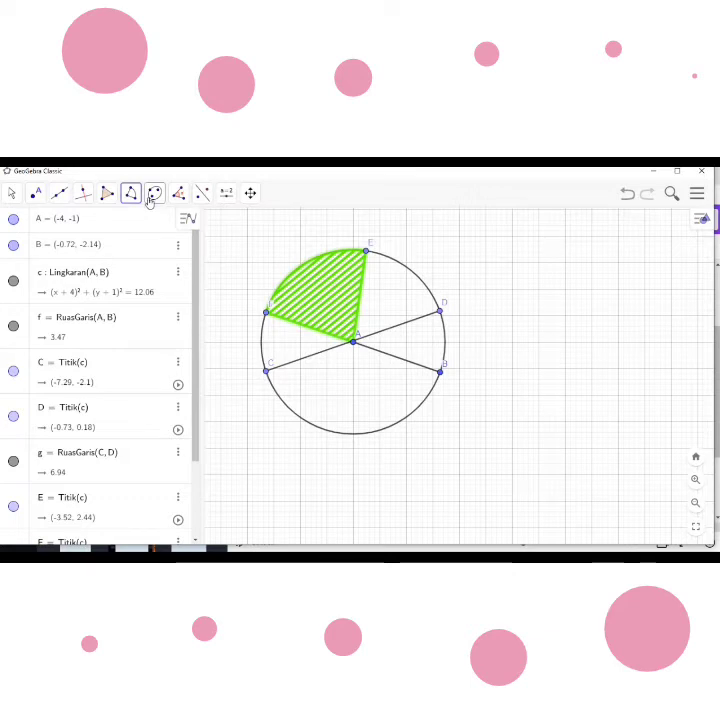
- Draw a circular arc centred at A from point C to a circle point at about (-1.39, -3.29)
click(133, 196)
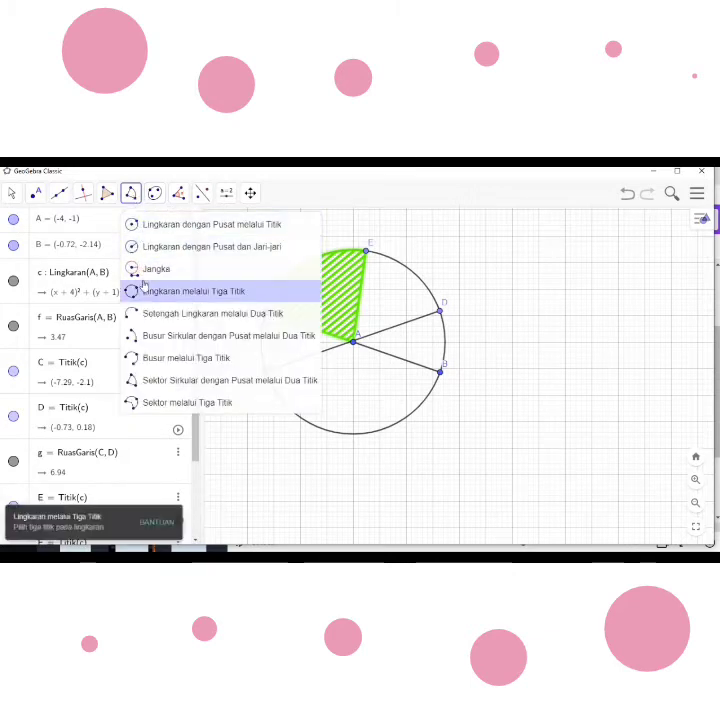
click(162, 341)
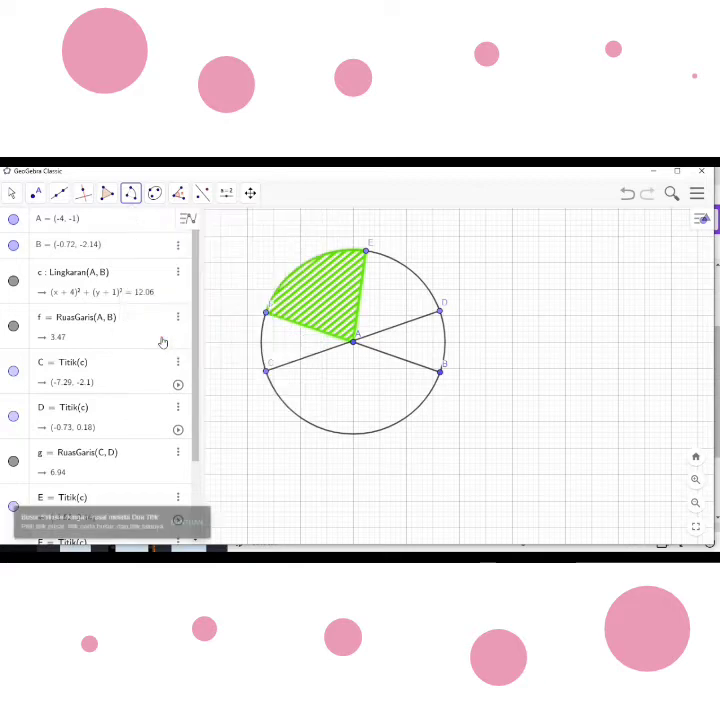
click(353, 344)
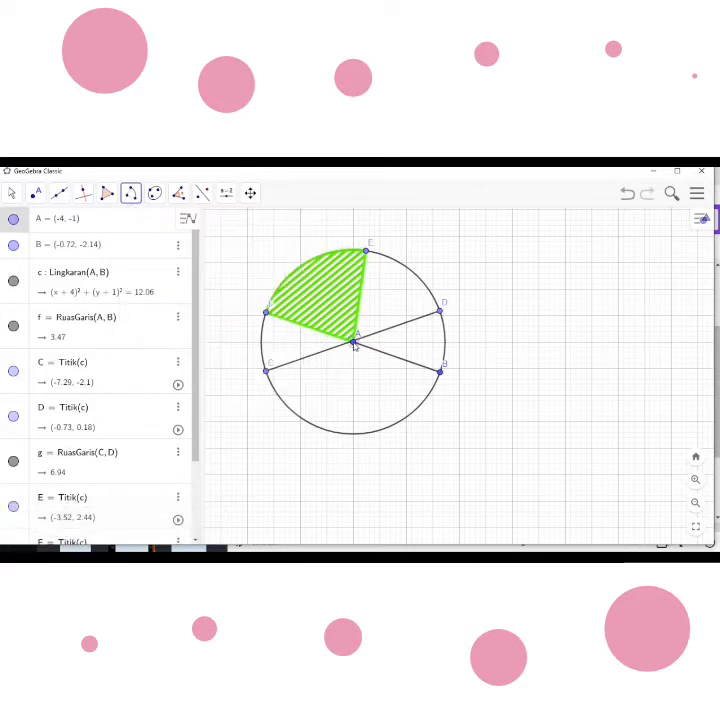
click(267, 373)
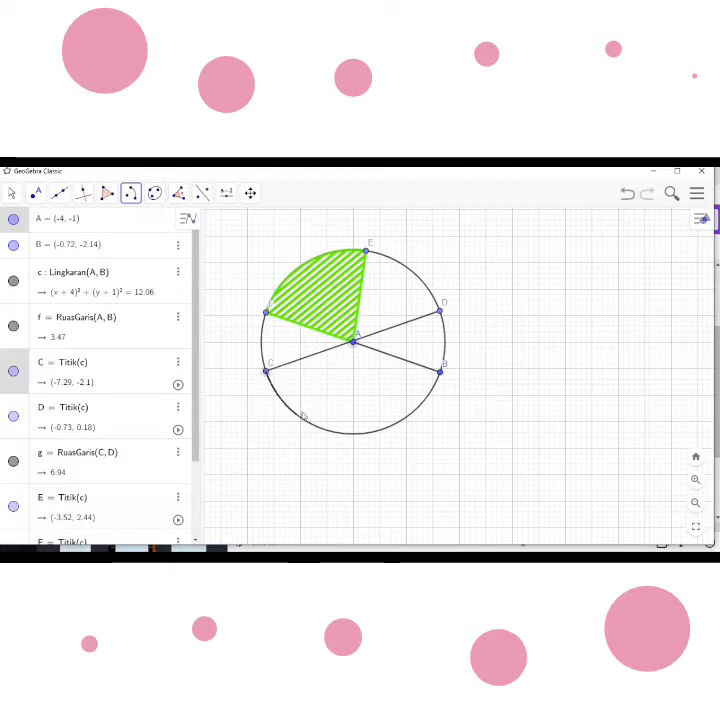
click(422, 402)
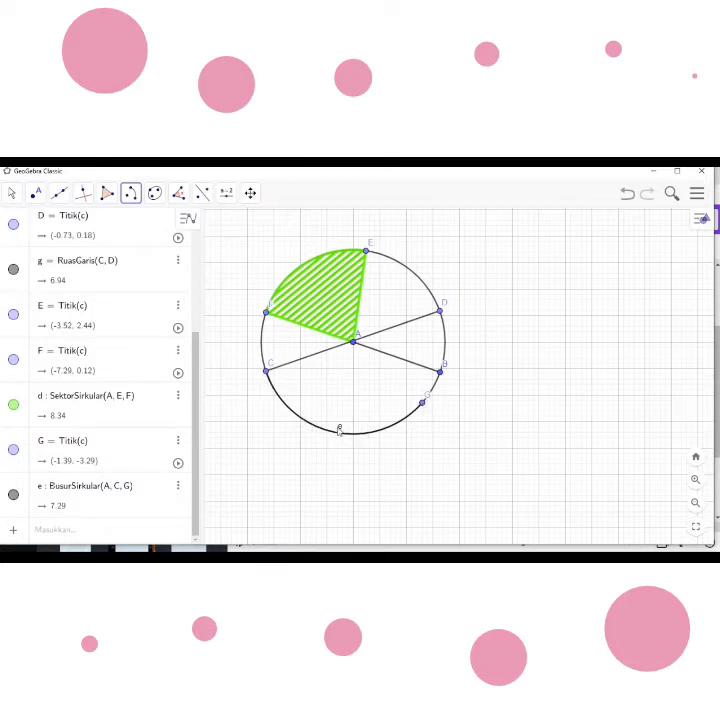
- Hide the label of the circular arc CG
right_click(340, 437)
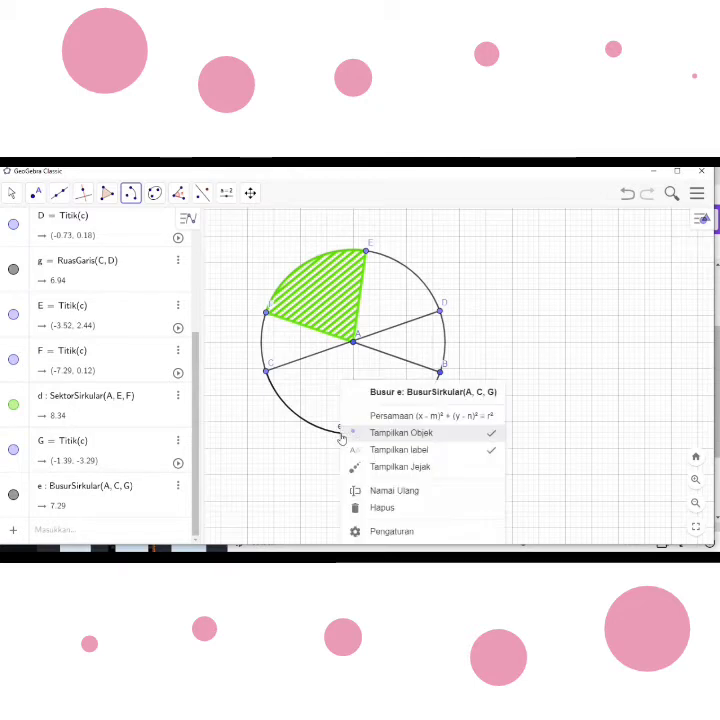
click(392, 451)
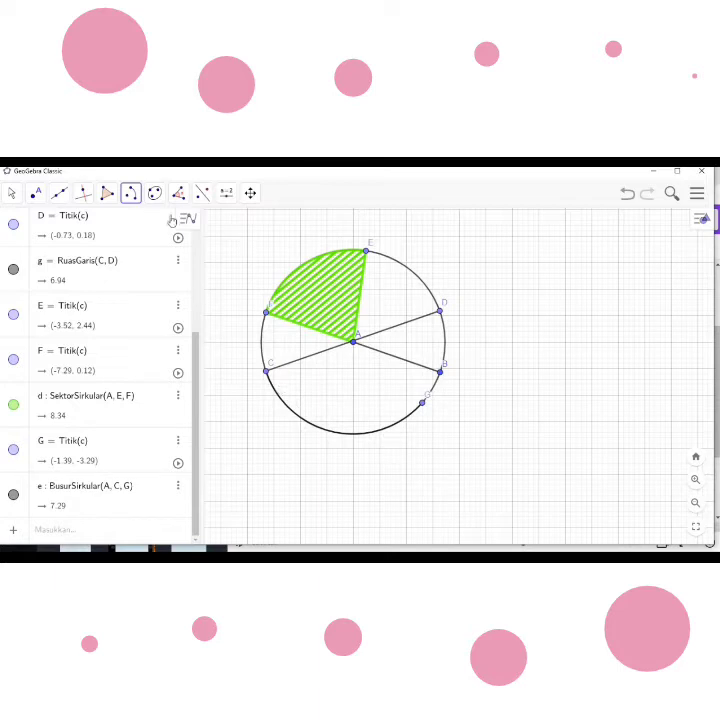
- Draw a line segment from point C to point G as a chord of the circle and hide its label
click(60, 193)
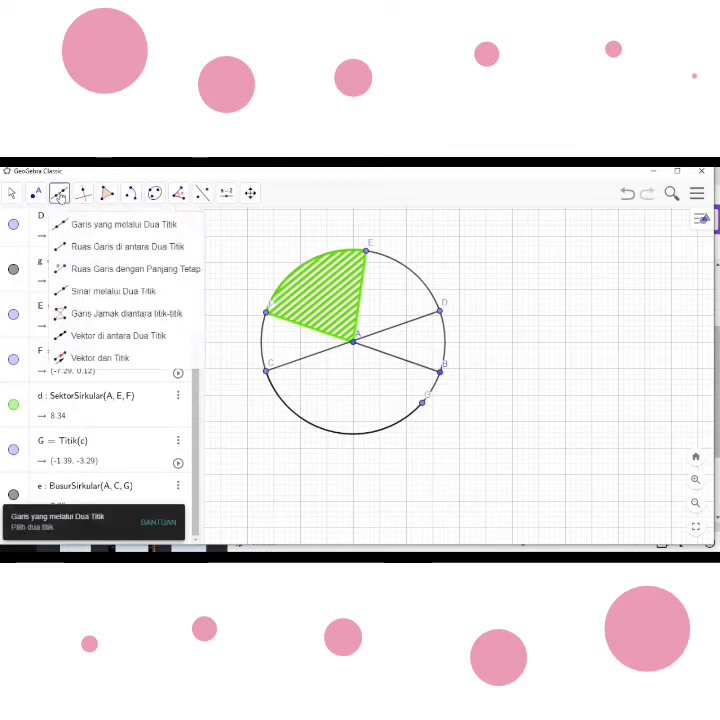
click(89, 247)
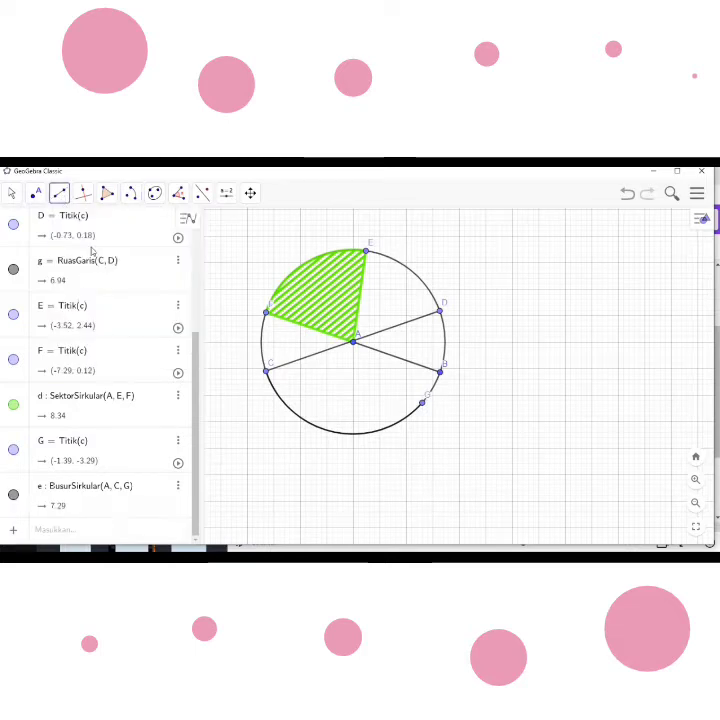
click(267, 374)
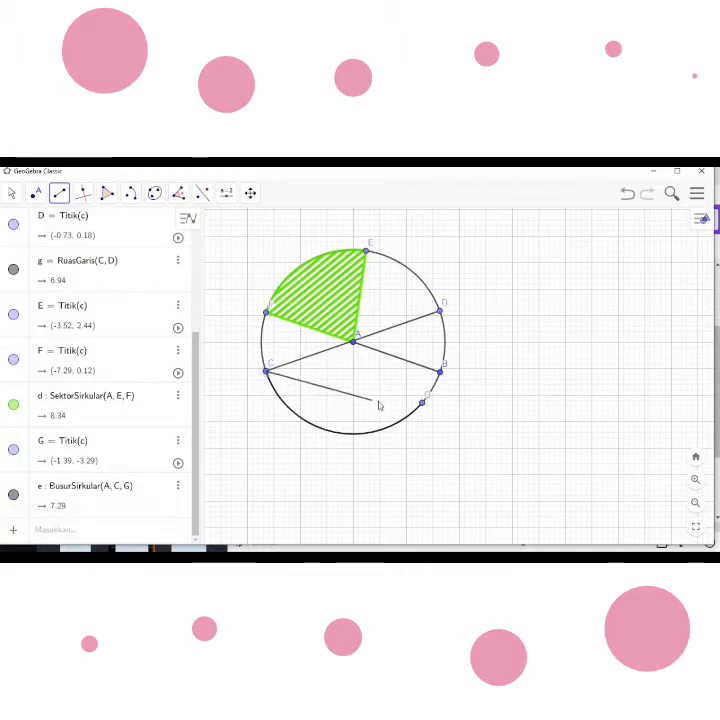
click(421, 404)
click(422, 403)
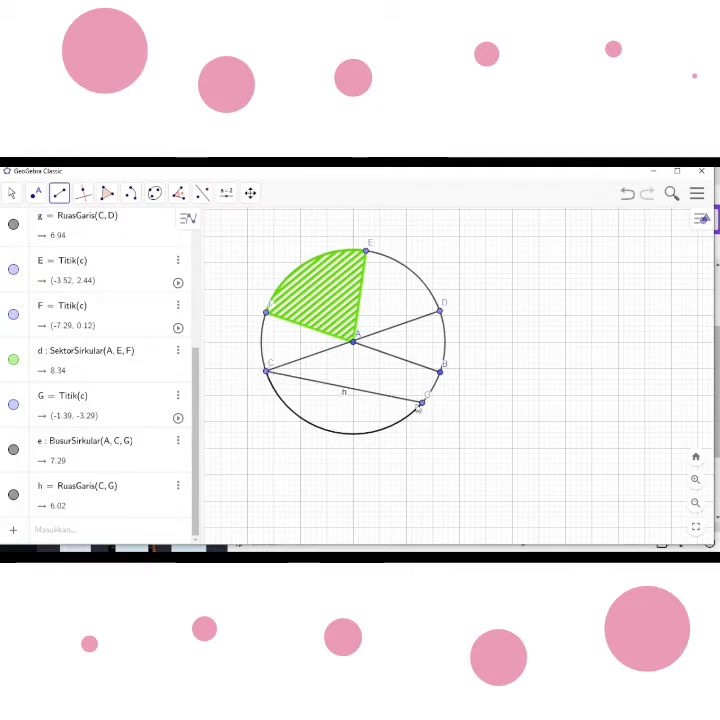
right_click(354, 395)
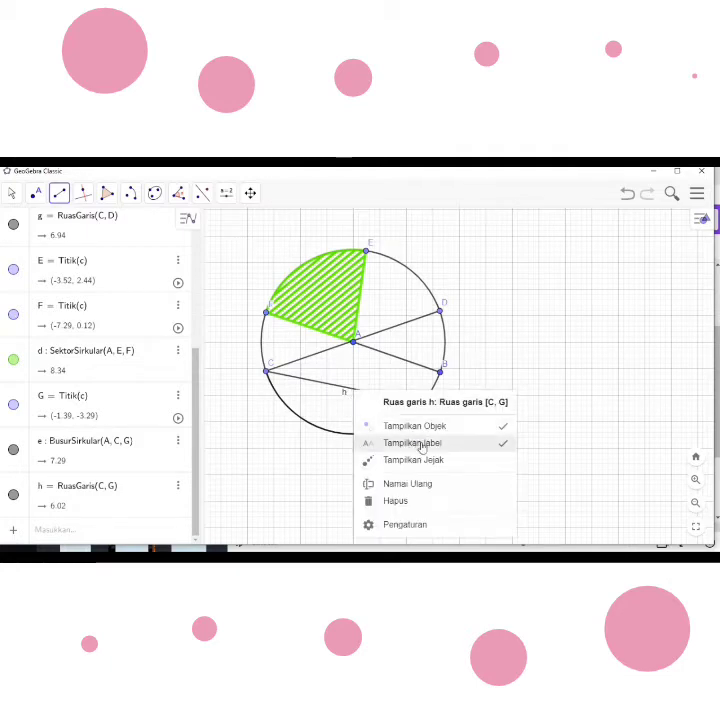
click(455, 450)
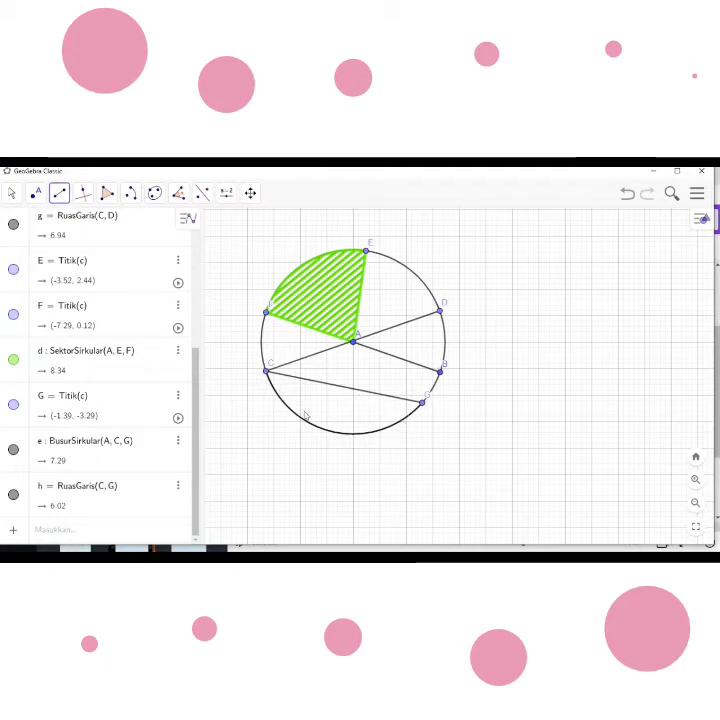
click(132, 195)
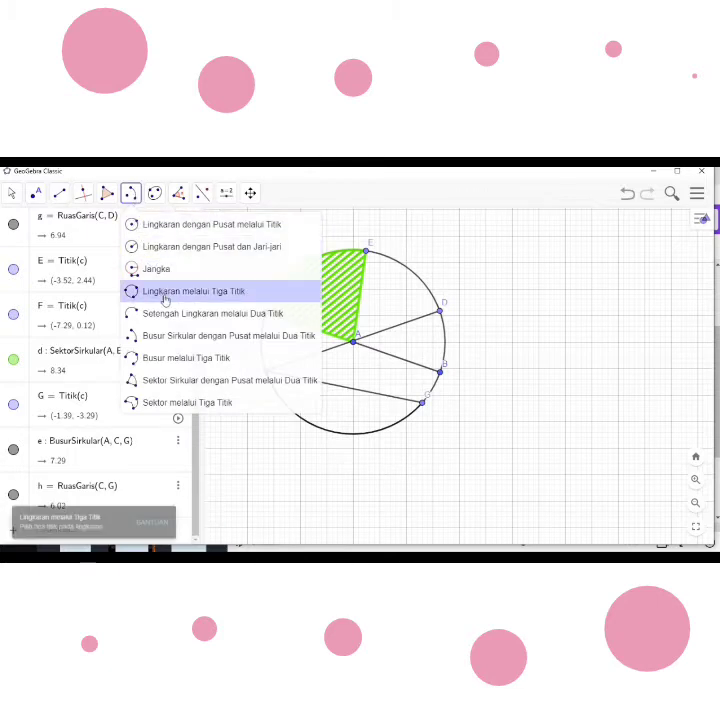
click(177, 335)
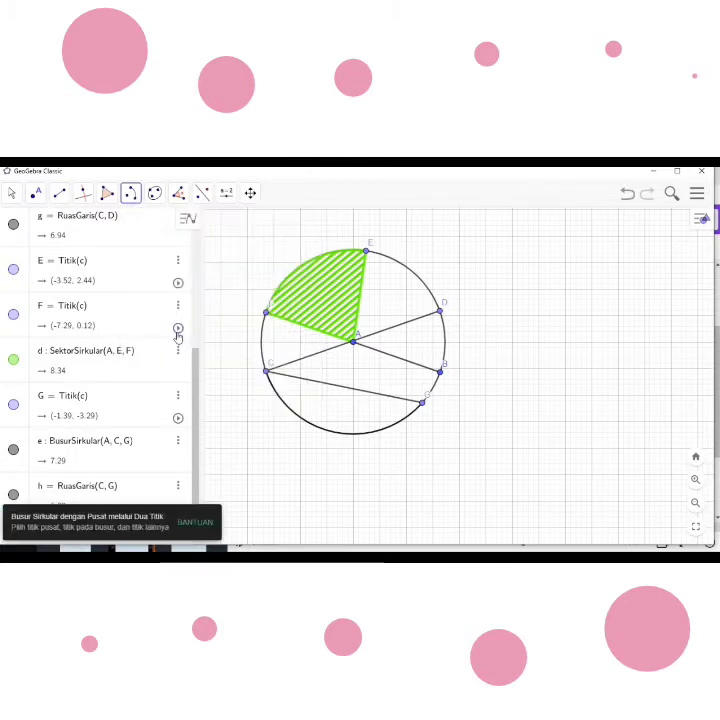
click(354, 345)
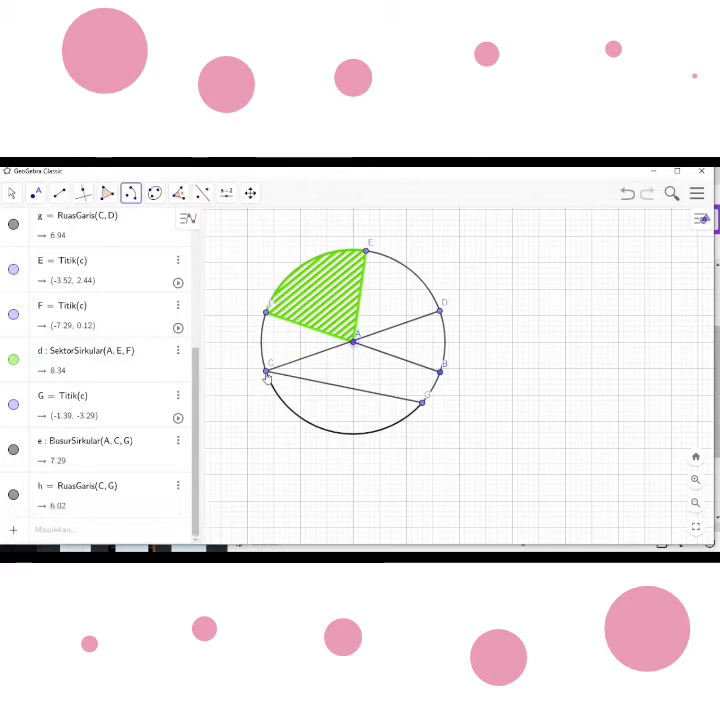
click(423, 403)
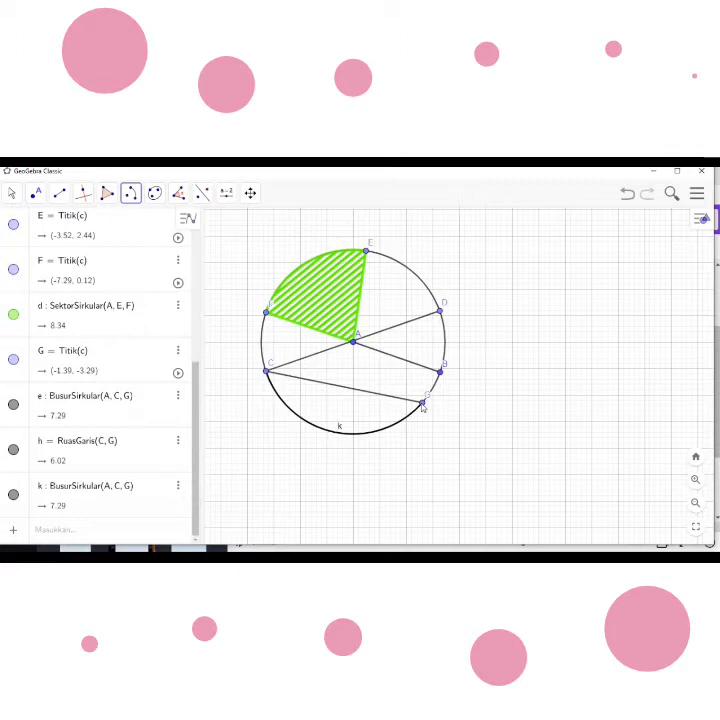
click(341, 433)
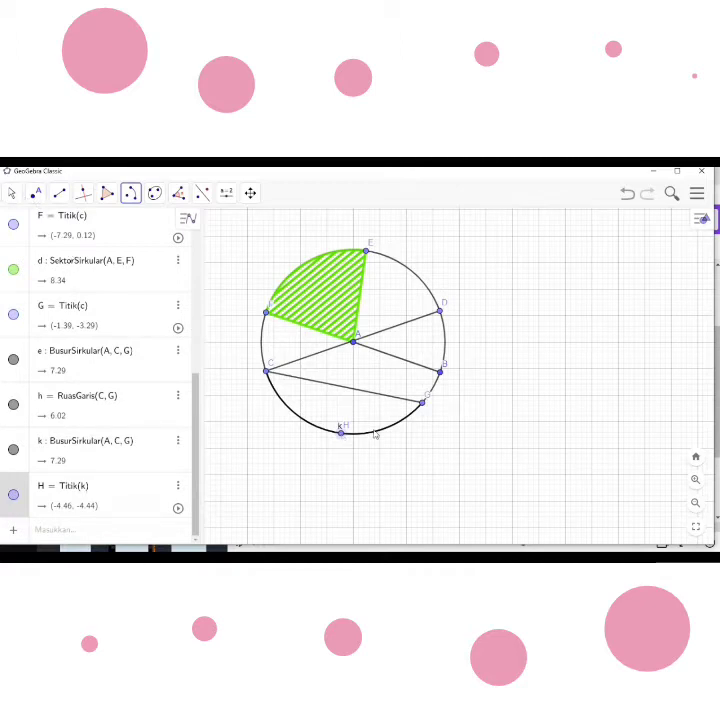
click(628, 196)
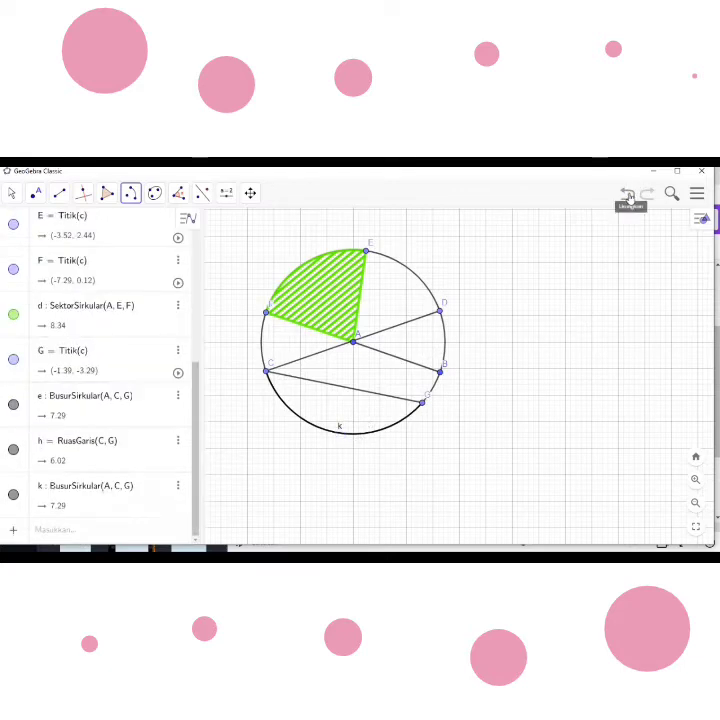
click(628, 196)
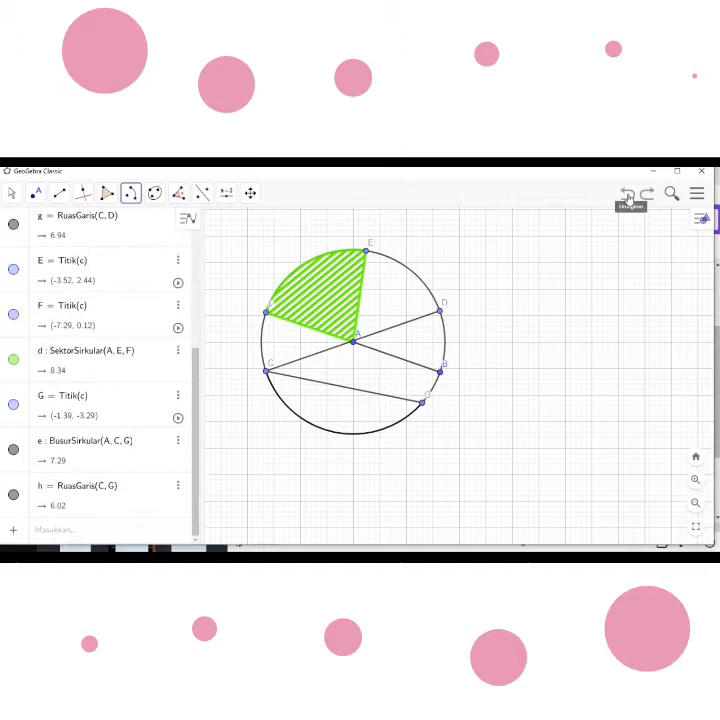
- Draw a second circular arc centred at A from point C to point G, over the existing arc
click(131, 196)
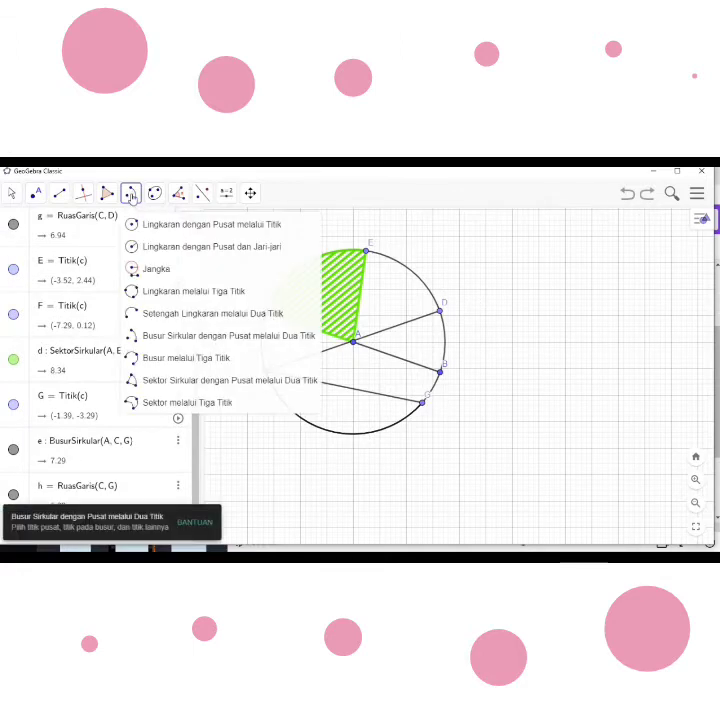
click(182, 336)
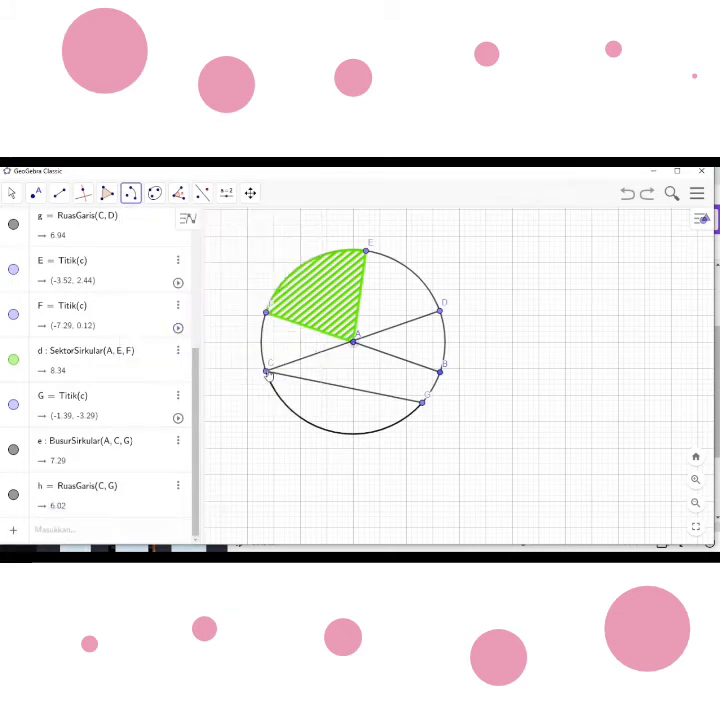
click(423, 405)
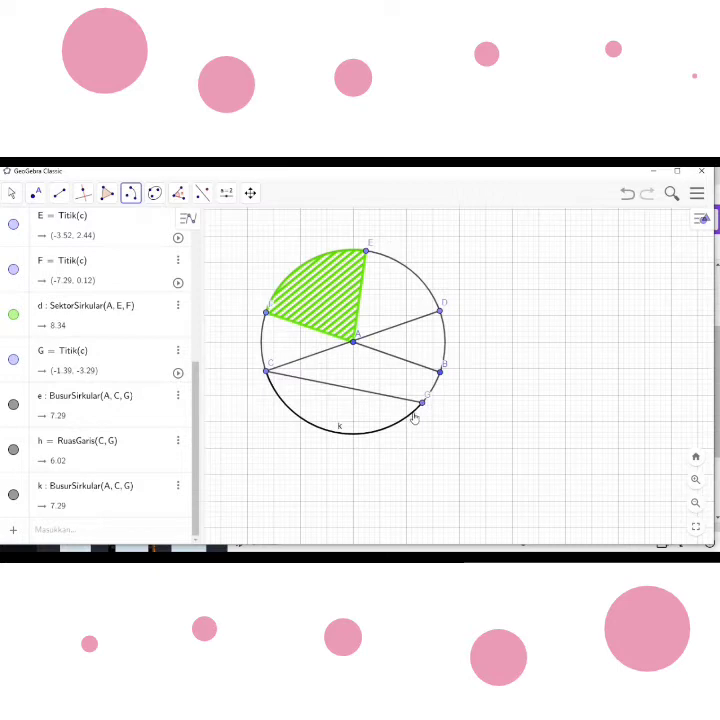
- Colour the new arc CG light blue (#7D7DFF) and raise its opacity to about two-thirds to shade the segment under the chord
right_click(414, 413)
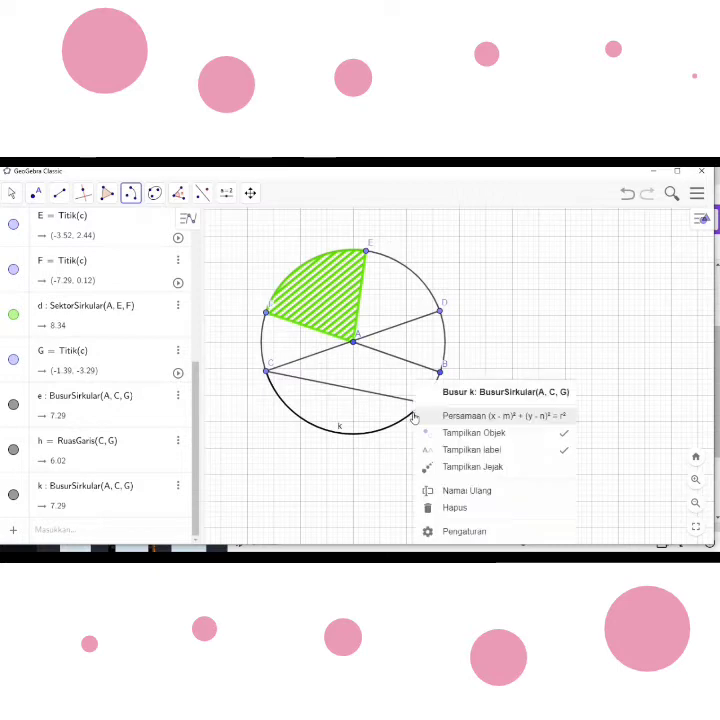
click(461, 533)
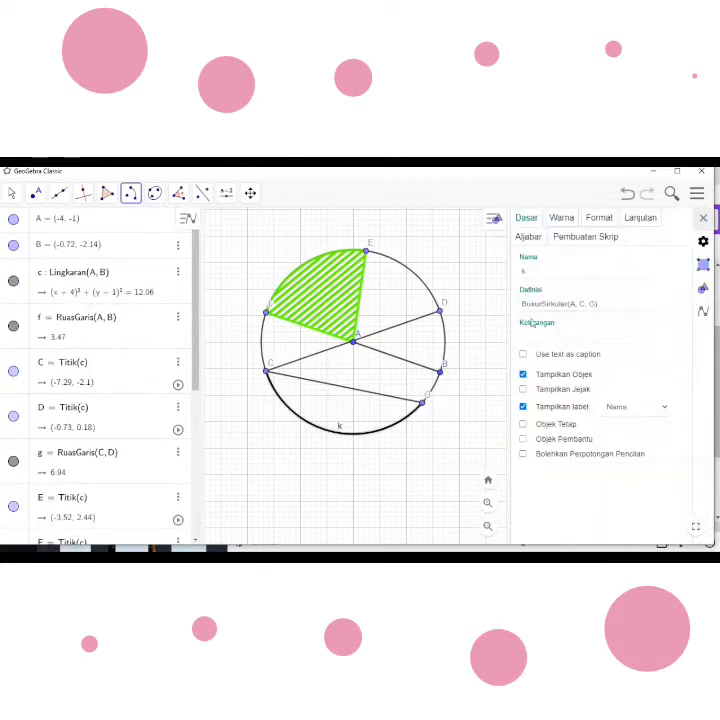
click(559, 222)
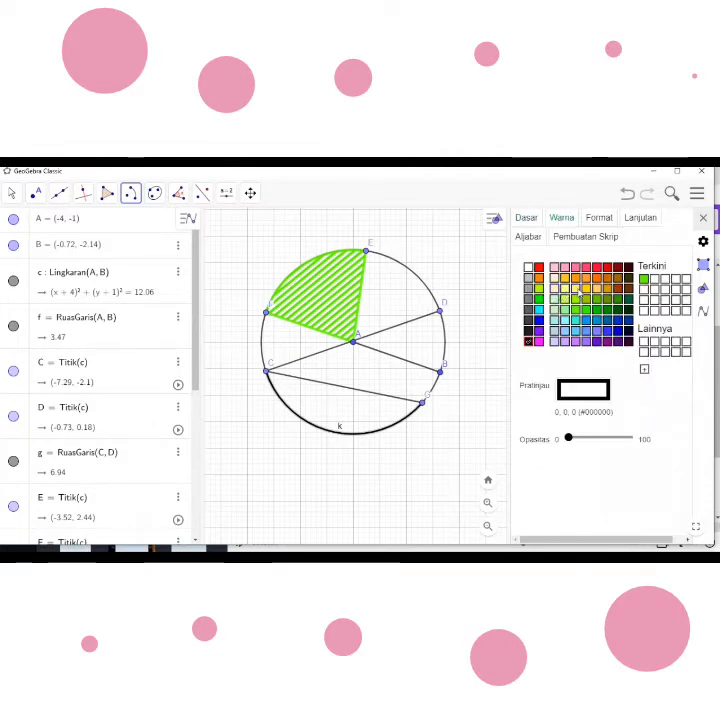
click(596, 331)
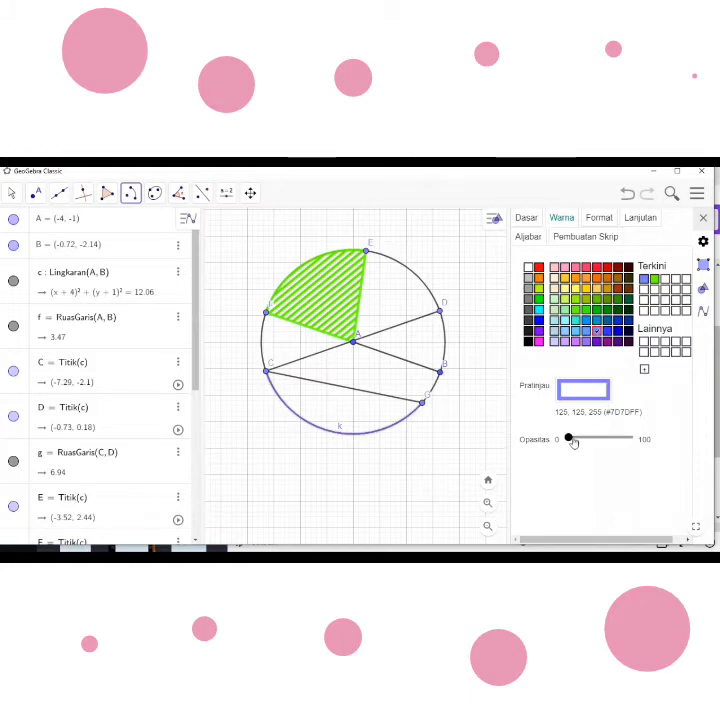
drag(569, 440, 611, 446)
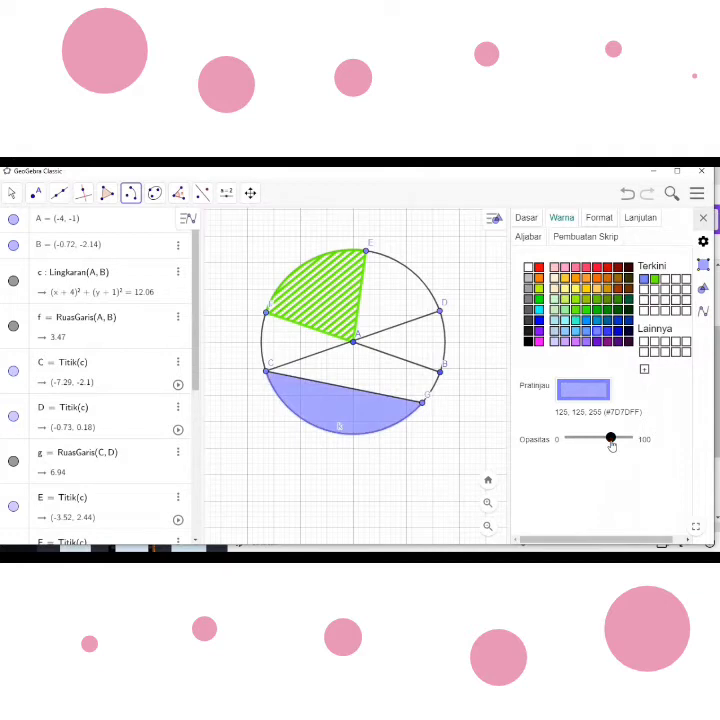
- Try the Chessboard and Dots fills on the circular segment below chord CG
click(597, 218)
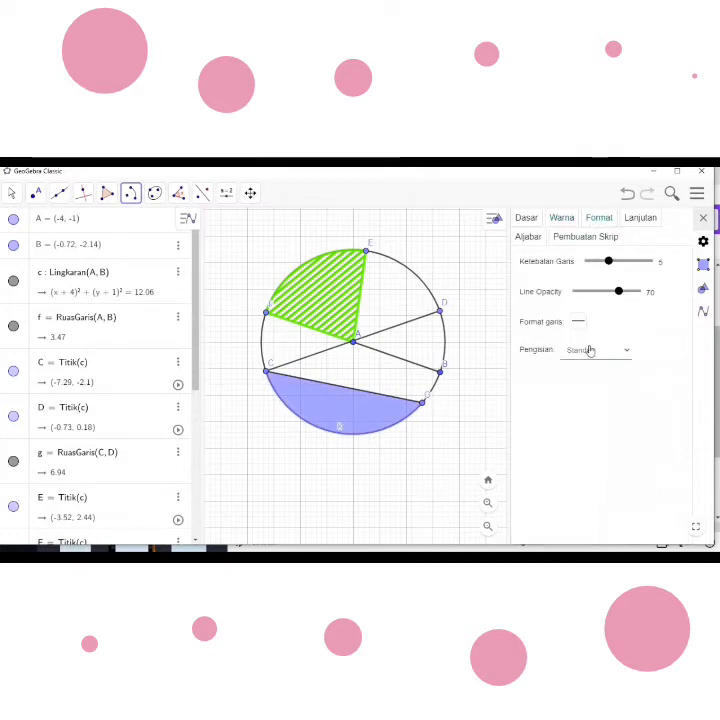
click(626, 350)
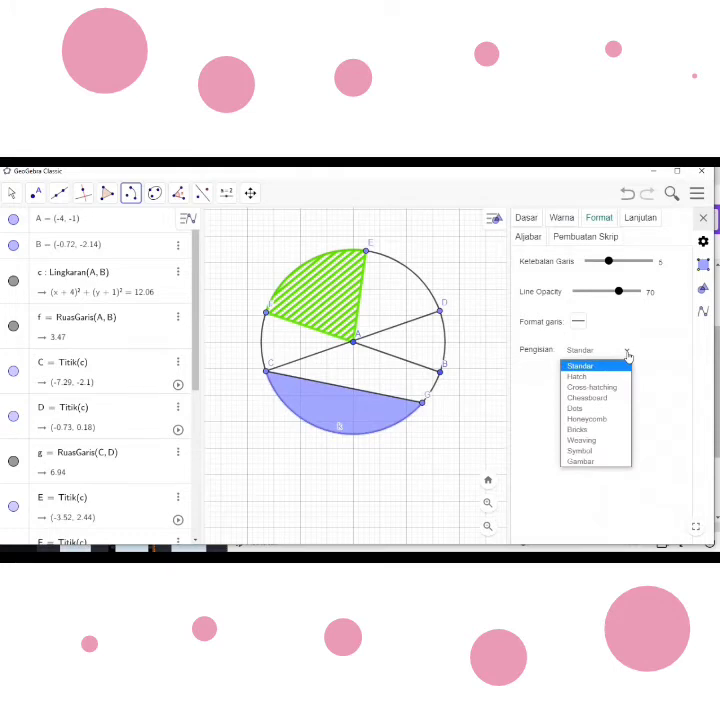
click(603, 398)
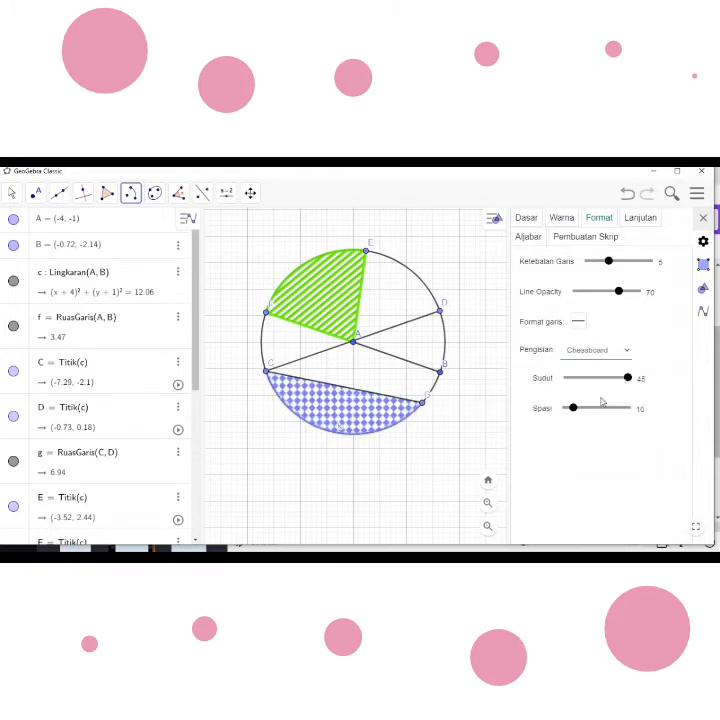
click(626, 351)
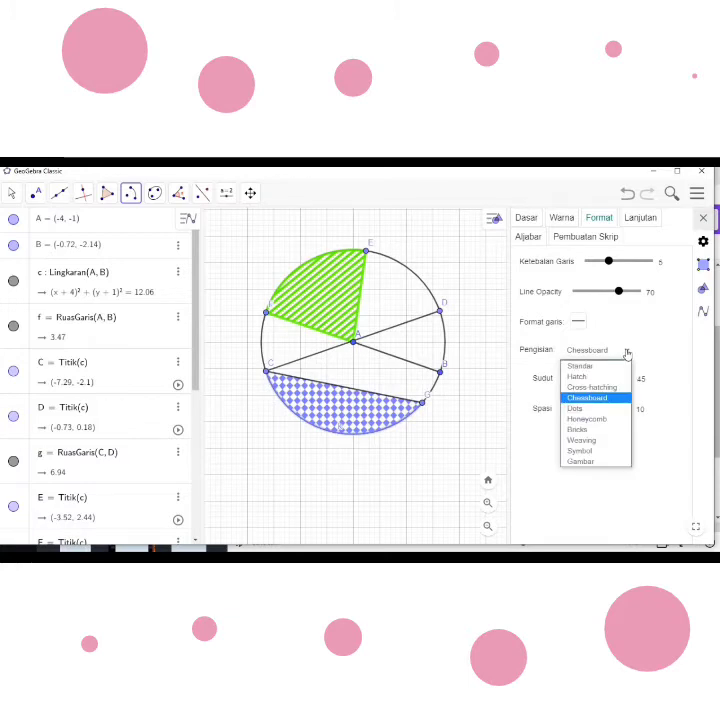
click(604, 408)
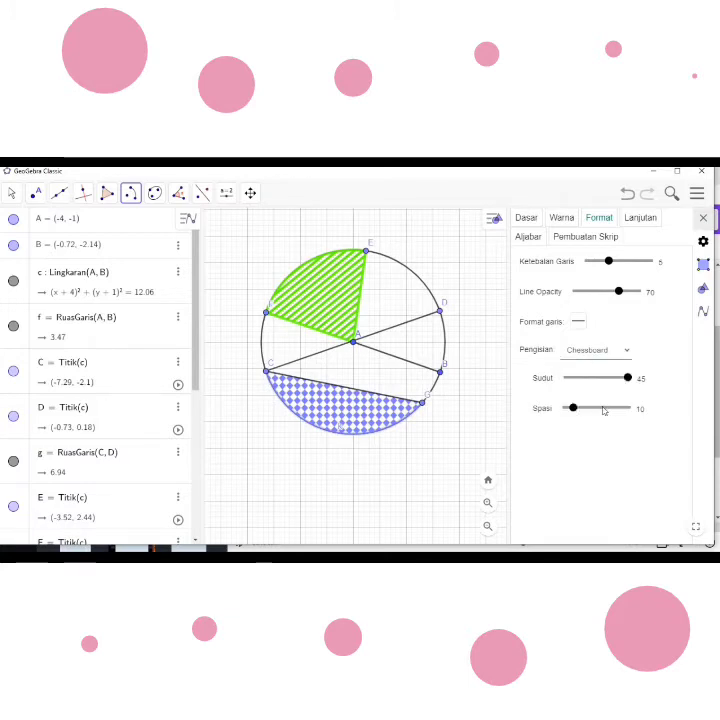
- Fill the segment below chord CG with the Bricks pattern at spacing 5 and close its settings
click(626, 352)
click(603, 430)
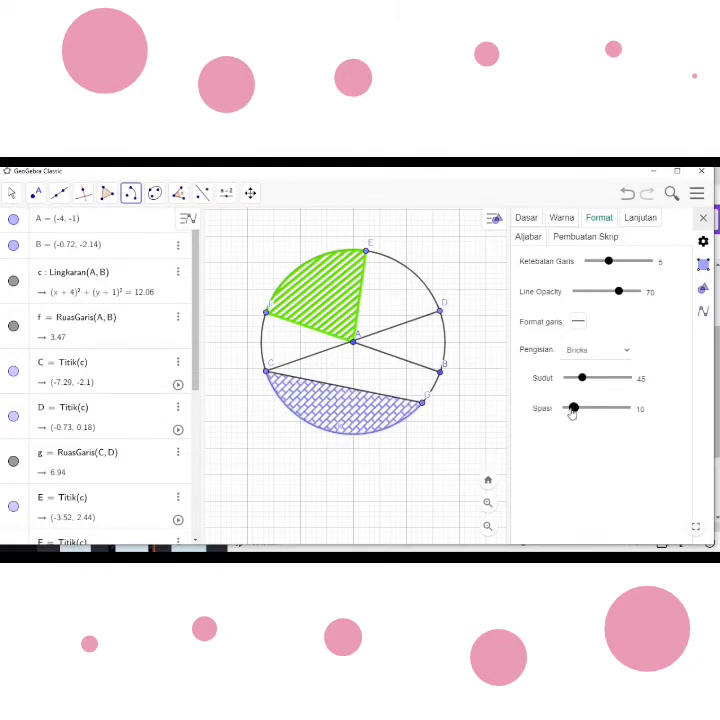
drag(573, 410, 567, 410)
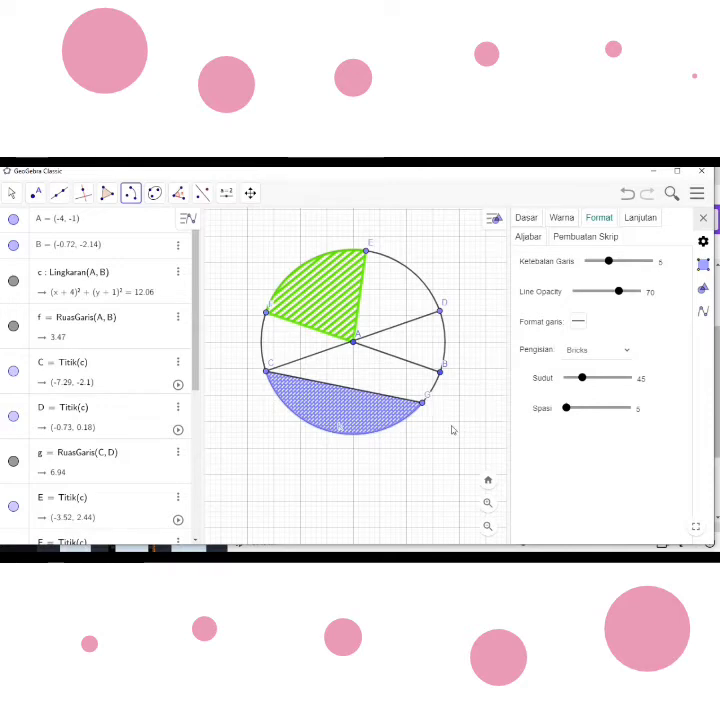
click(702, 219)
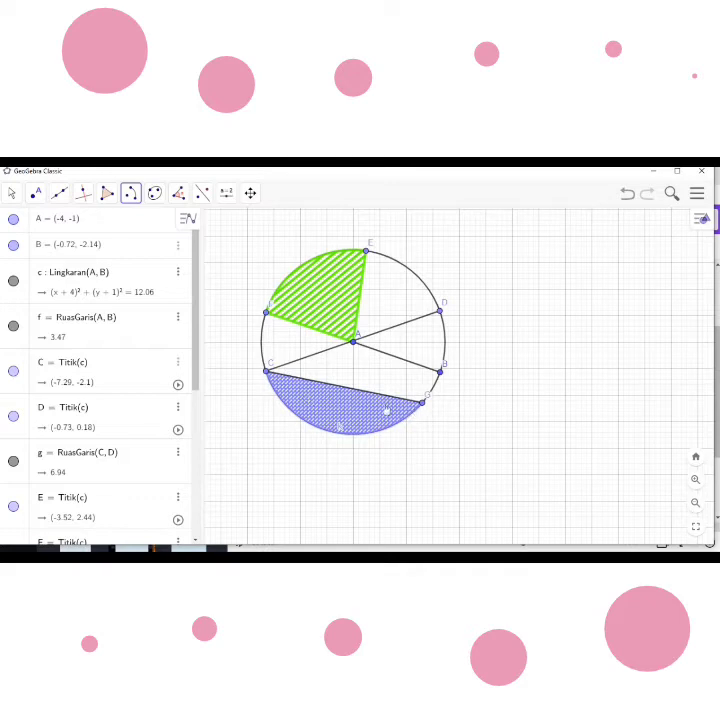
- Construct a line perpendicular to chord CG through a new point at about (-4.96, -5.76), aligned with centre A
click(84, 196)
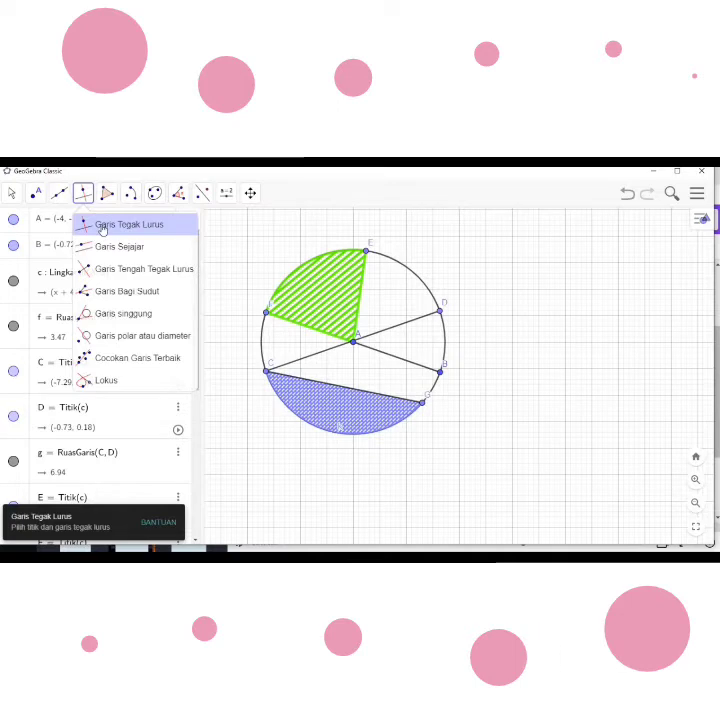
click(102, 226)
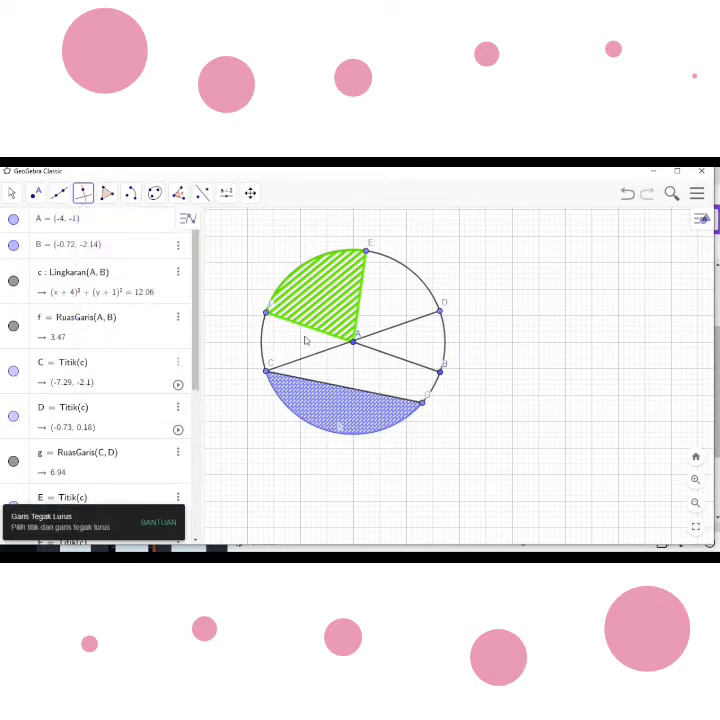
click(347, 390)
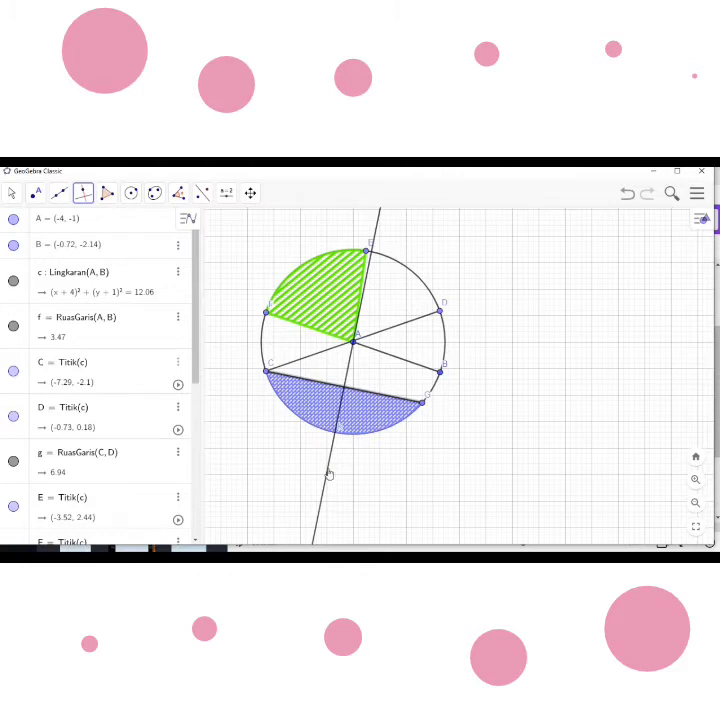
click(329, 471)
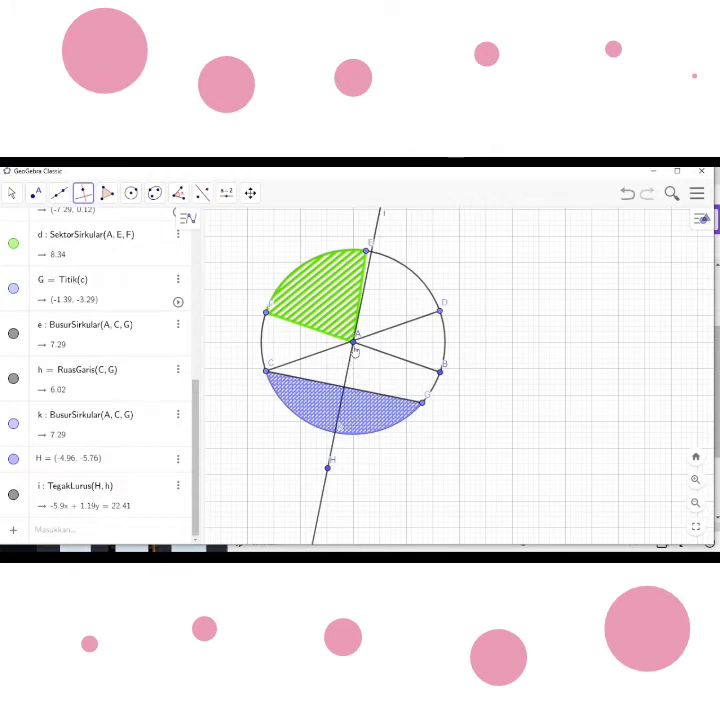
- Mark the intersections of the perpendicular line with chord CG and with radius AB at centre A
click(38, 195)
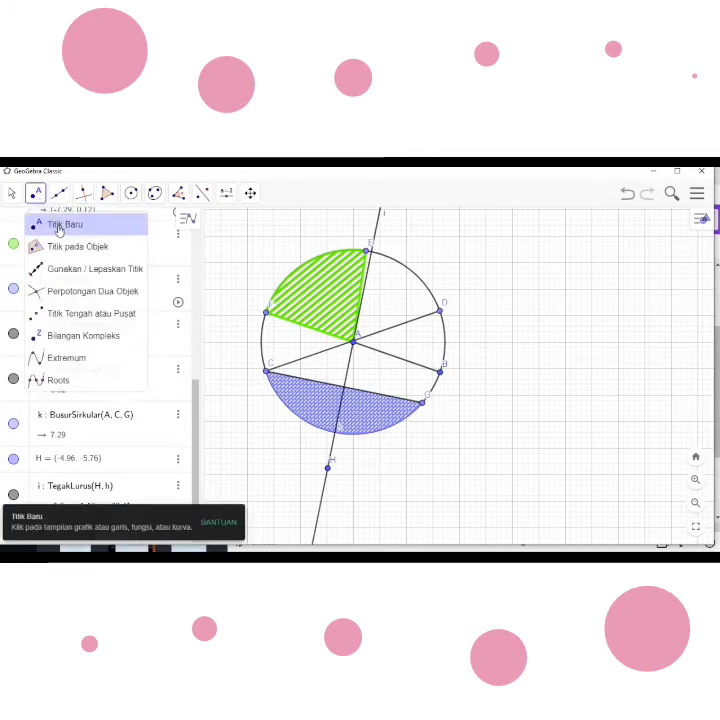
click(78, 293)
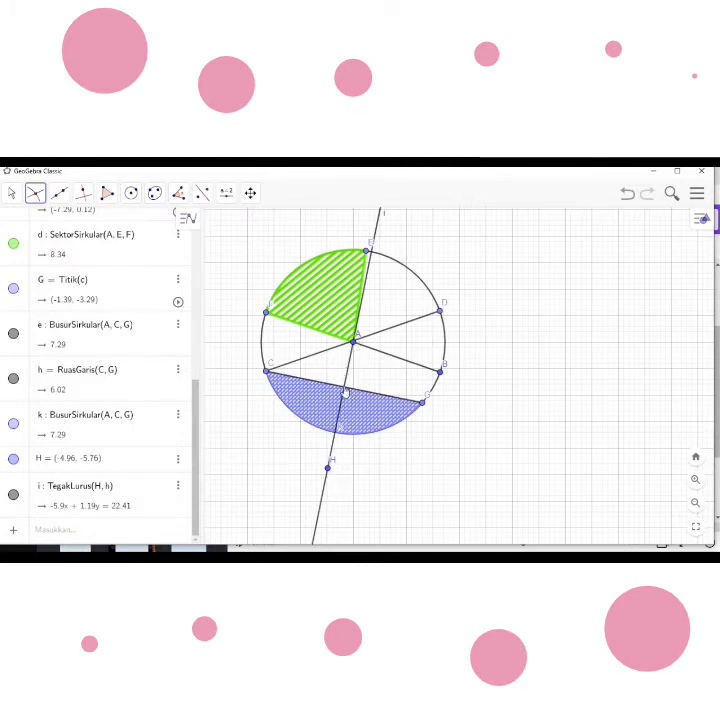
click(344, 389)
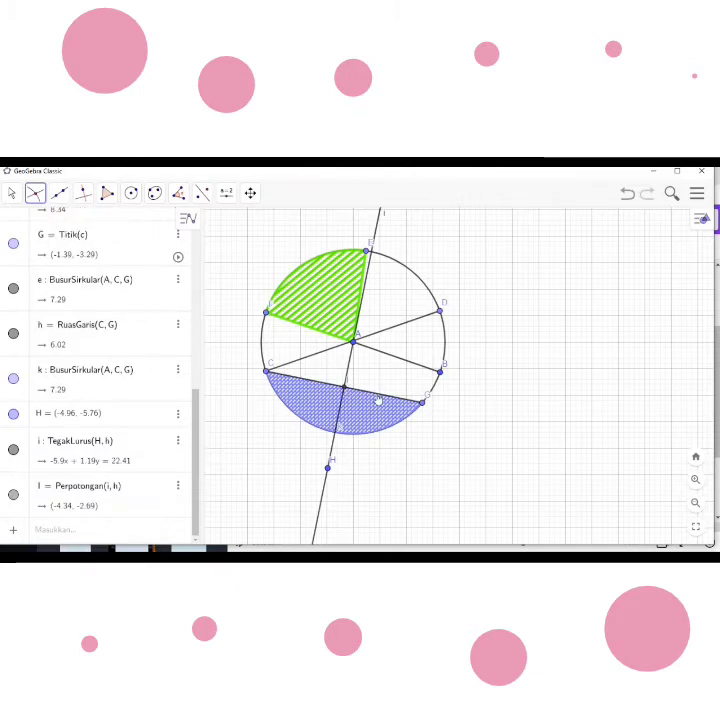
click(353, 344)
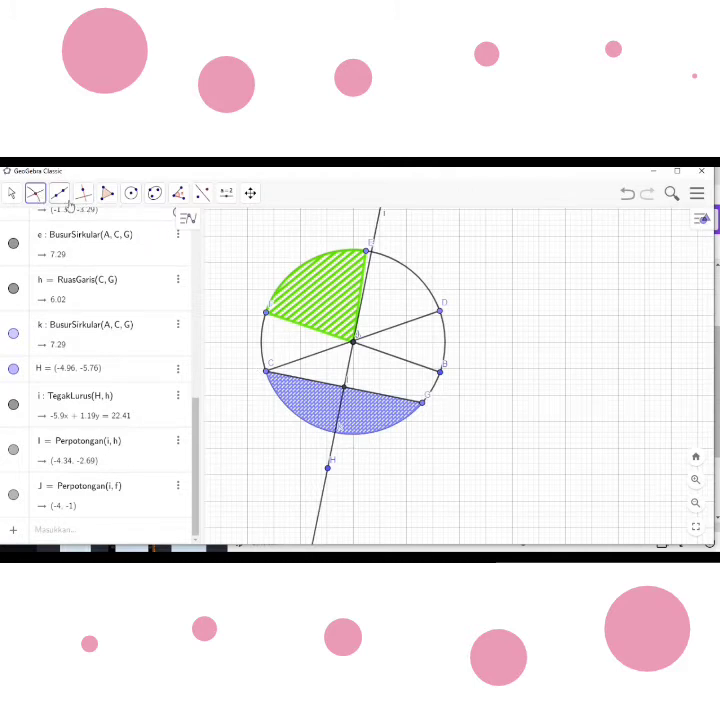
- Draw a segment from centre A to the perpendicular's intersection point I on chord CG
click(60, 198)
click(89, 248)
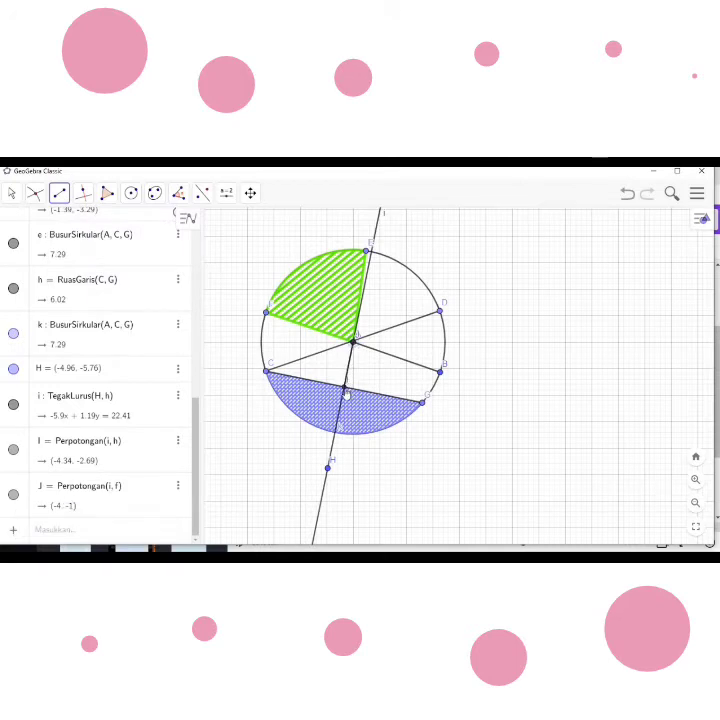
click(345, 390)
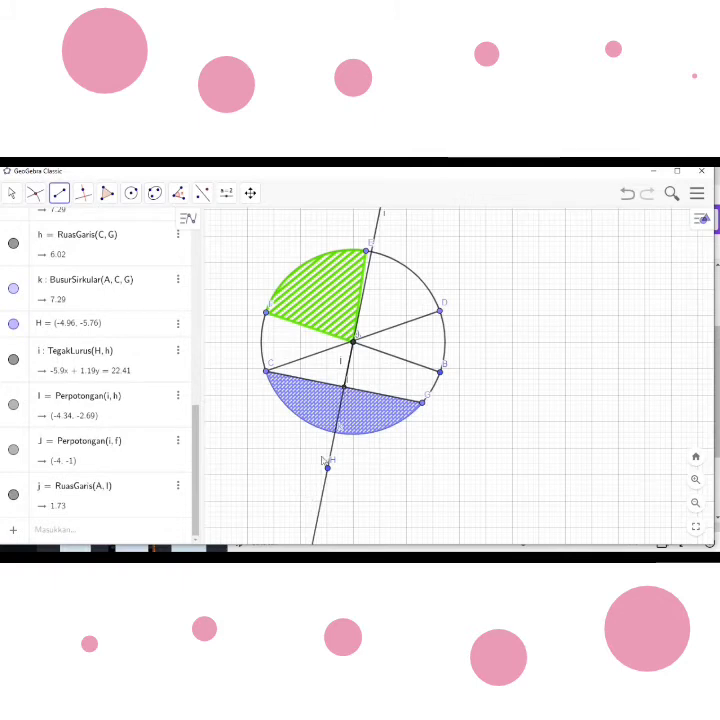
- Hide the perpendicular line with its label and point H, and turn off the label of segment AI
right_click(320, 518)
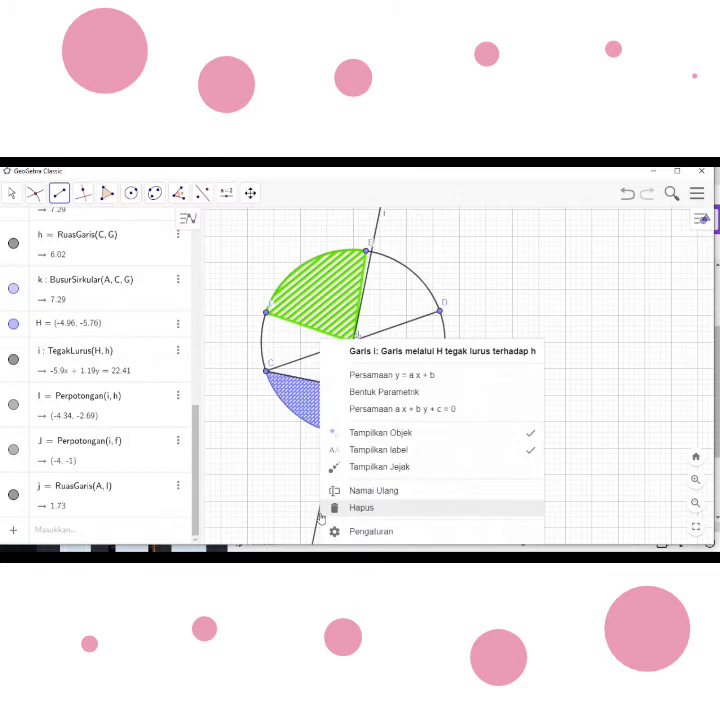
click(445, 456)
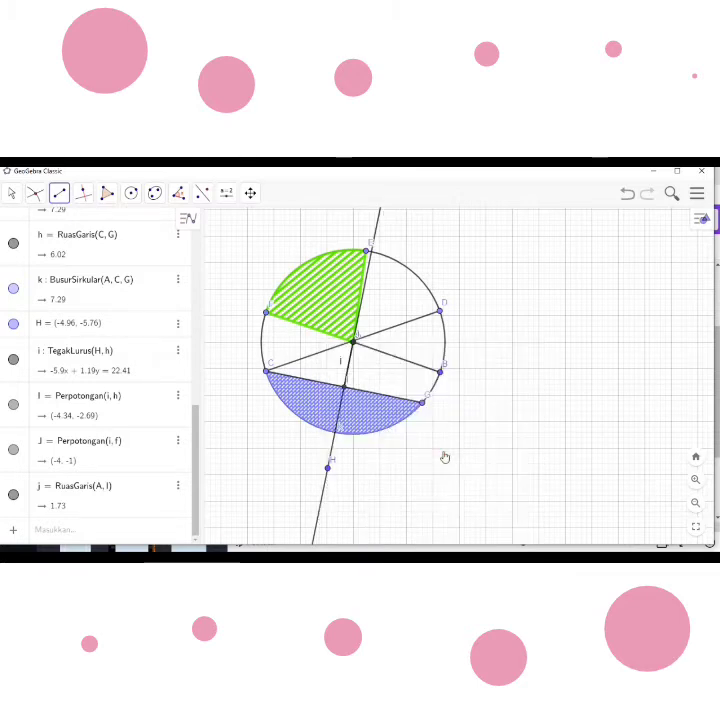
right_click(328, 474)
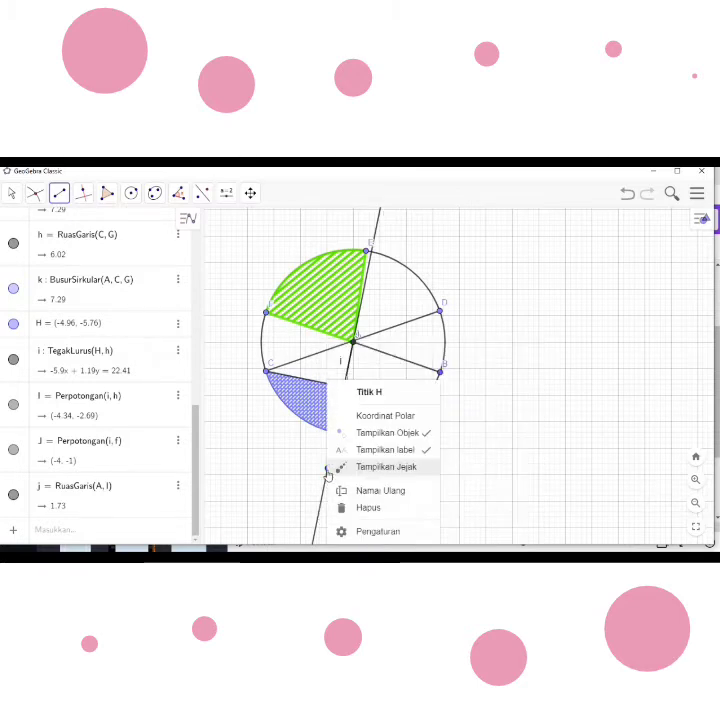
click(387, 434)
right_click(328, 474)
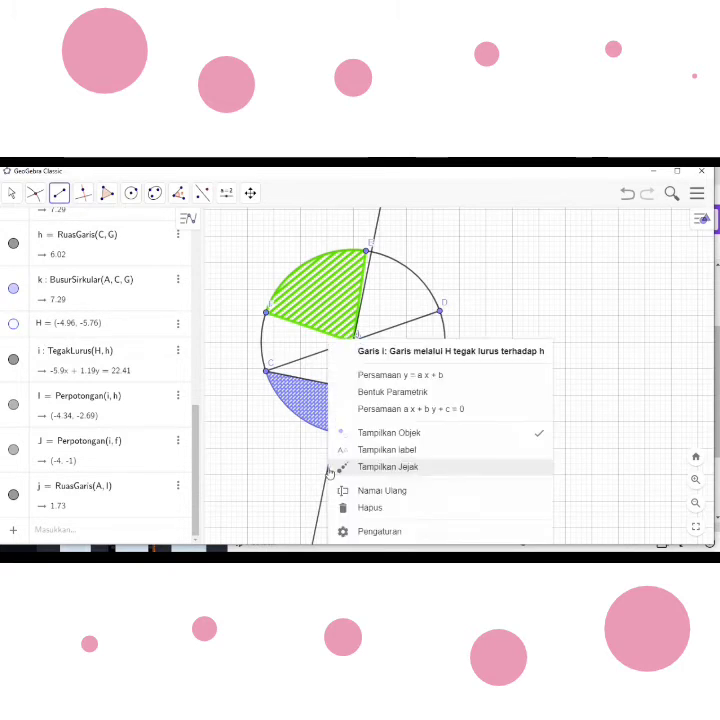
click(402, 438)
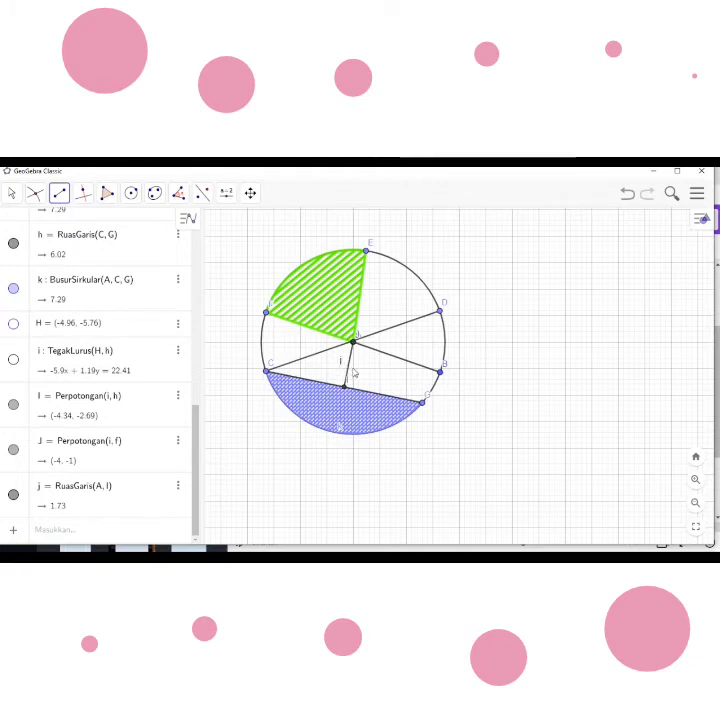
right_click(348, 370)
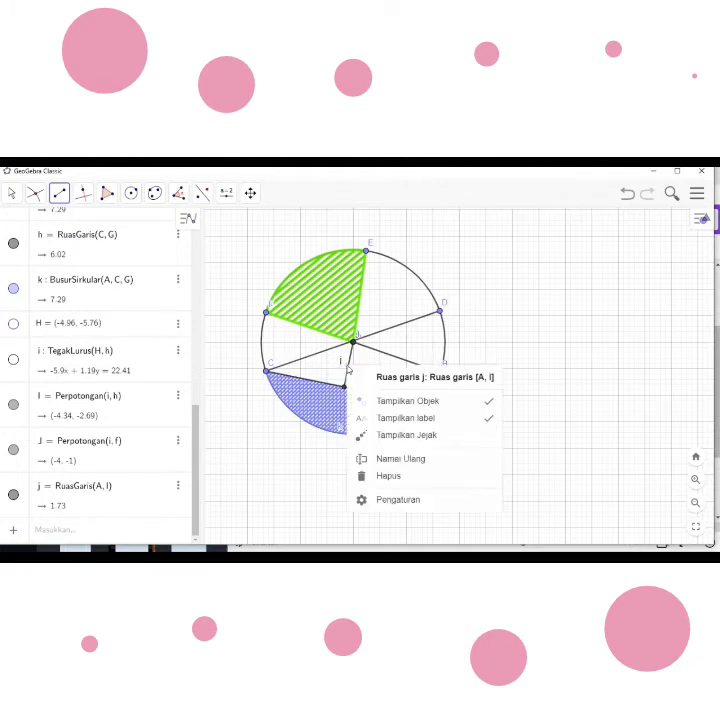
click(413, 418)
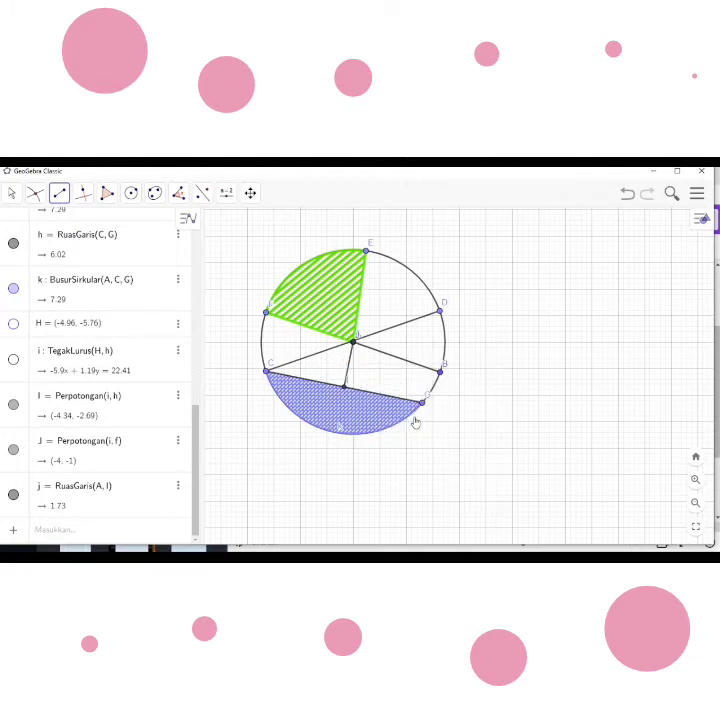
- Hide the label of intersection point I on chord CG and show it again
right_click(352, 390)
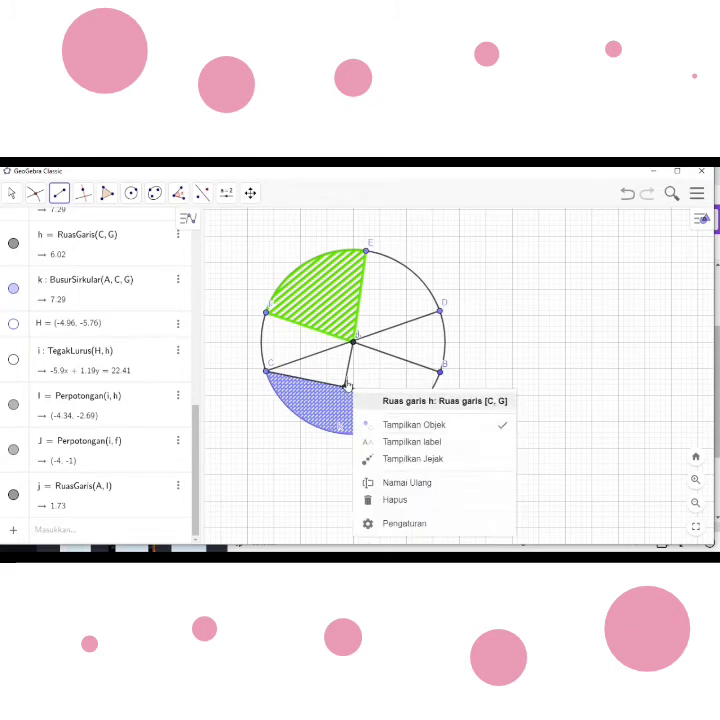
right_click(346, 385)
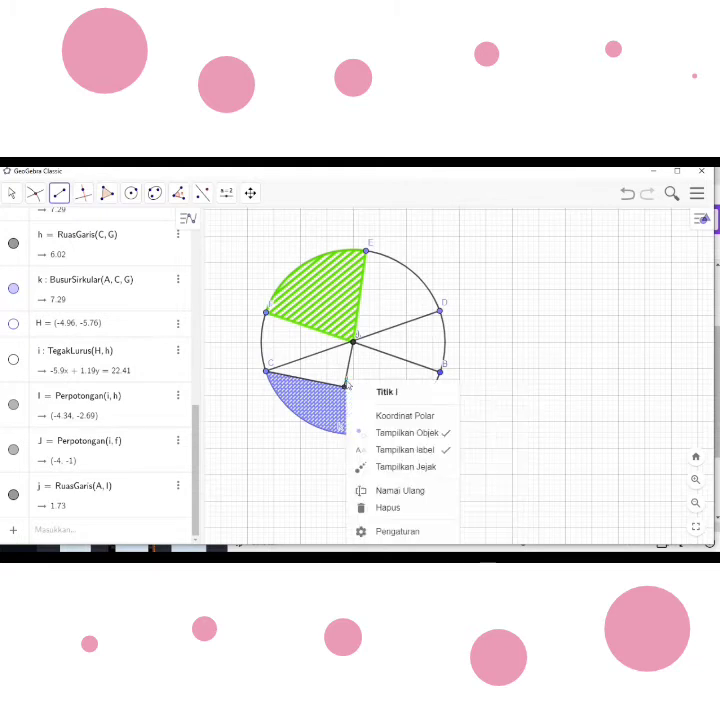
click(388, 455)
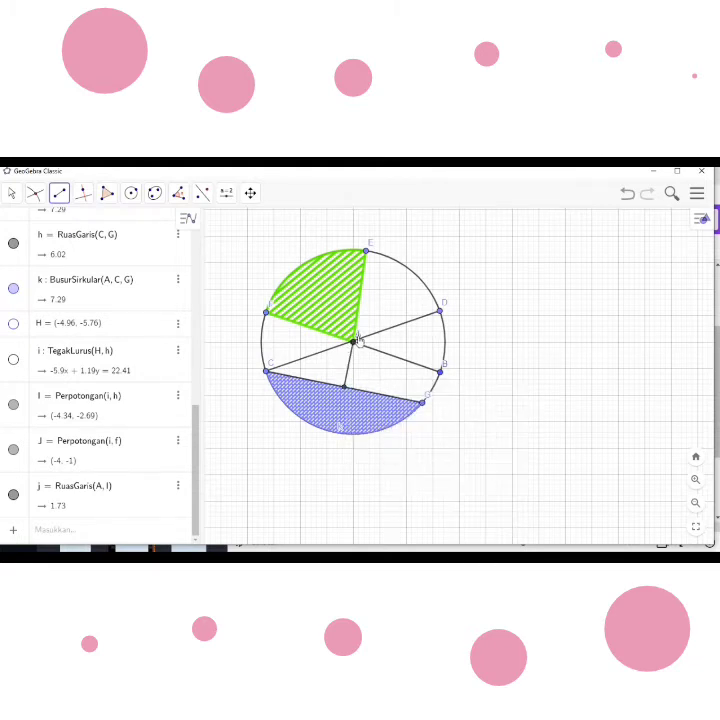
right_click(343, 392)
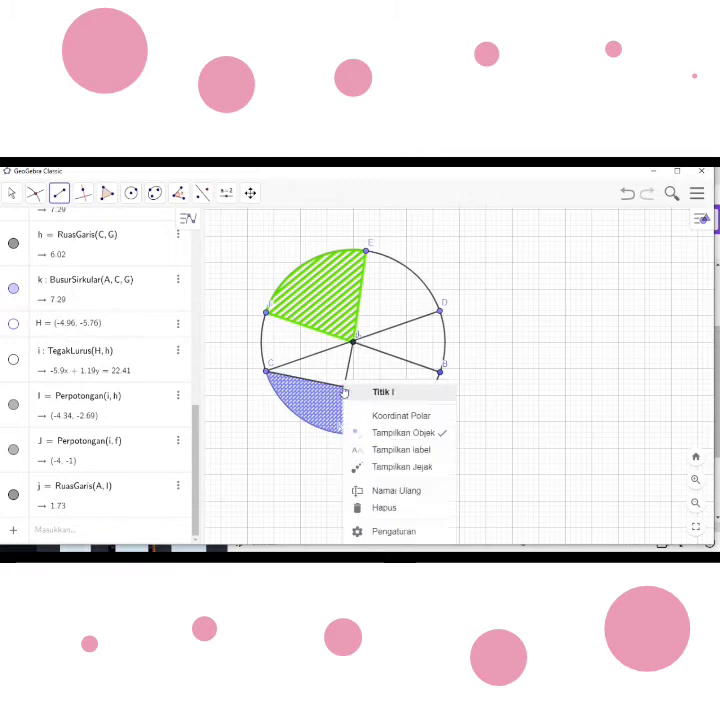
click(401, 453)
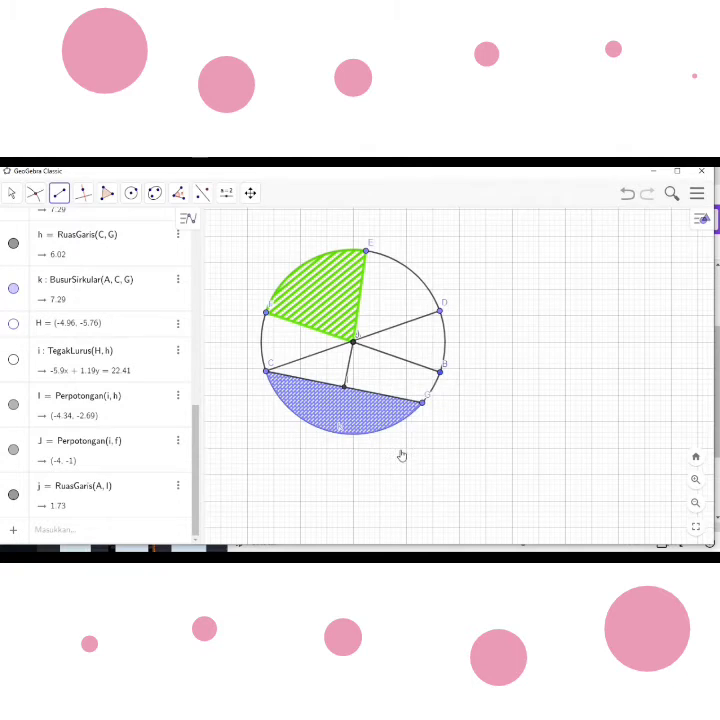
- Hide the label of the filled arc below chord CG and set the graphics view to No Grid
right_click(343, 438)
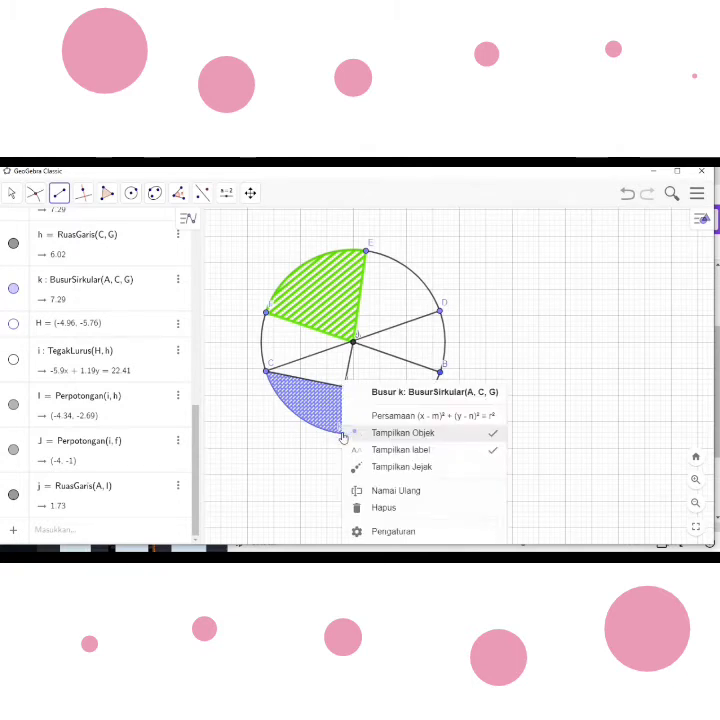
click(384, 455)
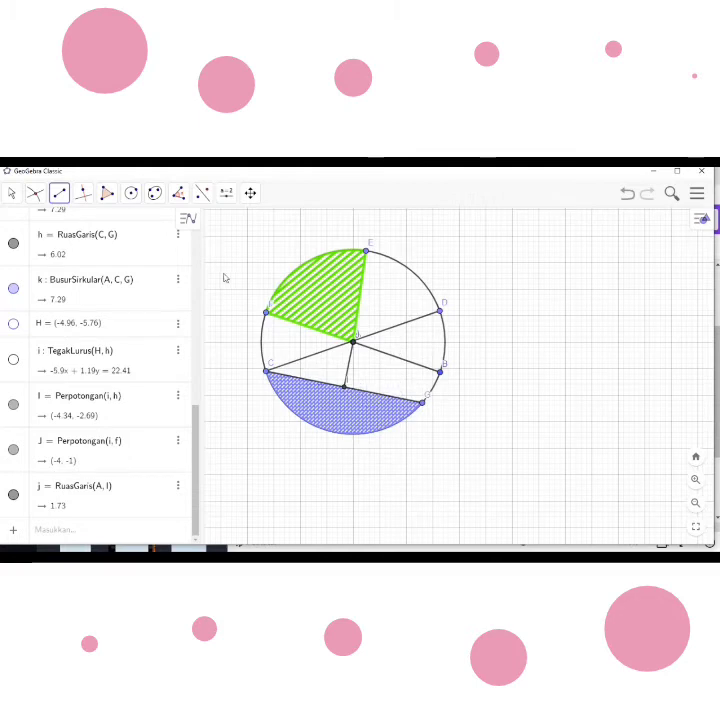
right_click(497, 316)
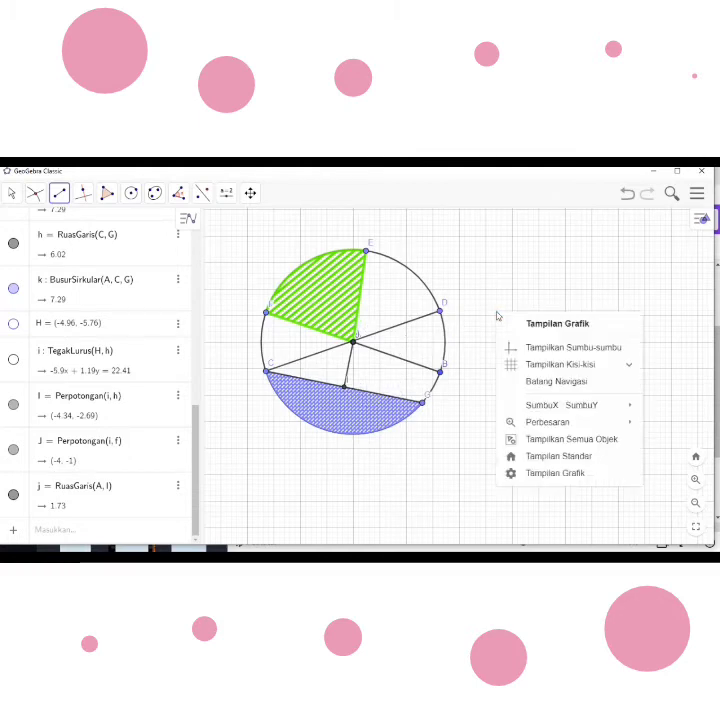
click(539, 365)
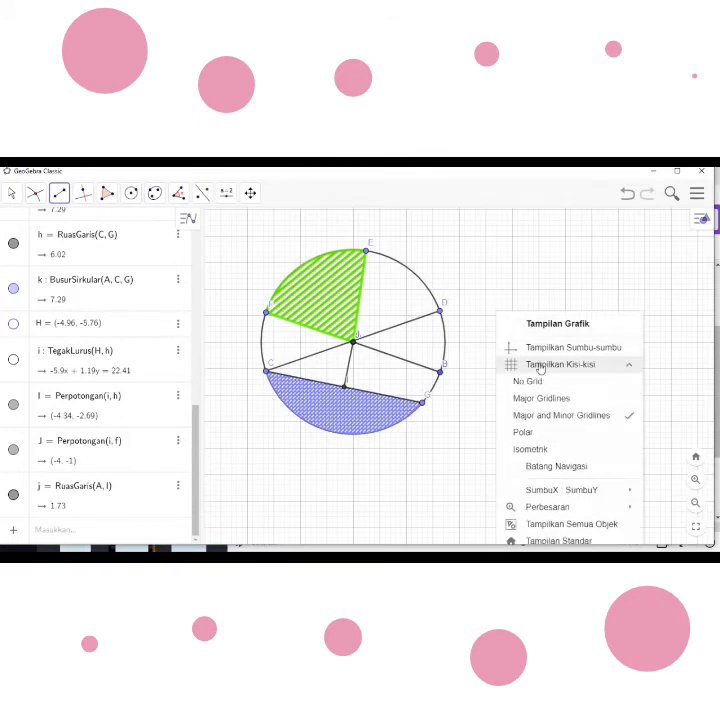
click(543, 384)
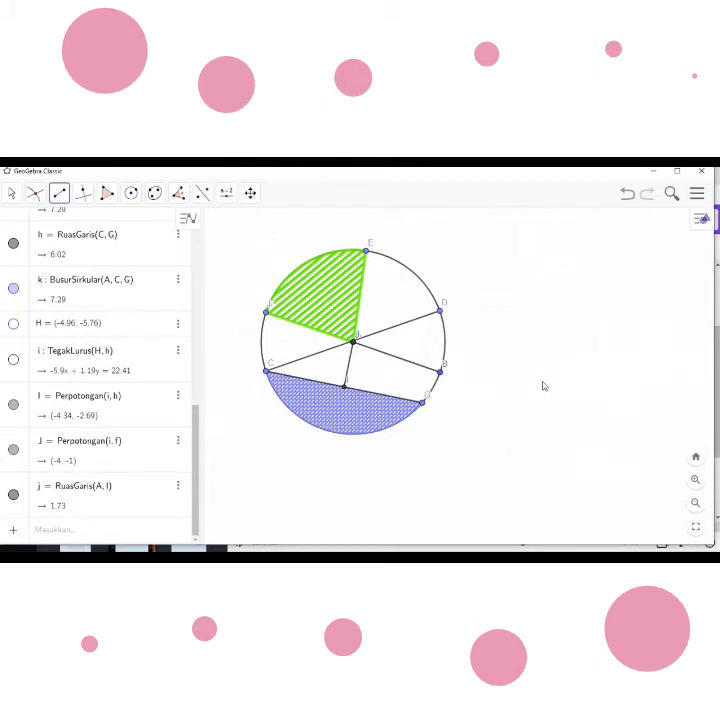
- Insert a show/hide objects checkbox in the empty area beside the circle, above point D
click(227, 195)
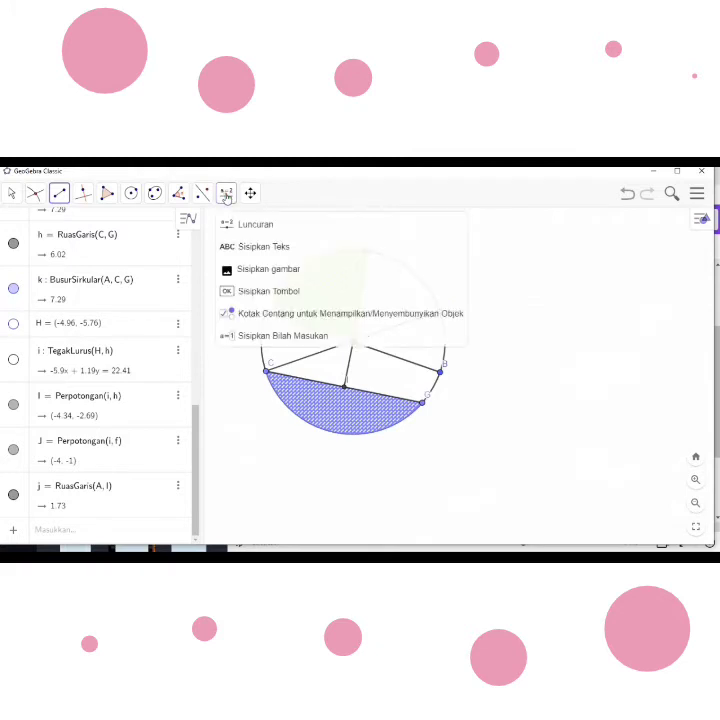
click(270, 313)
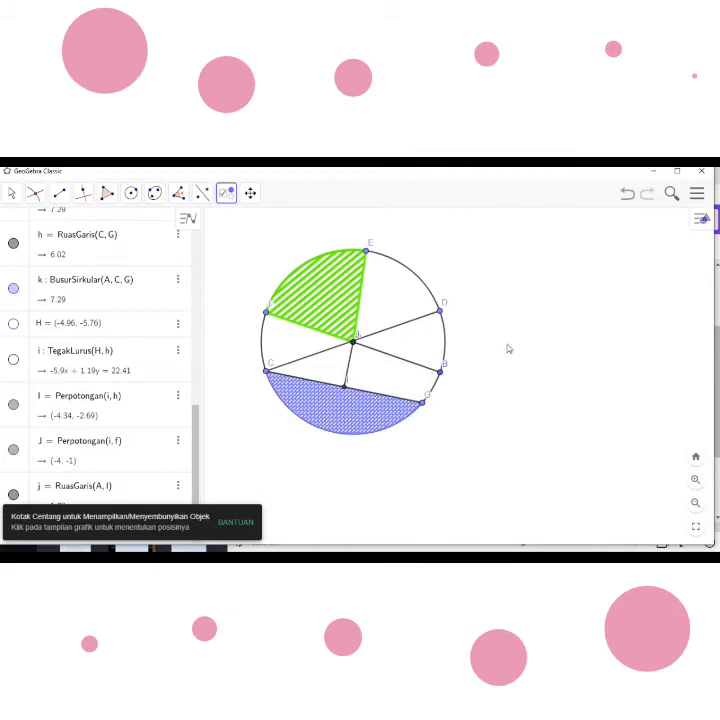
click(465, 256)
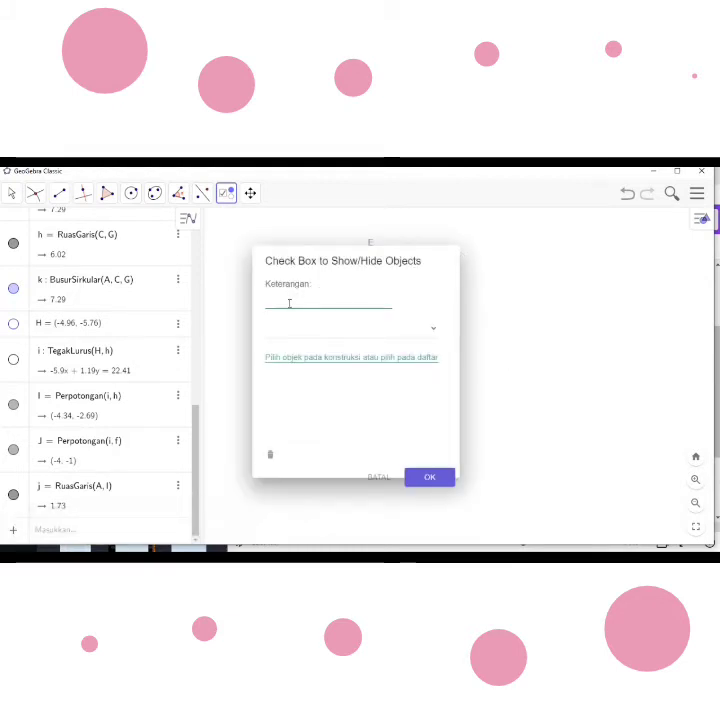
text(Melukis )
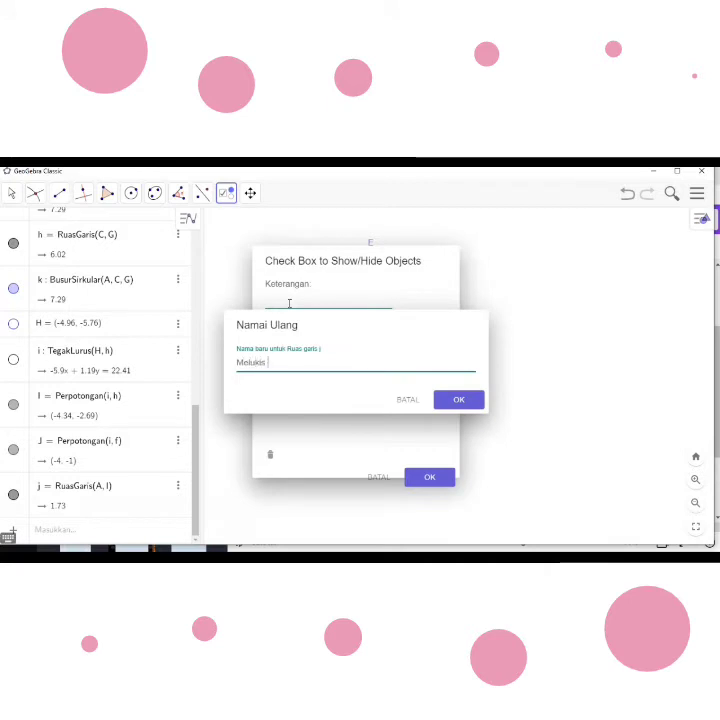
text(Lingkaran)
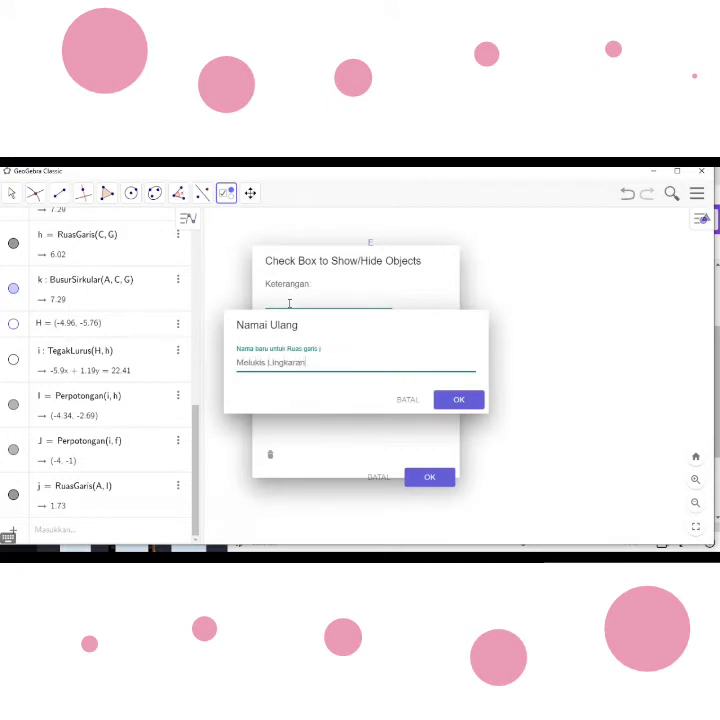
click(457, 400)
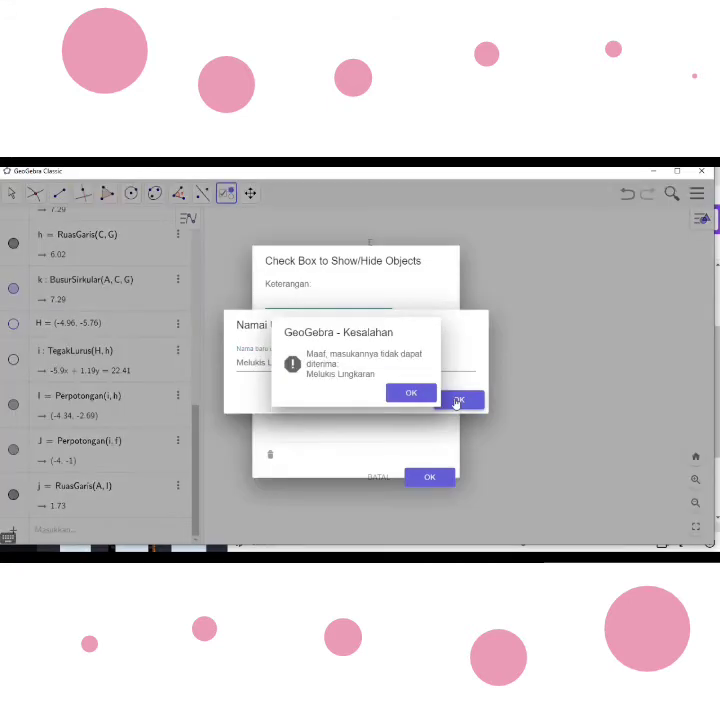
click(424, 396)
click(407, 400)
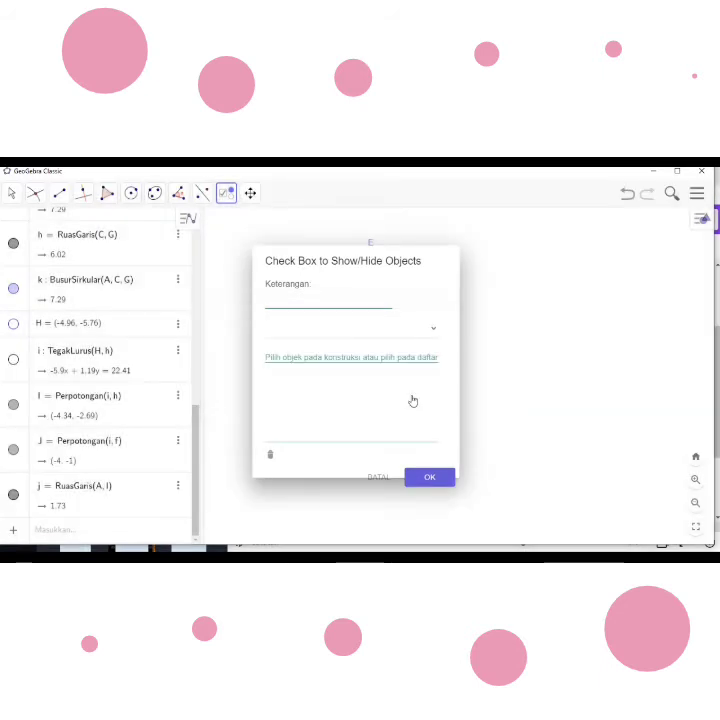
- Caption the new checkbox "Melukis Lingkaran"
click(277, 296)
text(Melukis Li)
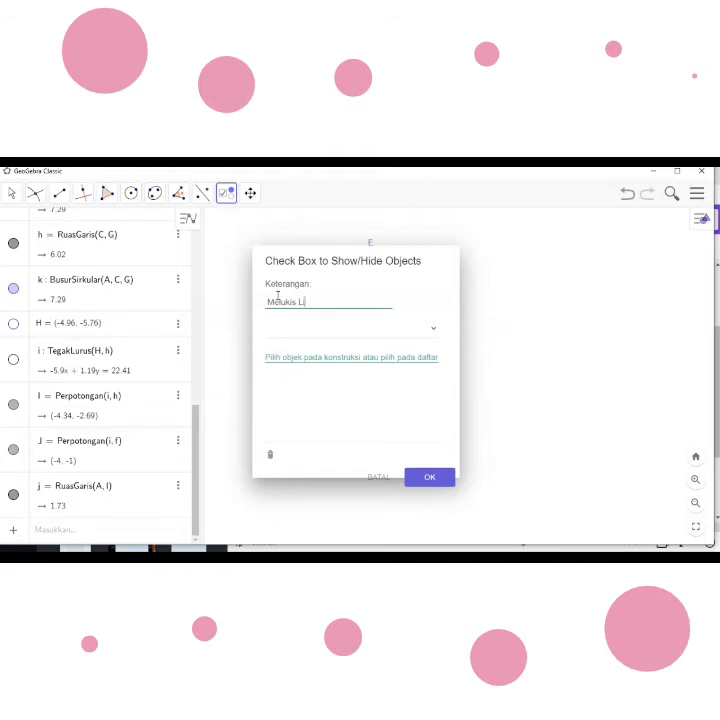
text(ngkaran)
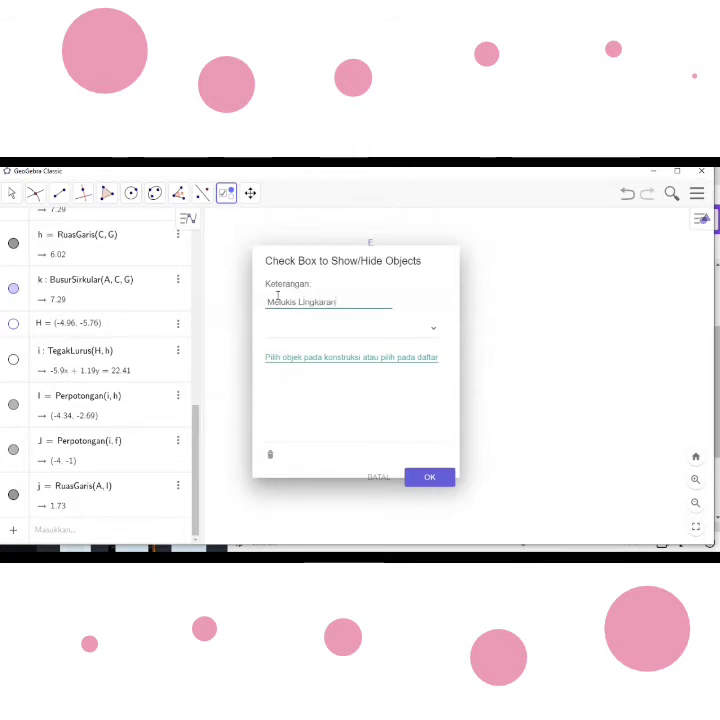
- Link circle c and its centre point A to the "Melukis Lingkaran" checkbox and create it
click(434, 330)
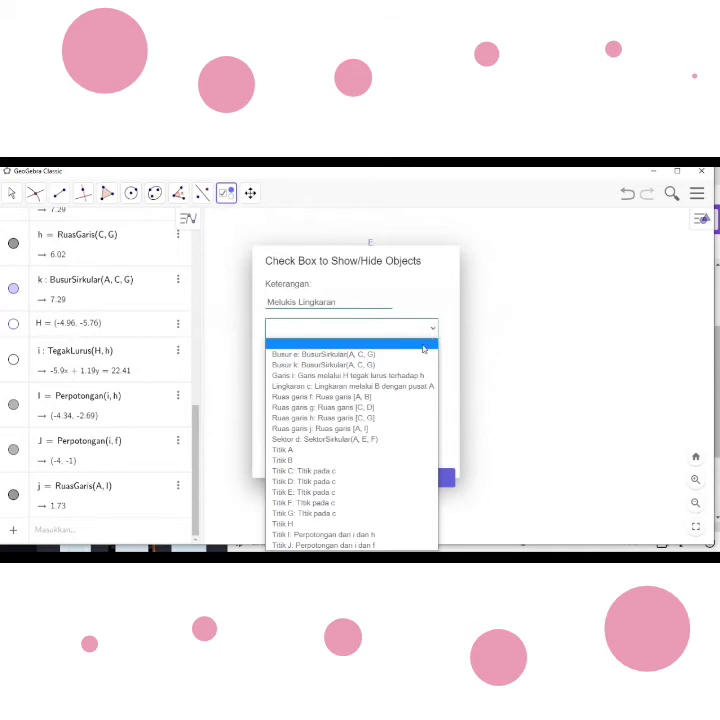
click(408, 388)
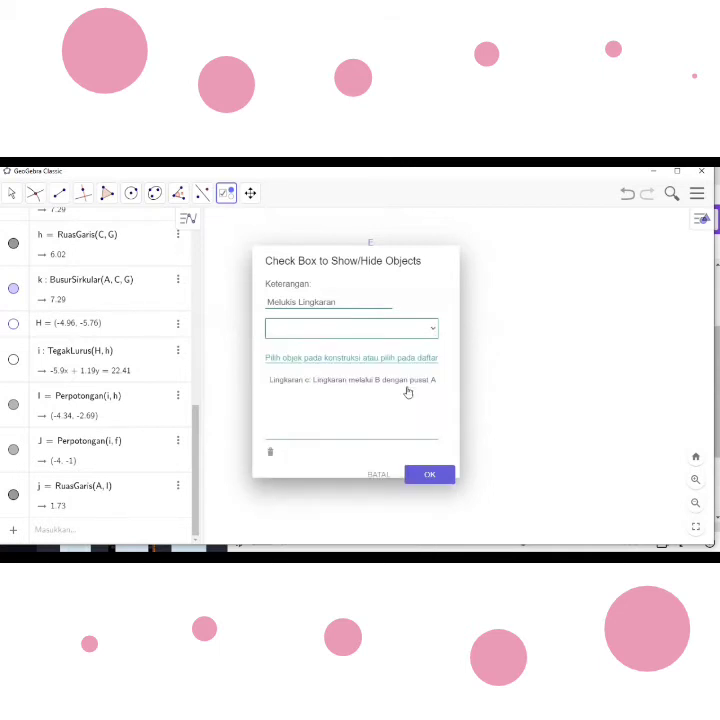
click(433, 331)
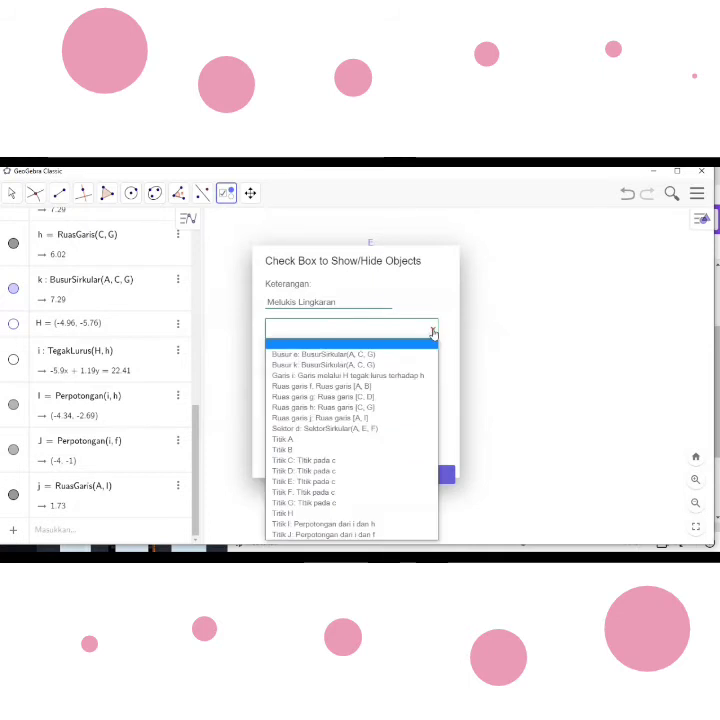
click(347, 440)
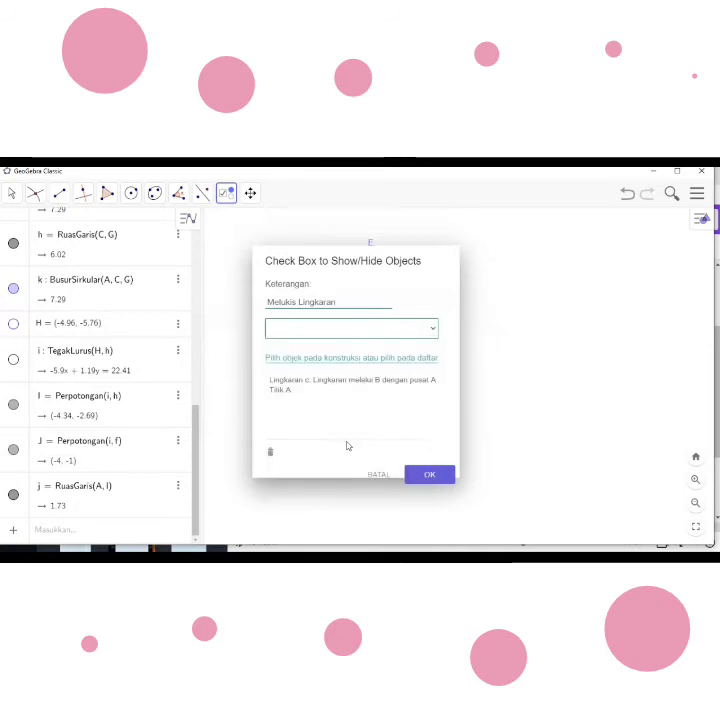
click(430, 475)
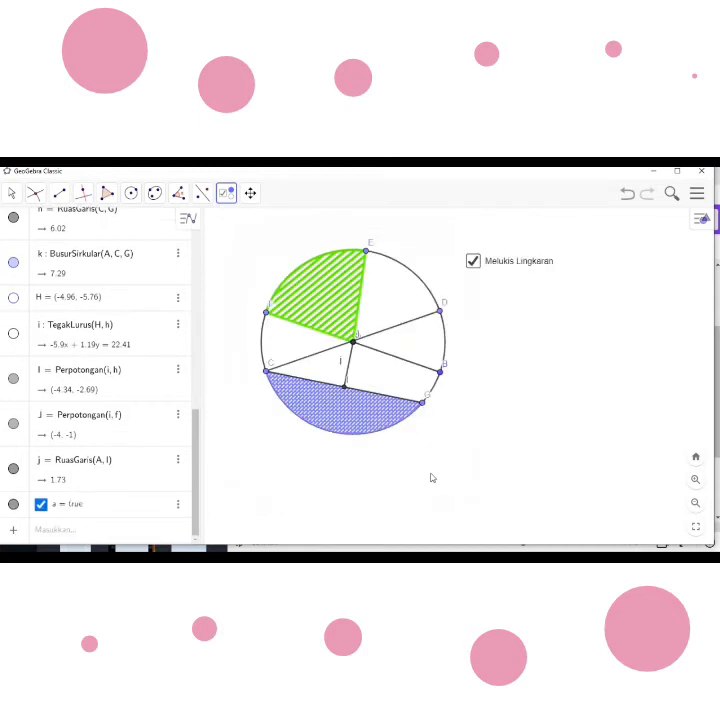
- Insert a show/hide objects checkbox below "Melukis Lingkaran" and caption it "Melukis Jari-Jari"
right_click(492, 306)
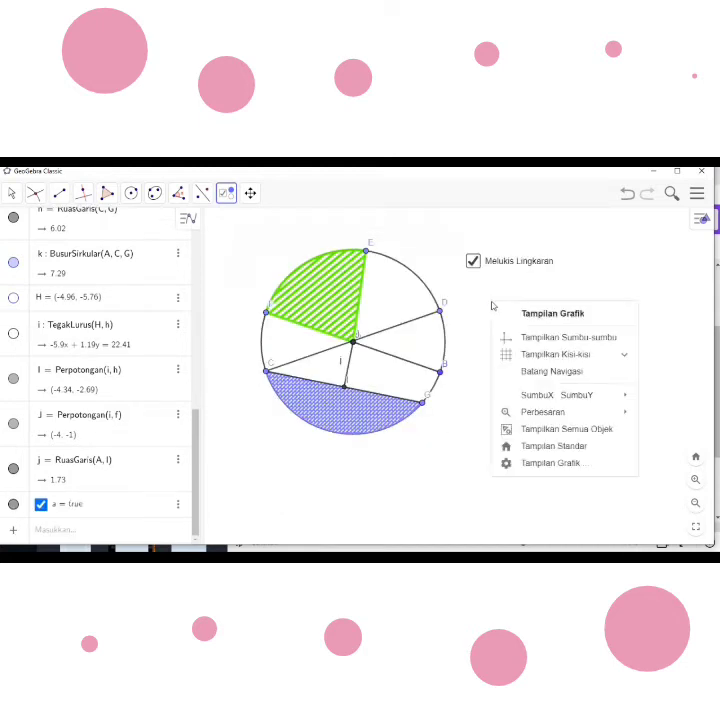
click(468, 283)
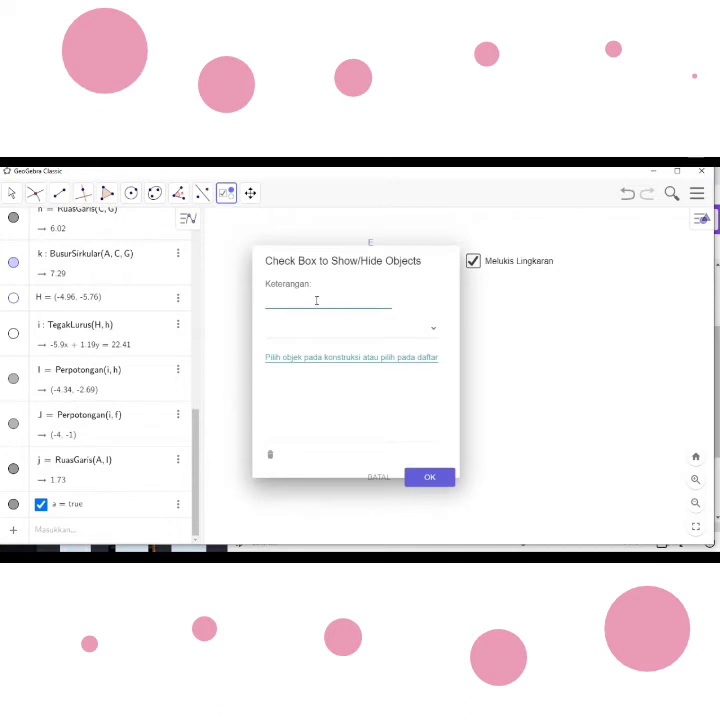
text(Melukis Jari-Jari)
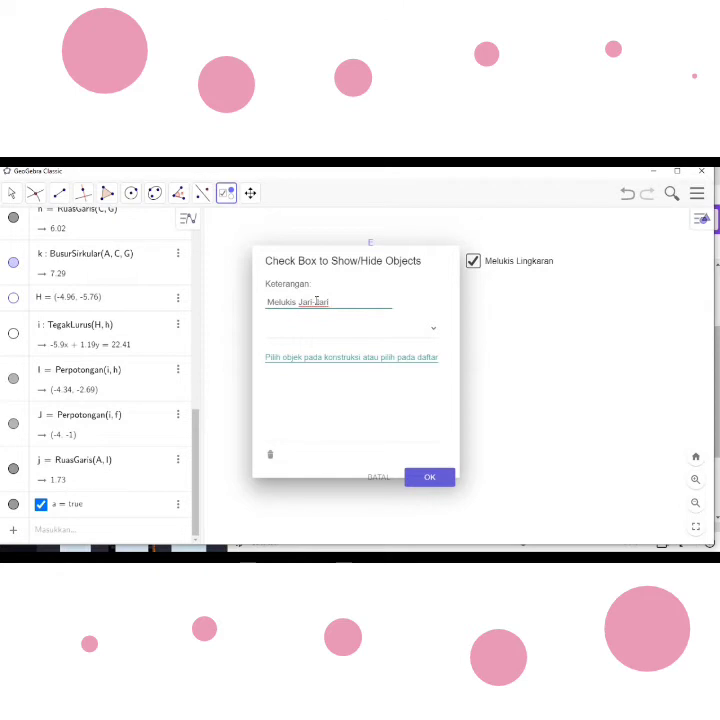
- Link radius segment f (A to B) and point B to the "Melukis Jari-Jari" checkbox and create it
click(434, 330)
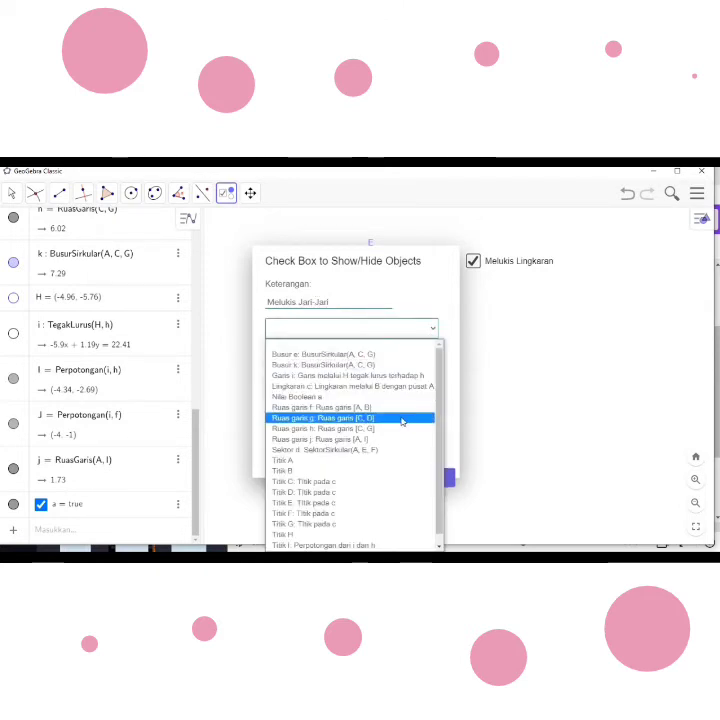
click(339, 409)
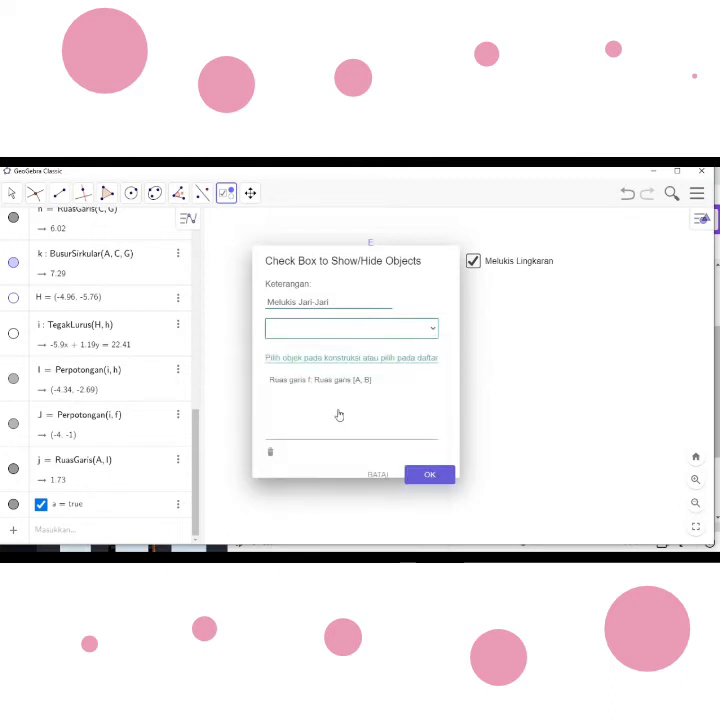
click(432, 329)
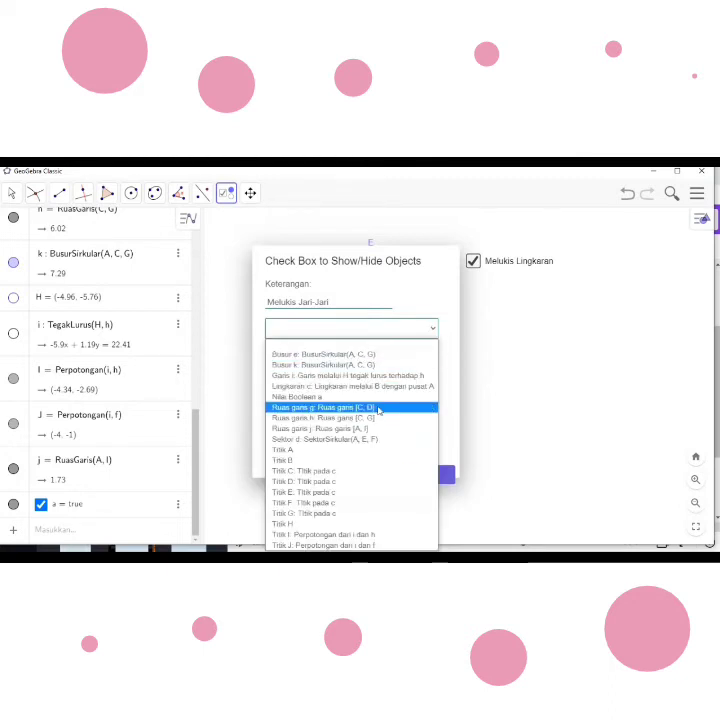
click(337, 462)
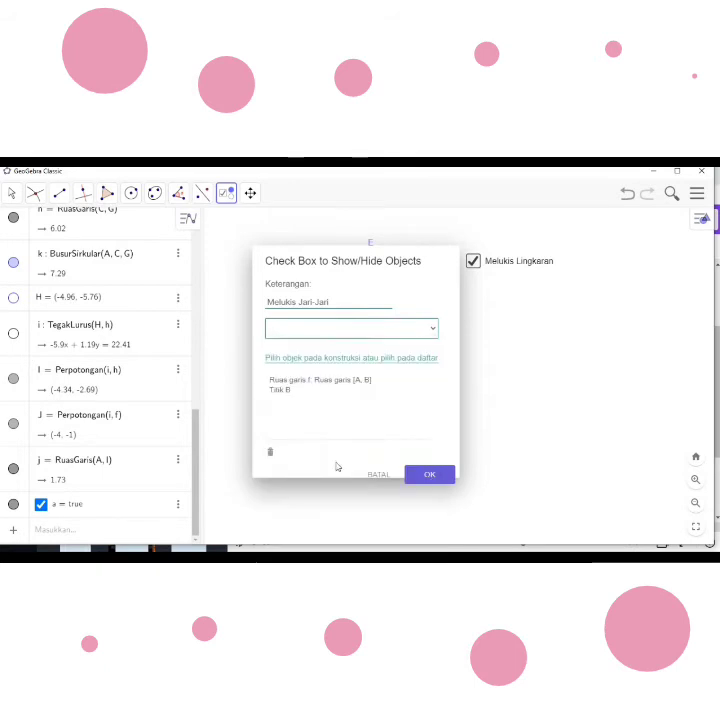
click(433, 475)
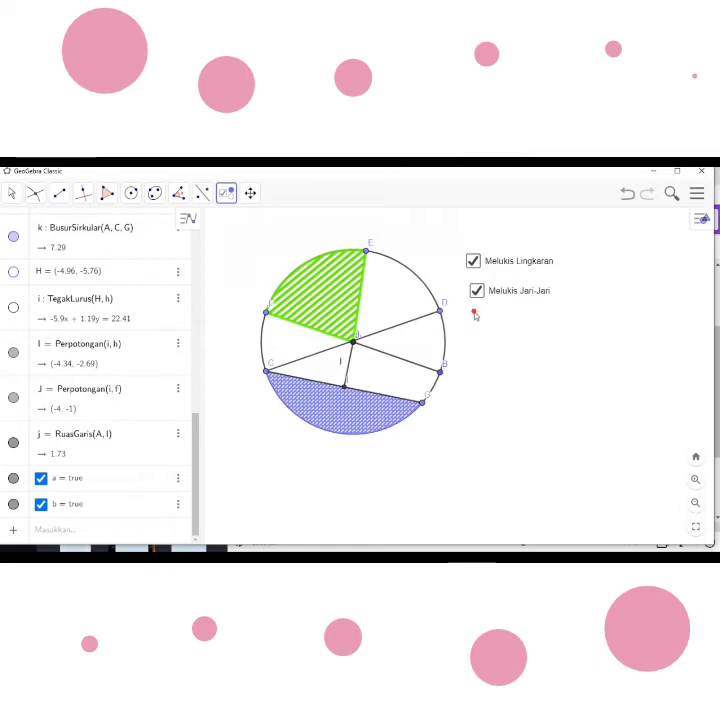
- Insert a show/hide objects checkbox below "Melukis Jari-Jari" and caption it "Melukis Diameter"
click(475, 316)
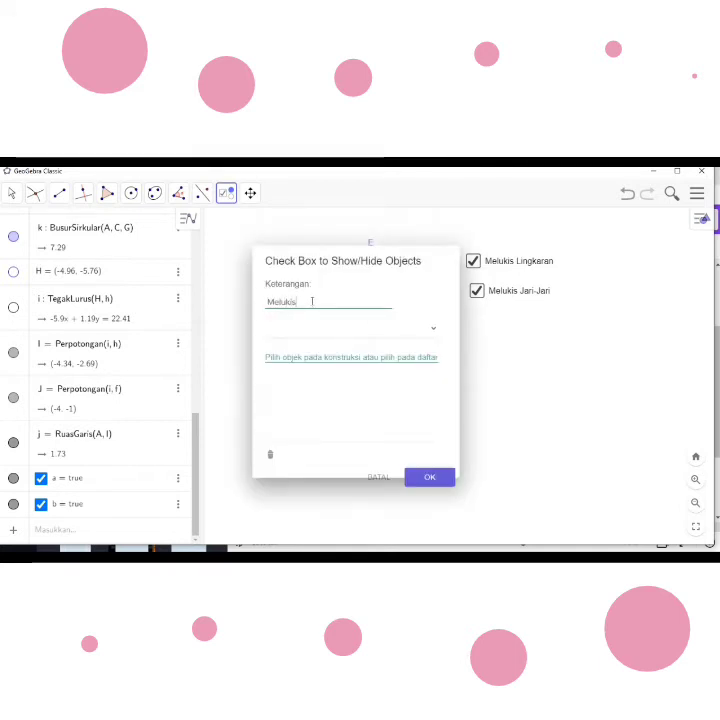
text(Melukis )
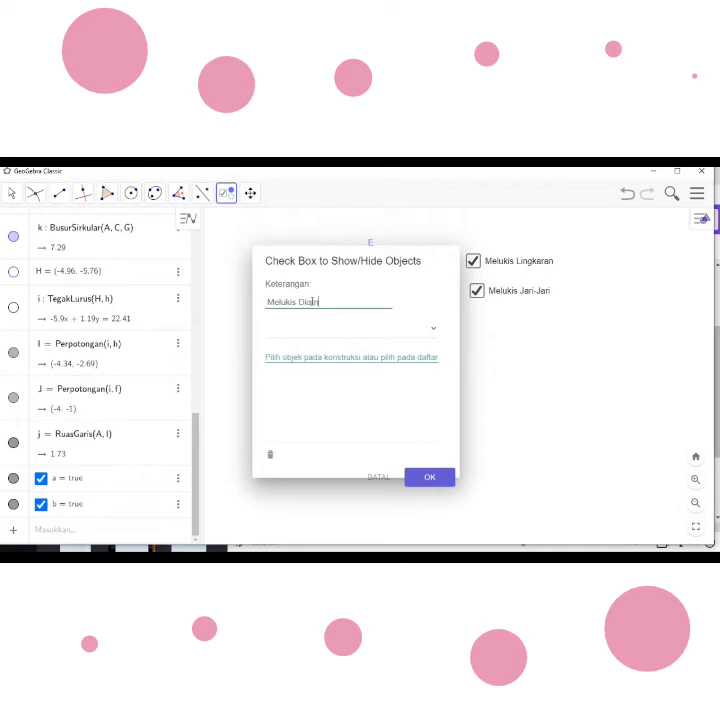
text(Diameter)
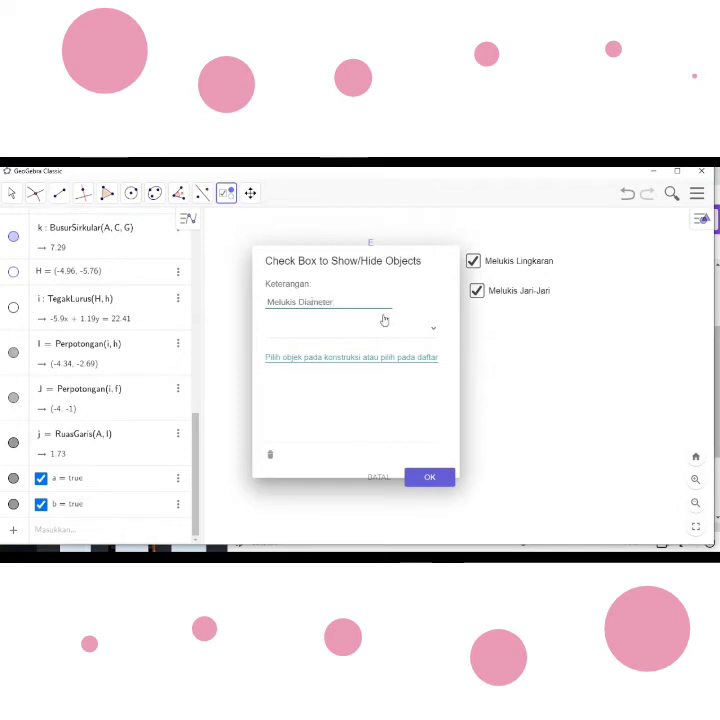
- Link diameter segment g (C to D) and point C to the "Melukis Diameter" checkbox and create it
click(435, 333)
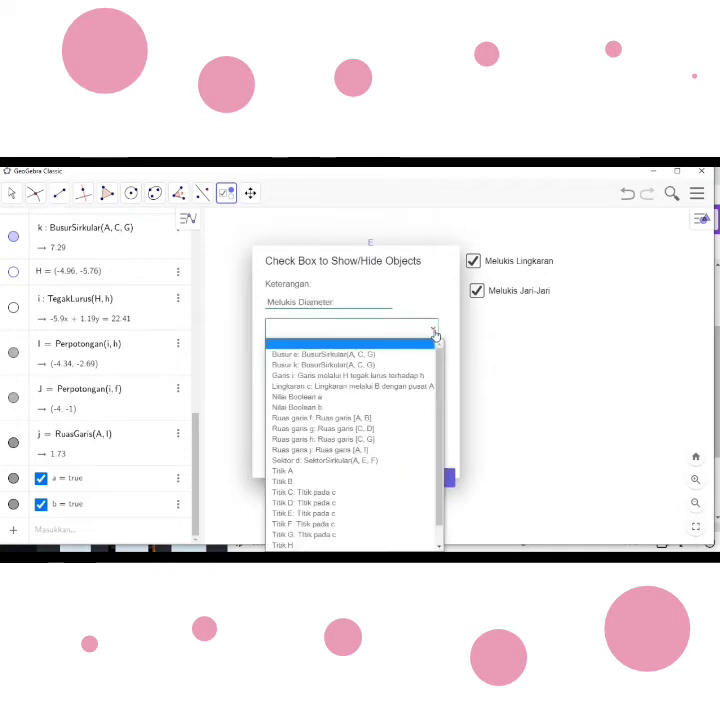
click(372, 430)
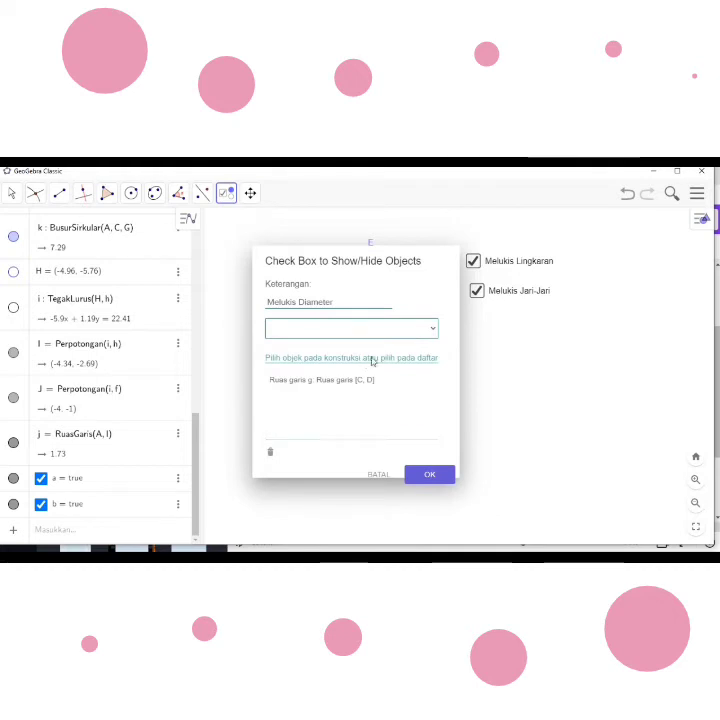
click(431, 329)
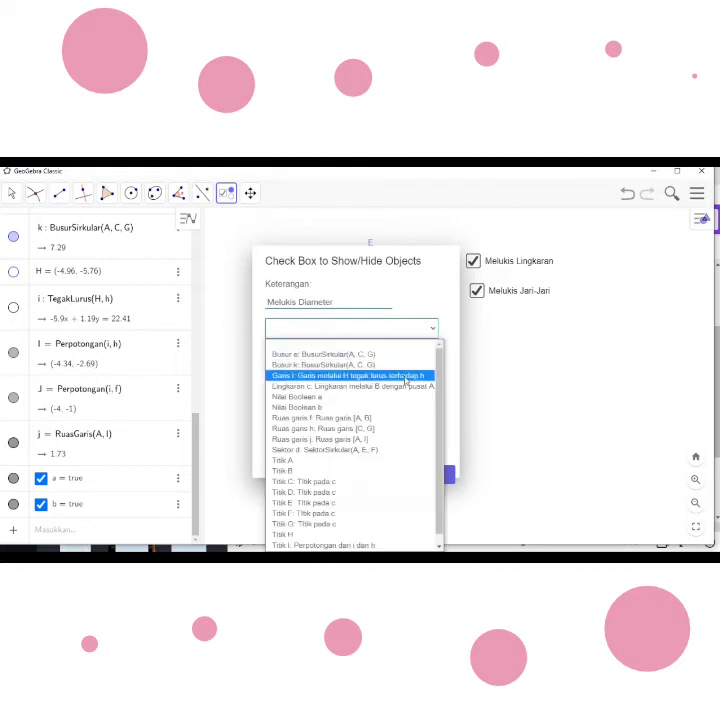
click(348, 482)
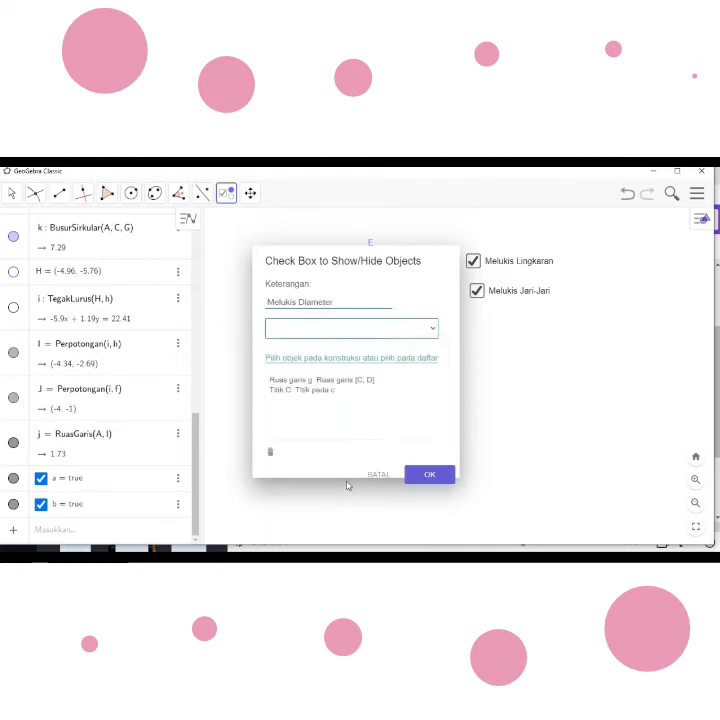
click(435, 331)
click(328, 489)
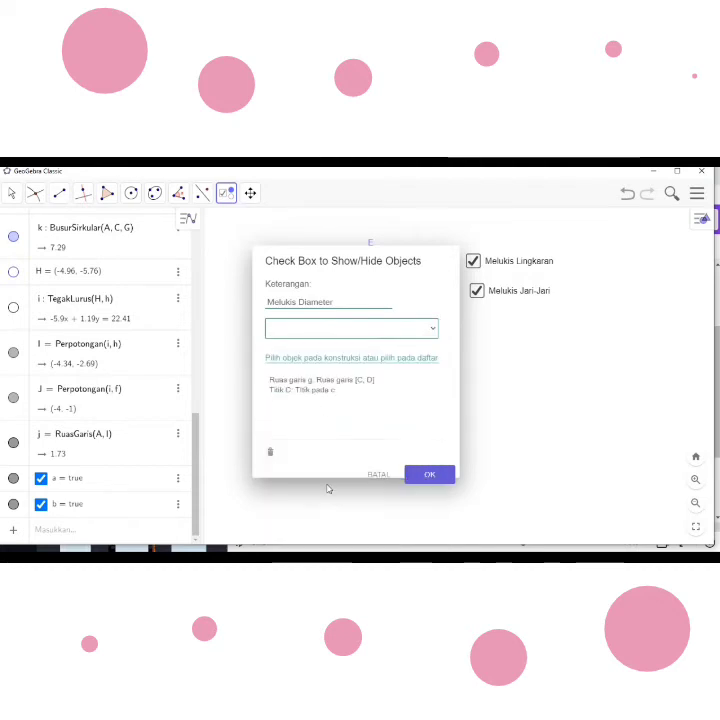
click(429, 475)
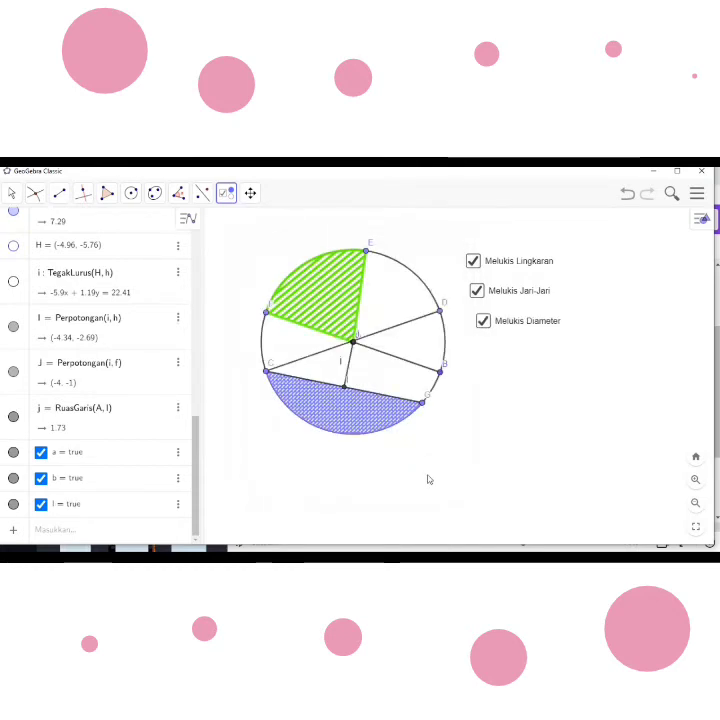
- Insert a show/hide objects checkbox below "Melukis Diameter" and caption it "Melukis Juring"
click(492, 360)
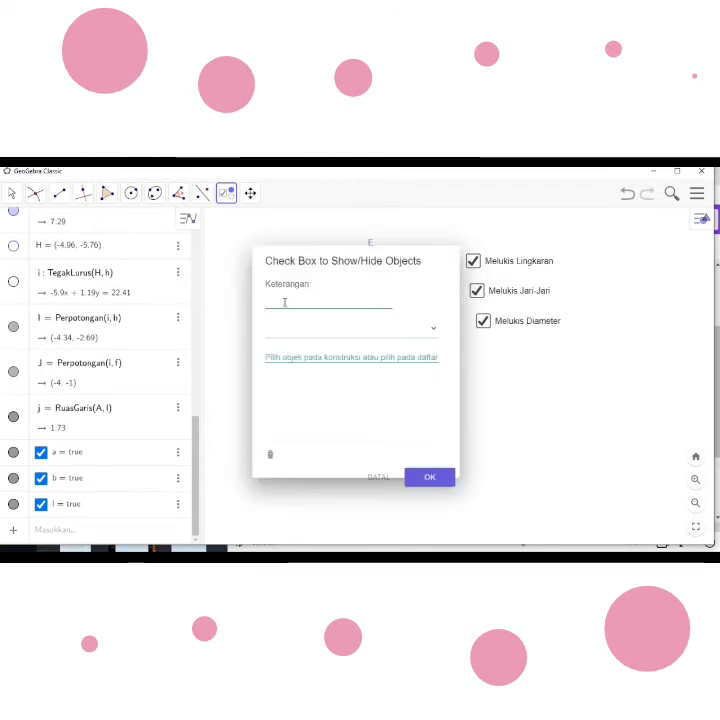
text(Melukis)
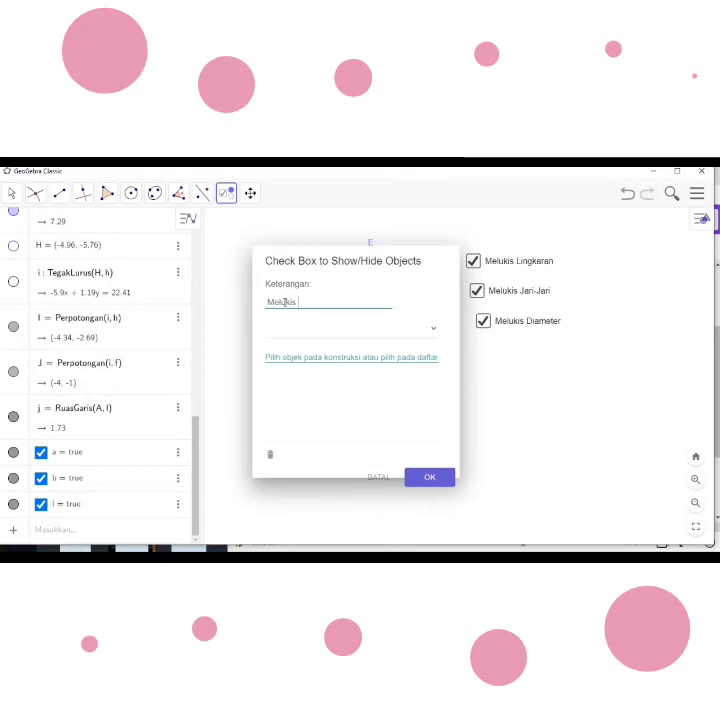
text( Juring)
- Create the "Melukis Juring" checkbox linked to sector d and points E and F, and move it directly under "Melukis Diameter"
click(433, 330)
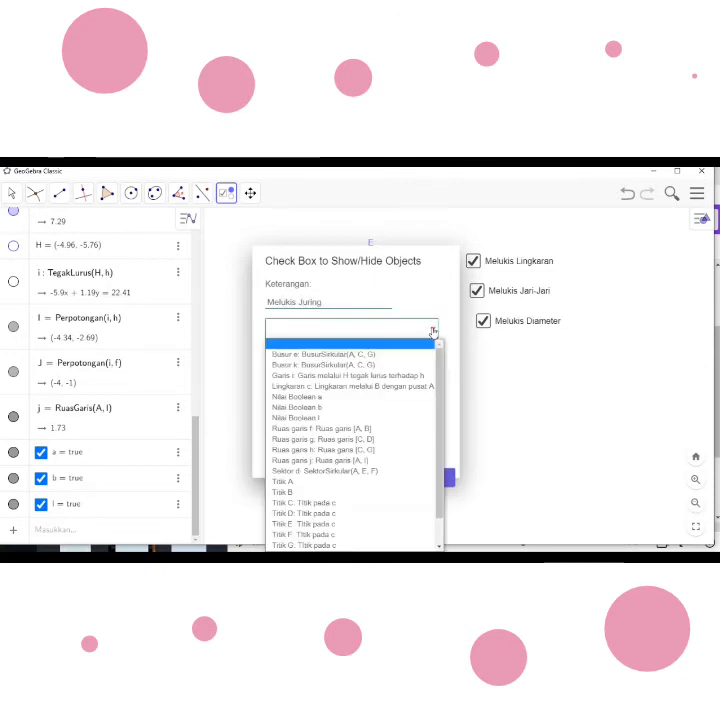
click(383, 471)
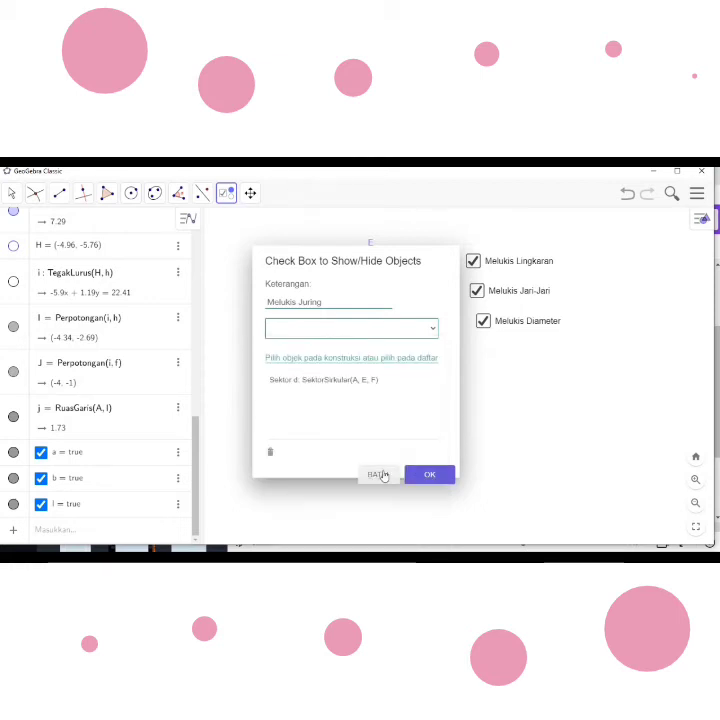
click(433, 330)
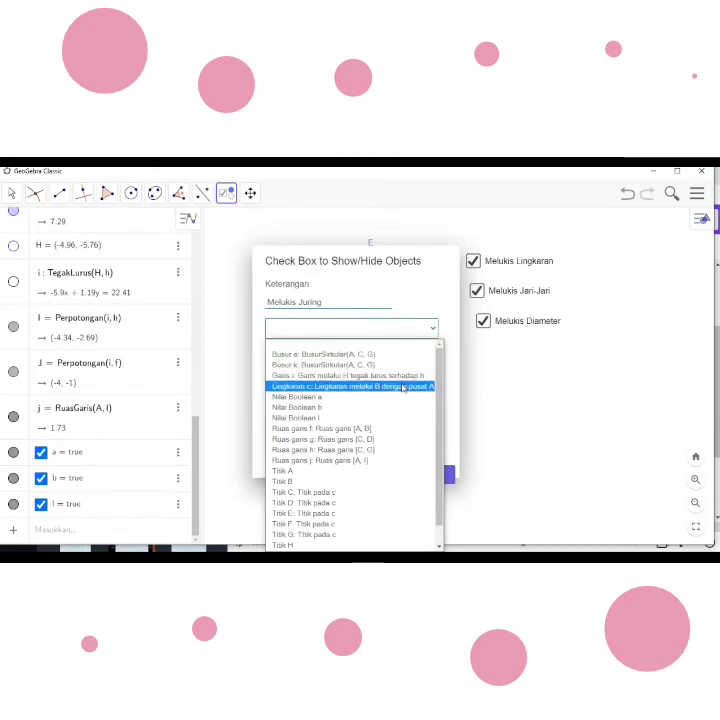
click(343, 517)
click(434, 328)
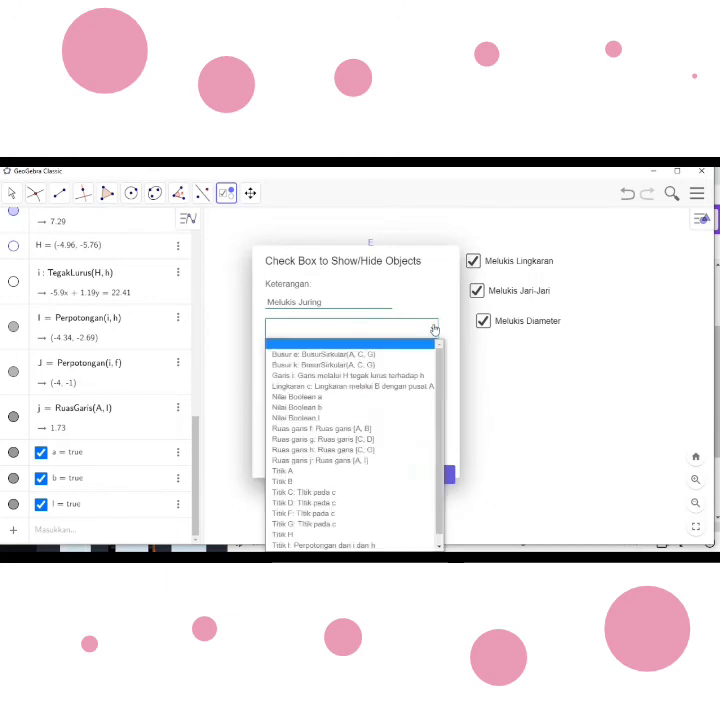
click(335, 514)
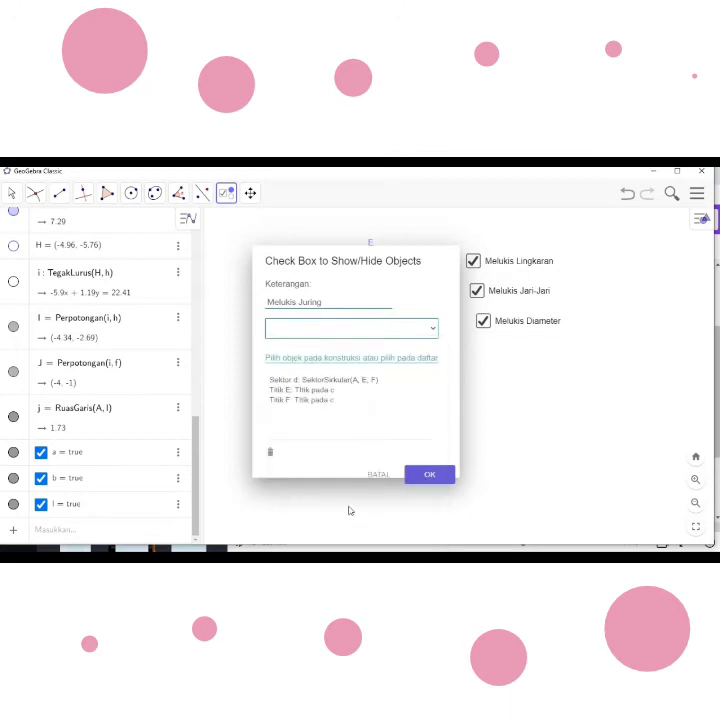
click(429, 476)
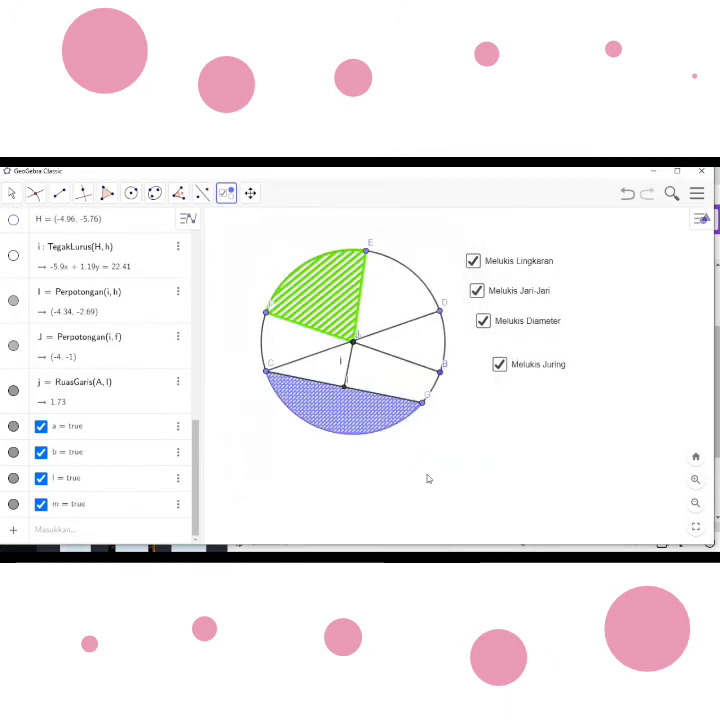
drag(527, 371, 509, 357)
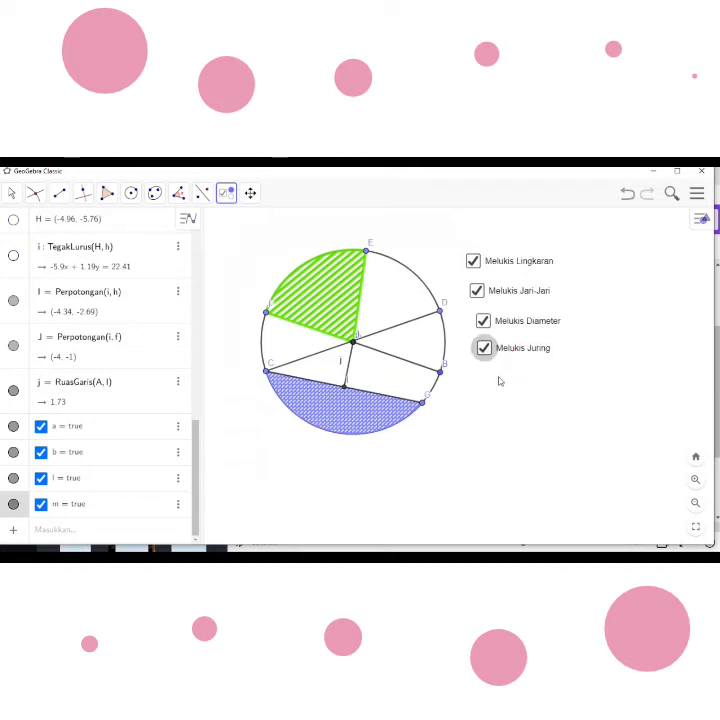
- Insert a new show/hide objects checkbox below "Melukis Juring"
click(502, 383)
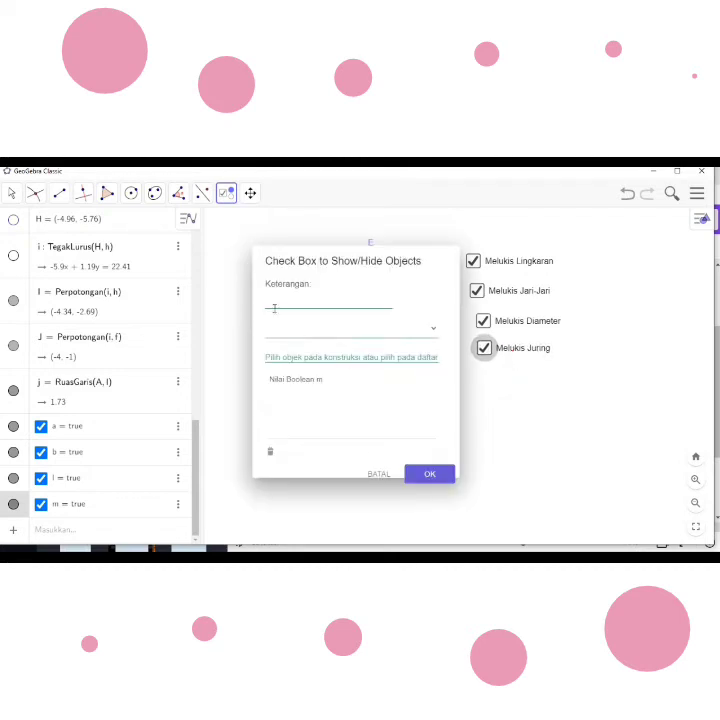
text(Ket)
text(era)
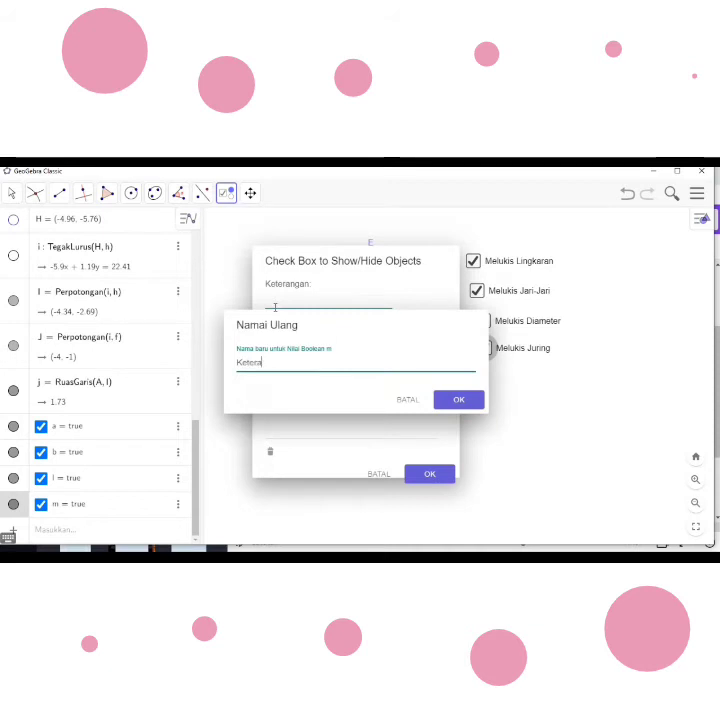
text(ngan Melukis Busu)
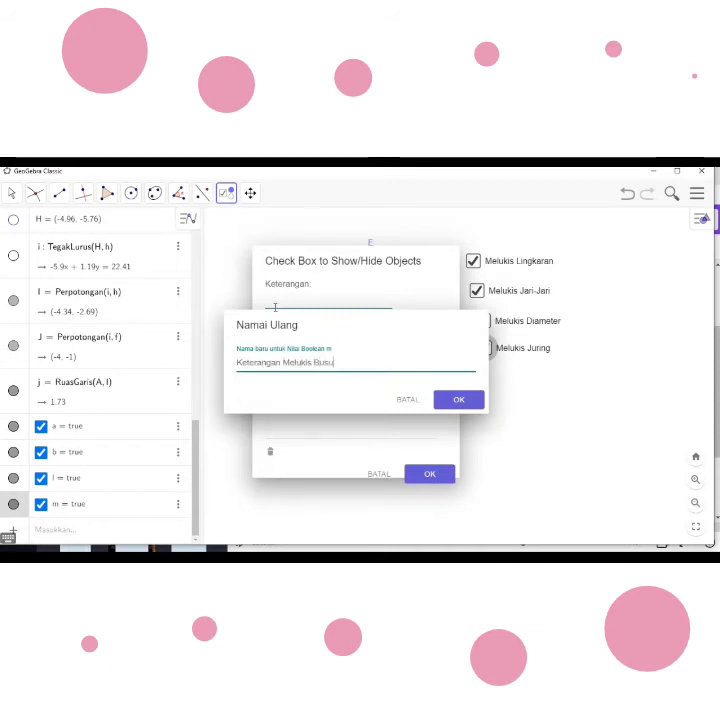
text(r)
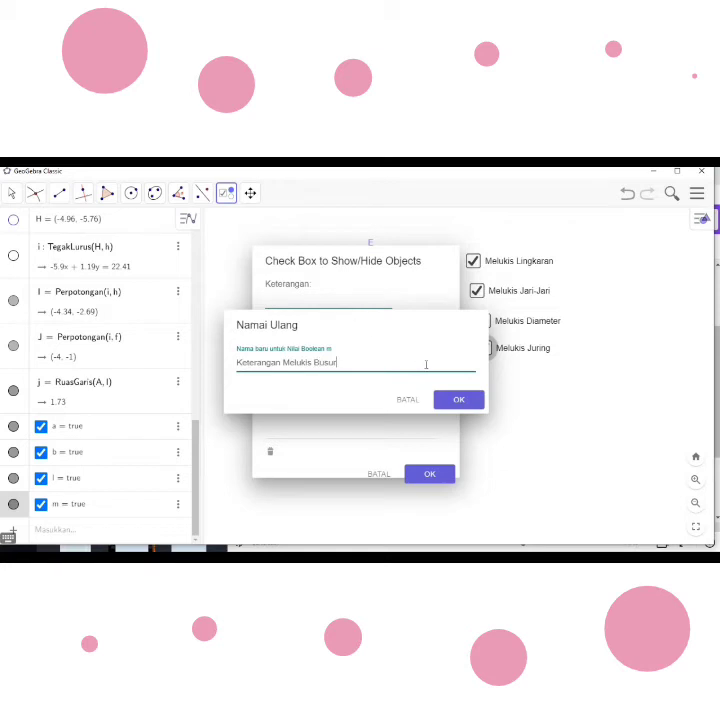
click(408, 400)
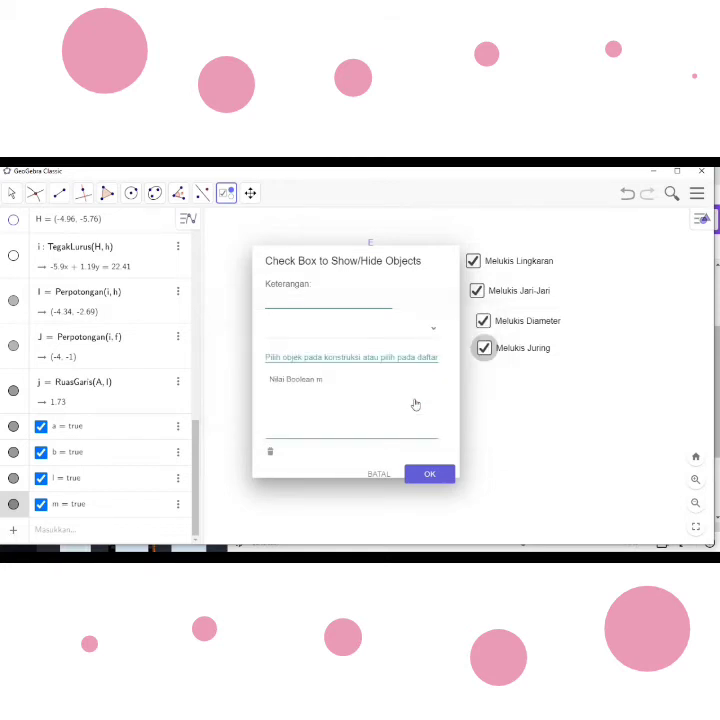
- Caption the new show/hide checkbox "Melukis Busur"
click(306, 299)
text(Meluki)
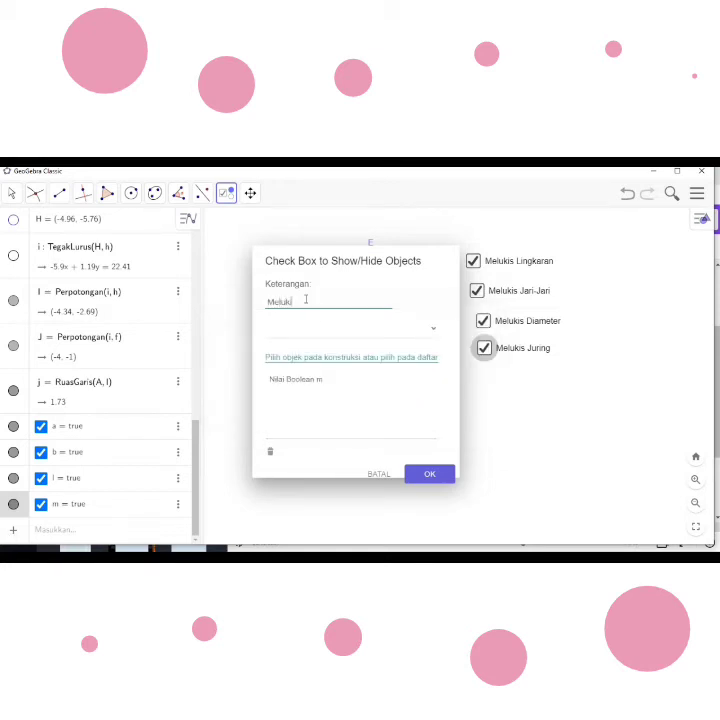
text(s Busur)
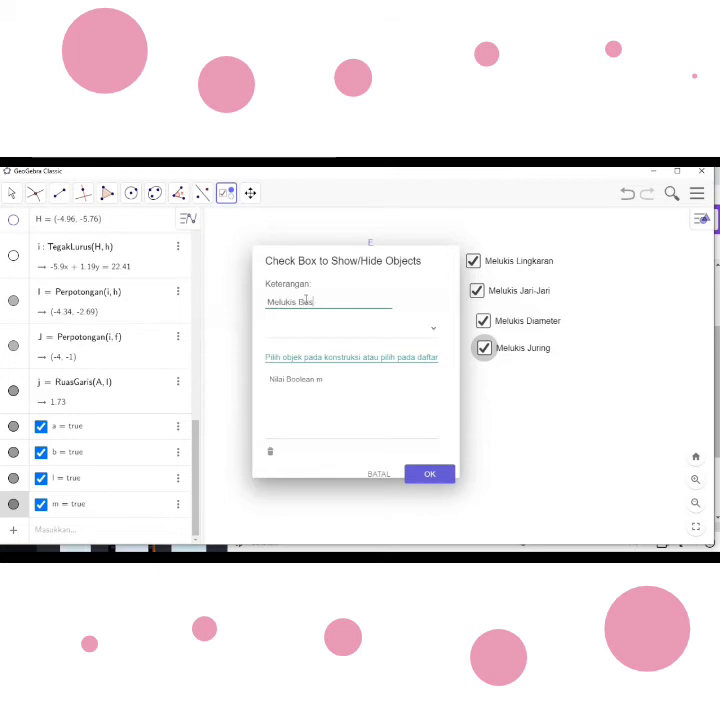
- Create the "Melukis Busur" checkbox linked to arc e and points C and G, and move it directly under "Melukis Juring"
click(430, 333)
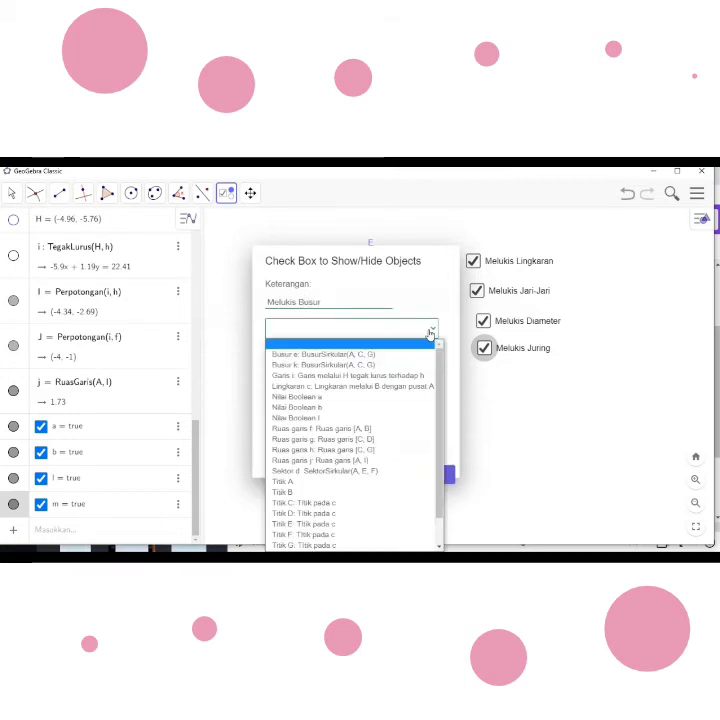
click(362, 355)
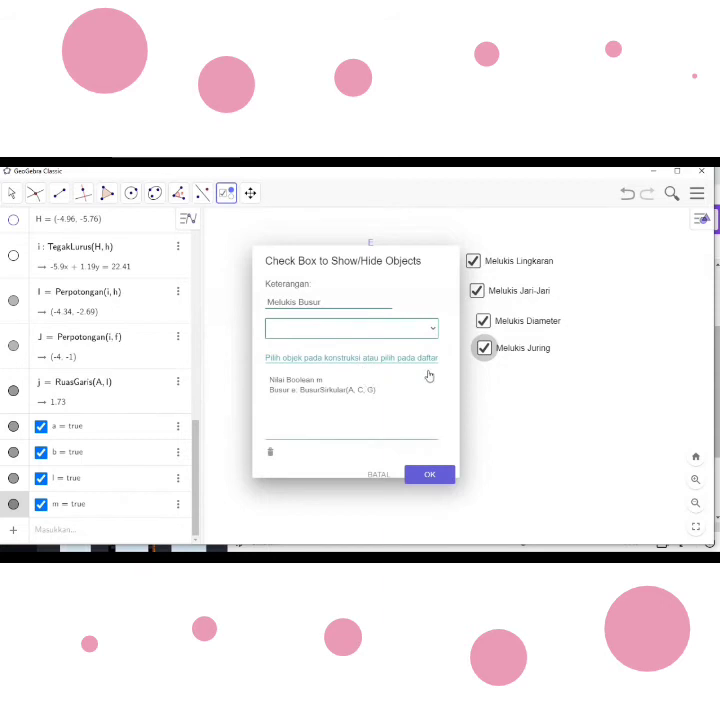
click(433, 330)
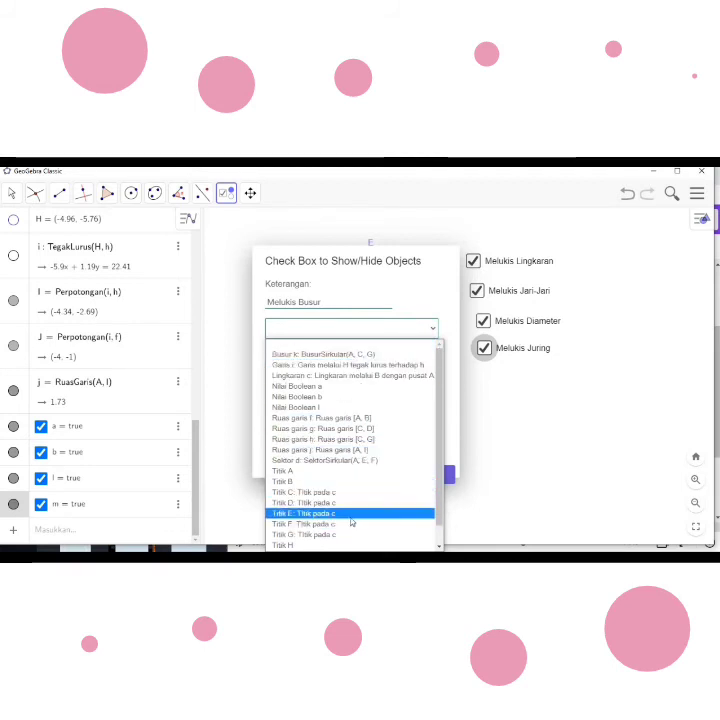
click(336, 492)
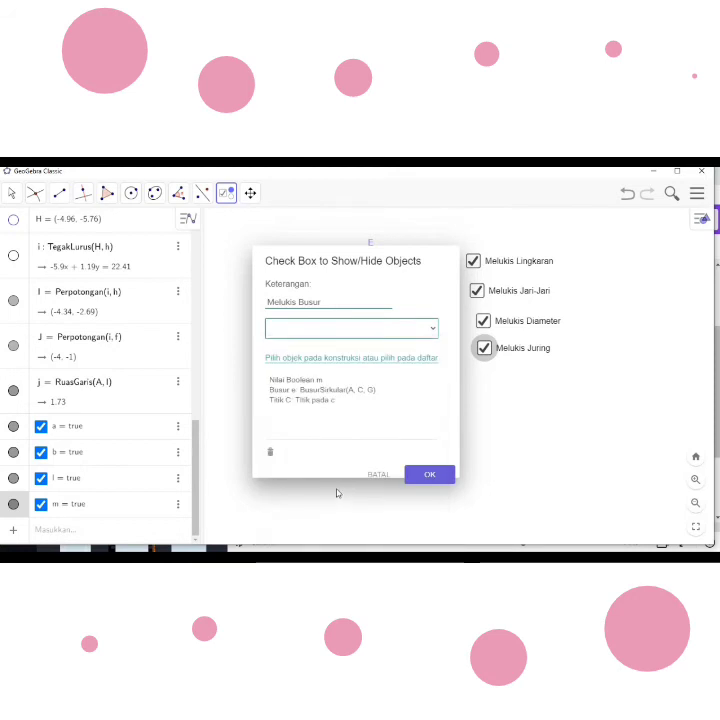
click(433, 330)
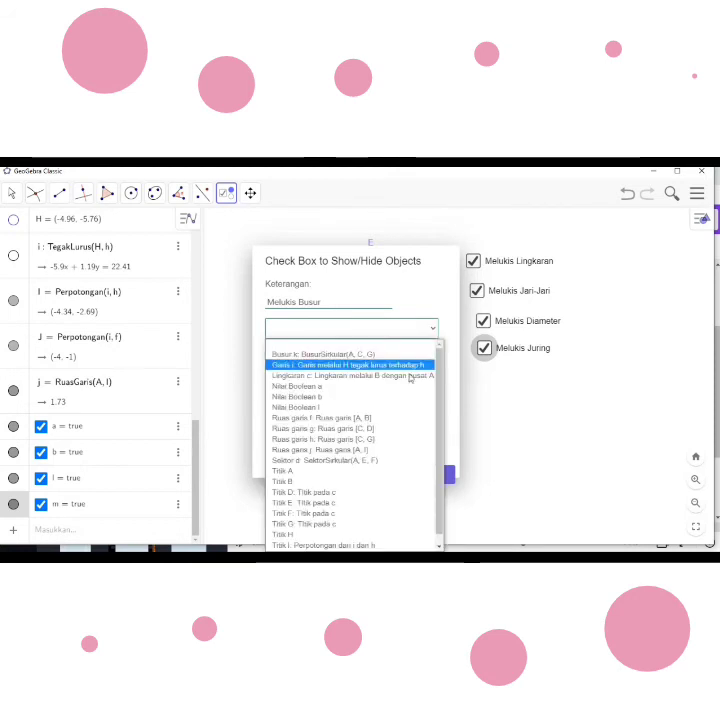
click(361, 524)
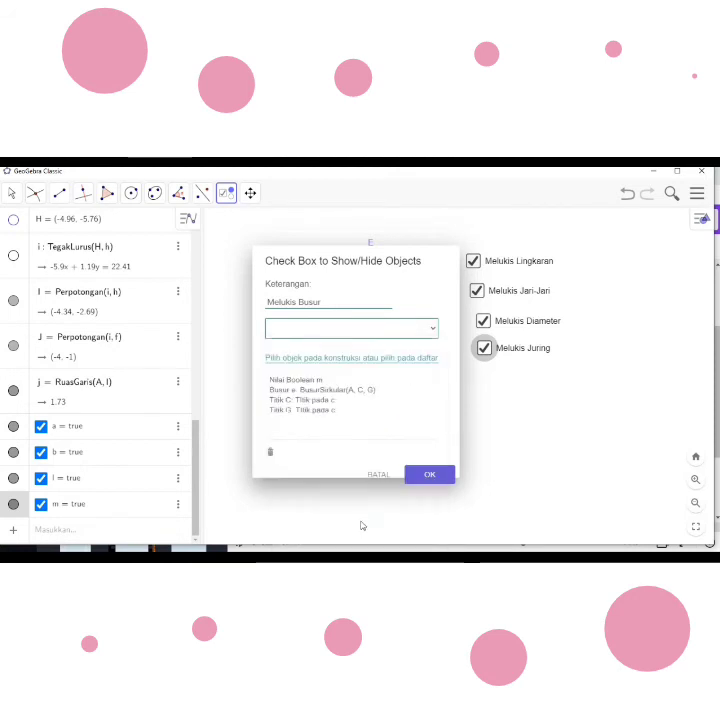
click(430, 475)
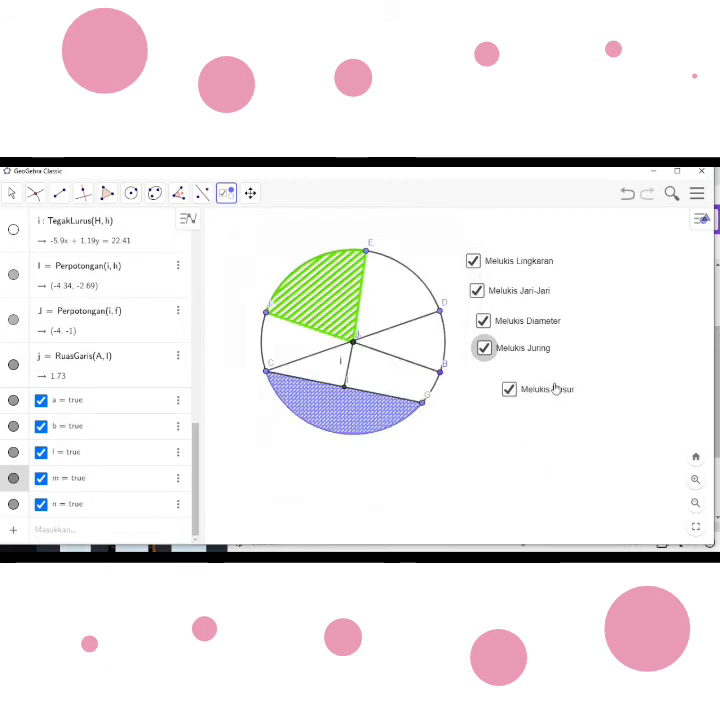
drag(552, 395, 530, 381)
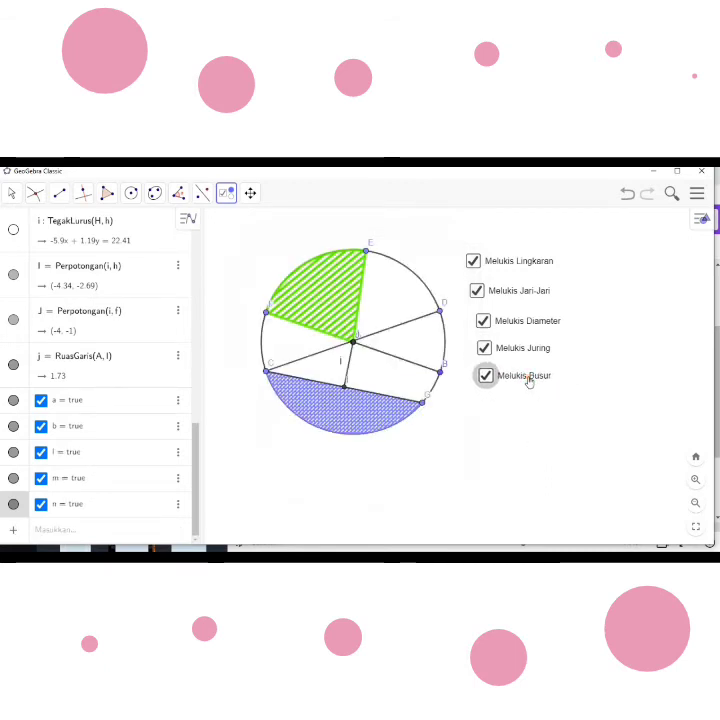
- Insert a show/hide objects checkbox below "Melukis Busur" and caption it "Melukis Tali Busur"
click(500, 418)
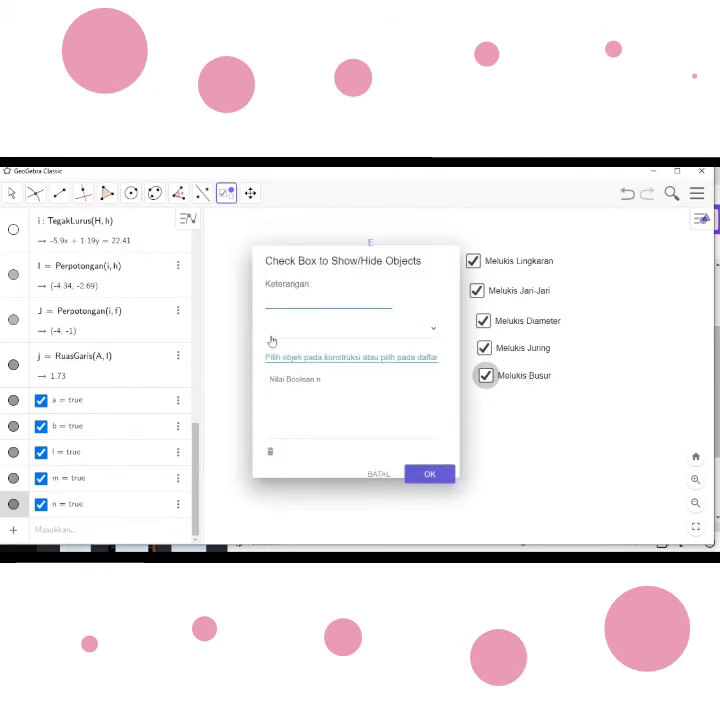
text(Melukis Ta)
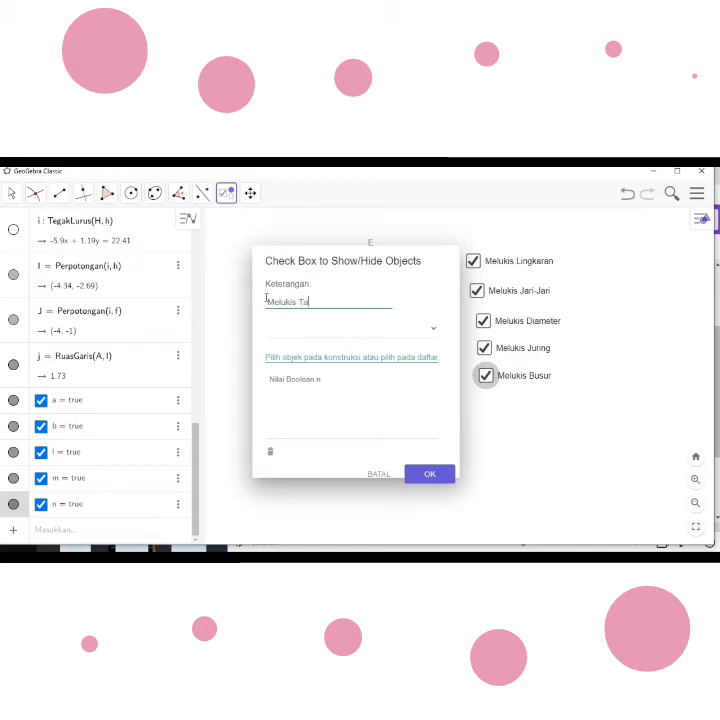
text(li Busur)
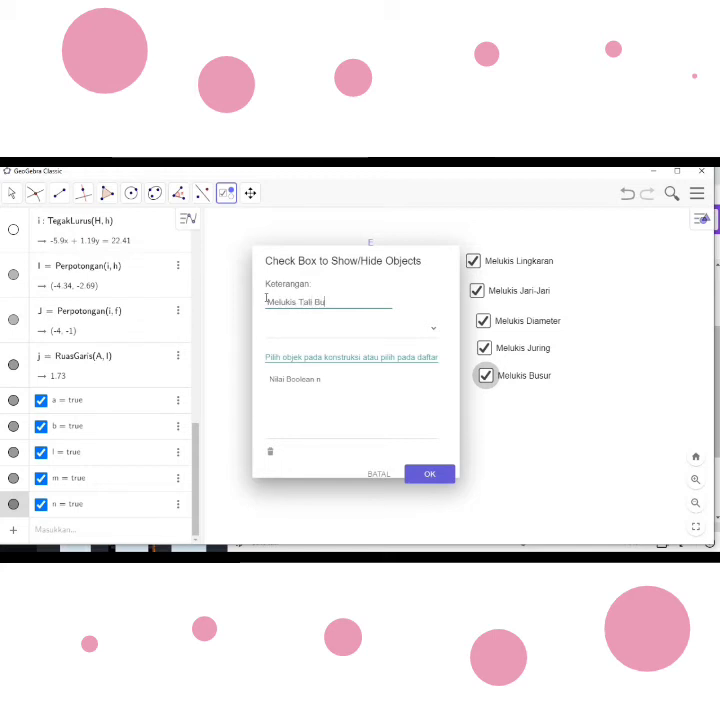
- Create the "Melukis Tali Busur" checkbox linked to chord segment h (C to G), and move it directly under "Melukis Busur"
click(434, 330)
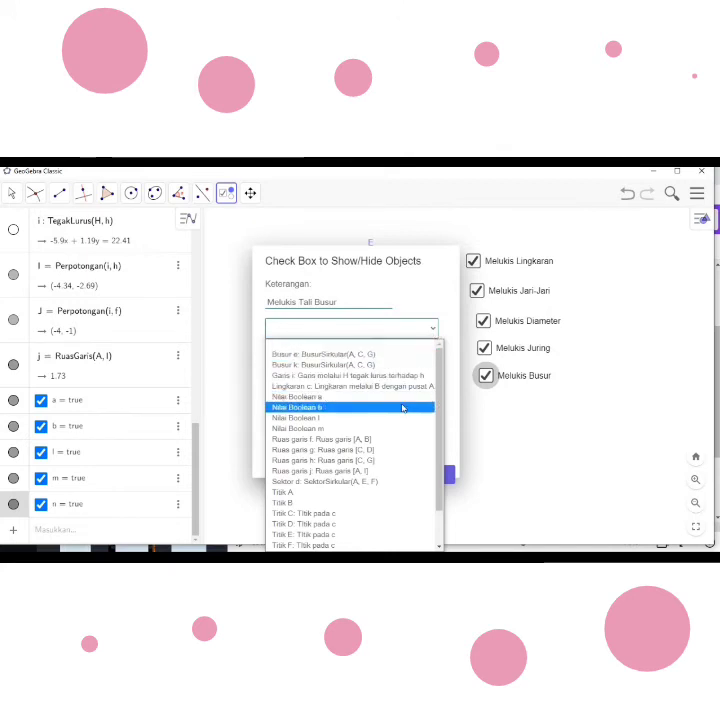
click(372, 461)
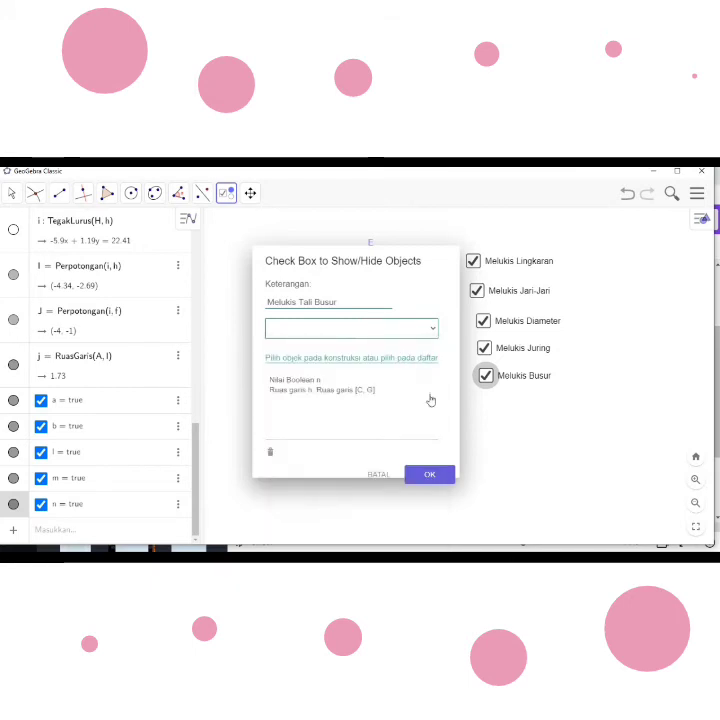
click(430, 476)
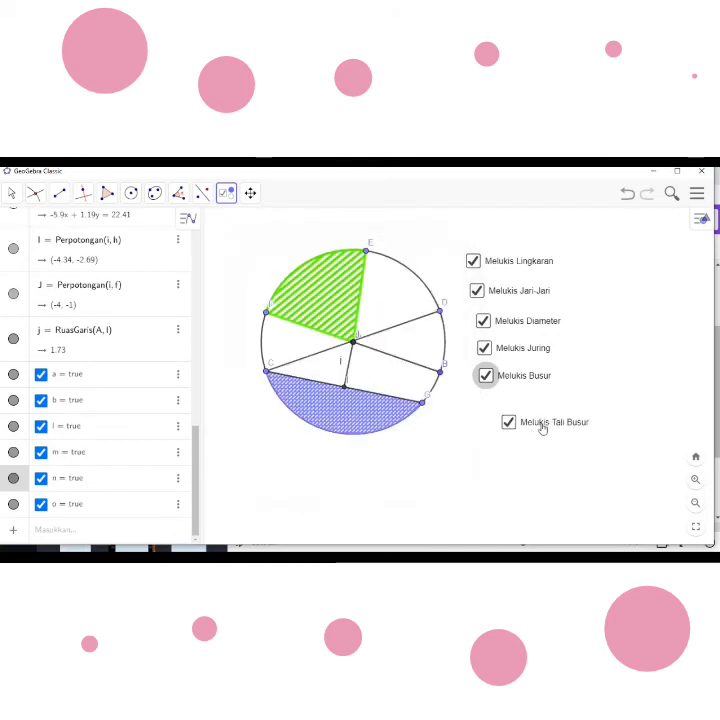
drag(541, 427, 516, 403)
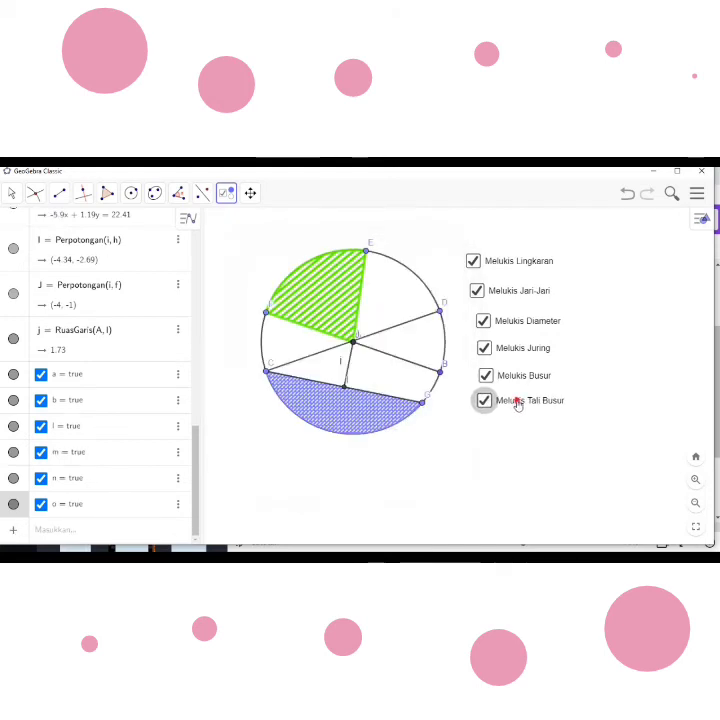
- Hide the label of the "Melukis Tali Busur" checkbox and the label of segment j (A to I)
right_click(342, 366)
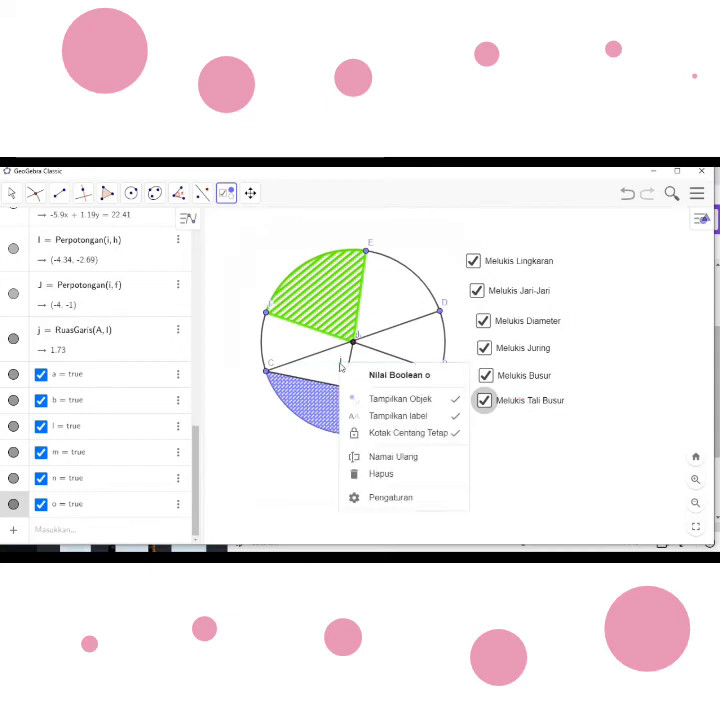
click(395, 418)
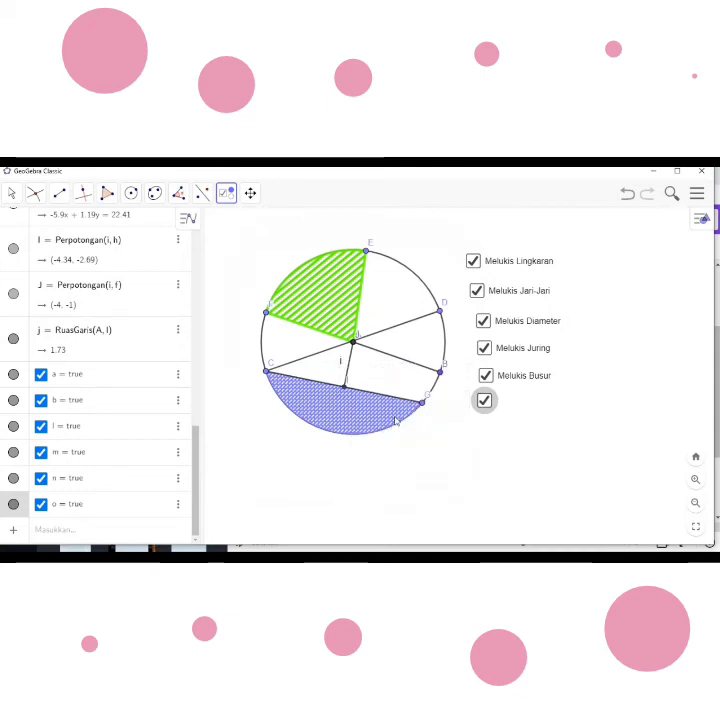
right_click(349, 368)
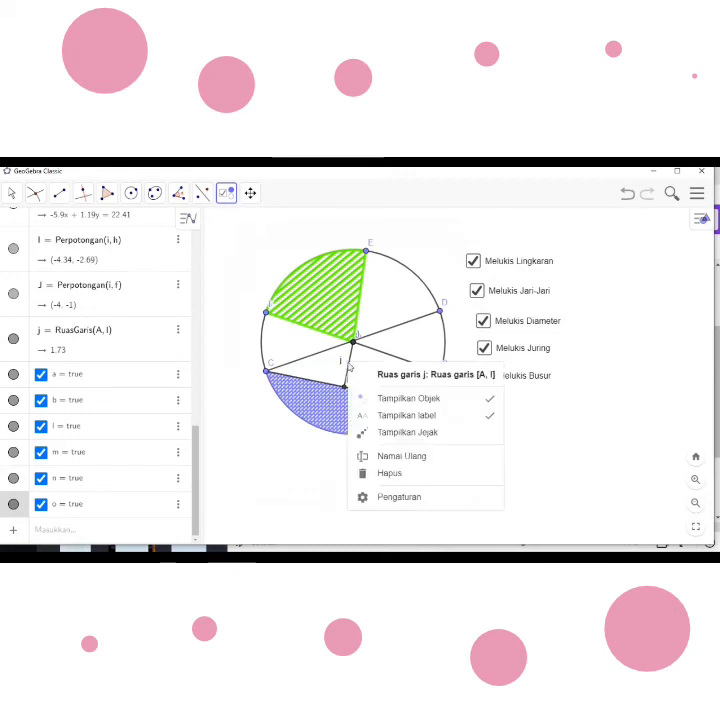
click(410, 416)
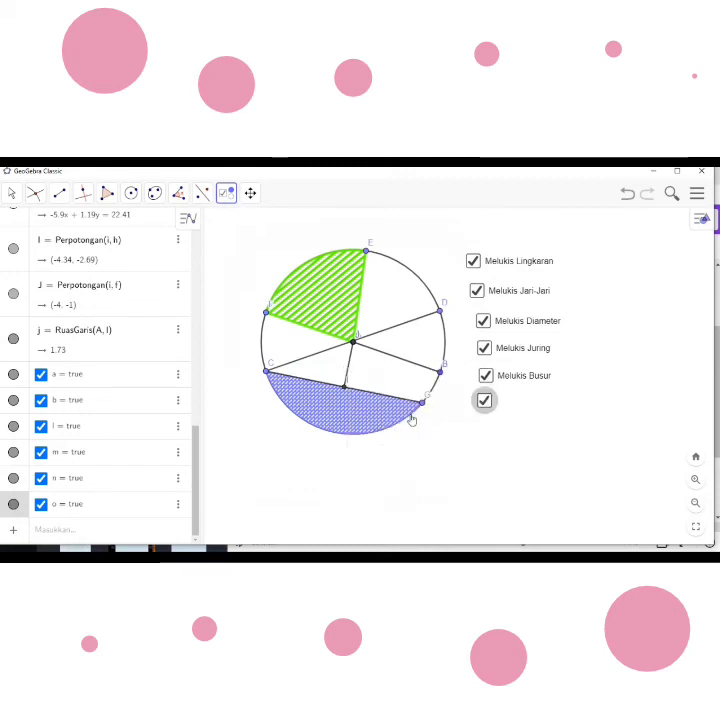
- Insert another show/hide objects checkbox below the uncaptioned one and caption it "Melukis Tali Busur"
right_click(455, 431)
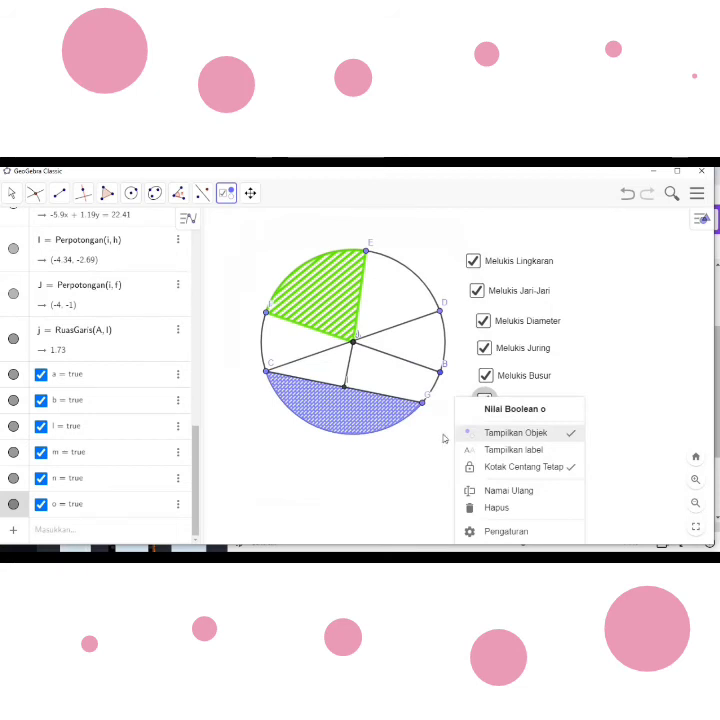
click(443, 437)
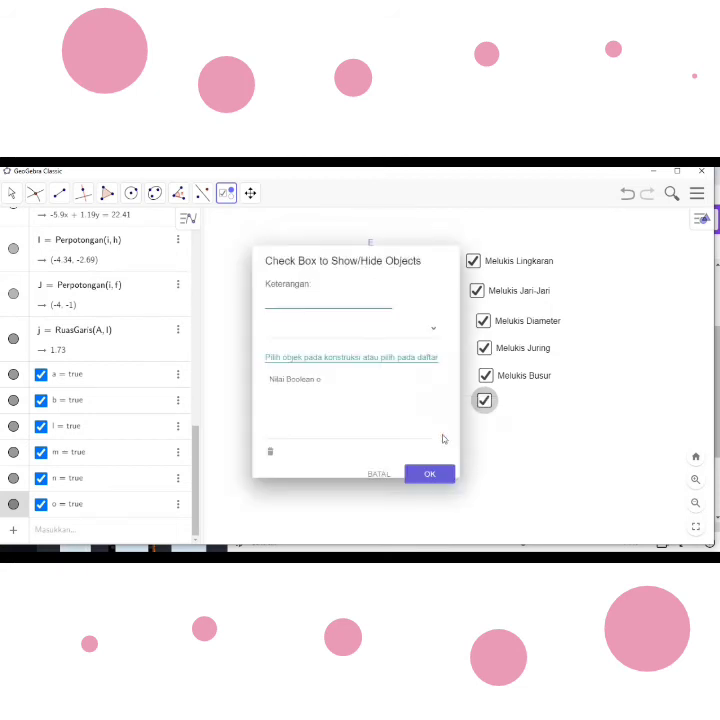
click(272, 298)
text(Mel)
text(eki)
key(BackSpace)
key(BackSpace)
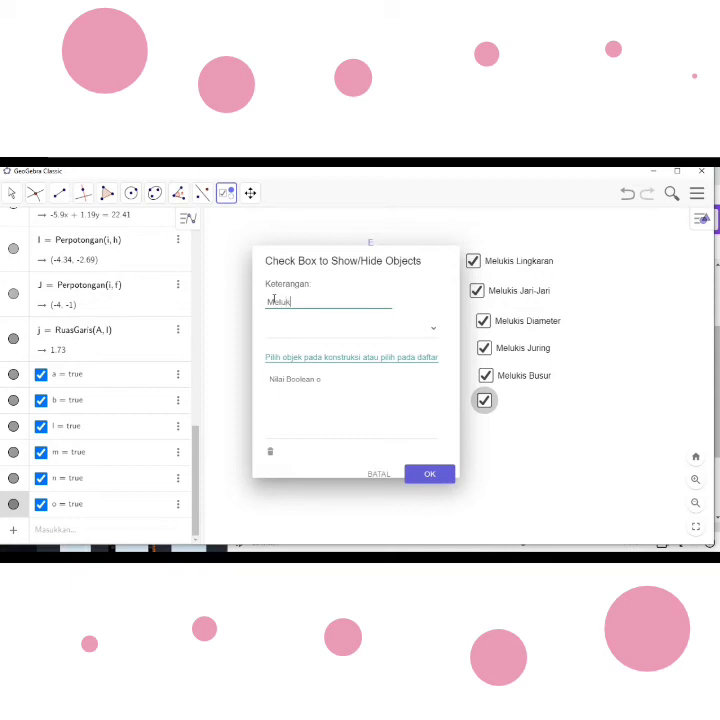
text(kis Tali Busur)
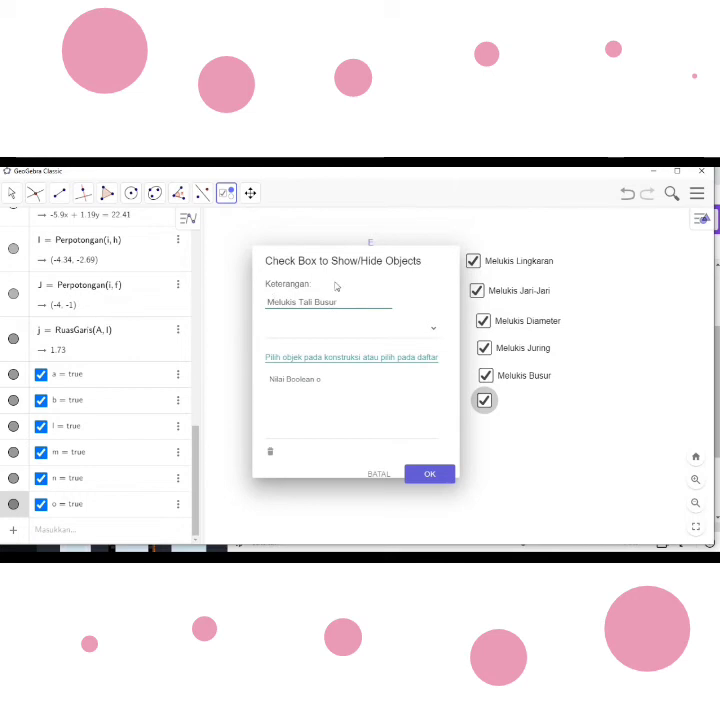
- Link the "Melukis Tali Busur" checkbox to chord segment h (C to G), point C and point G, and create it
click(431, 331)
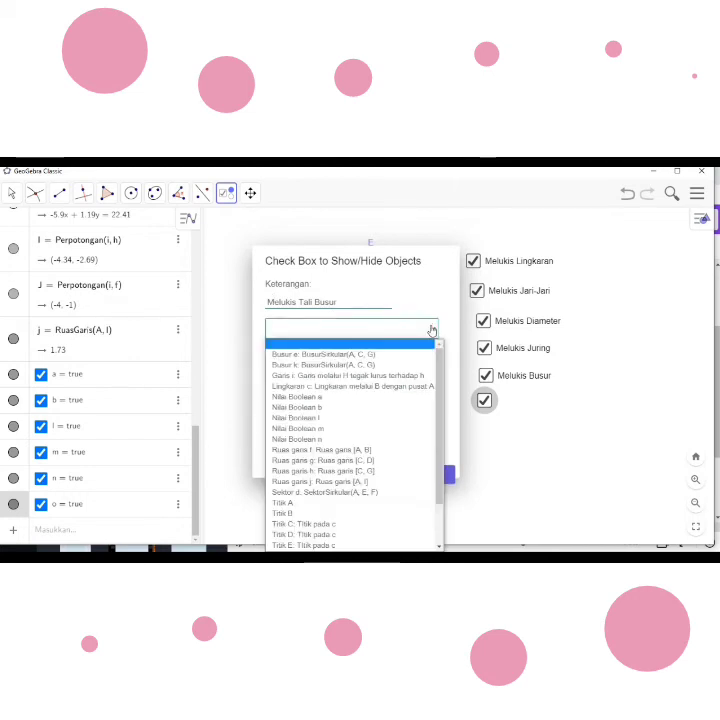
click(385, 471)
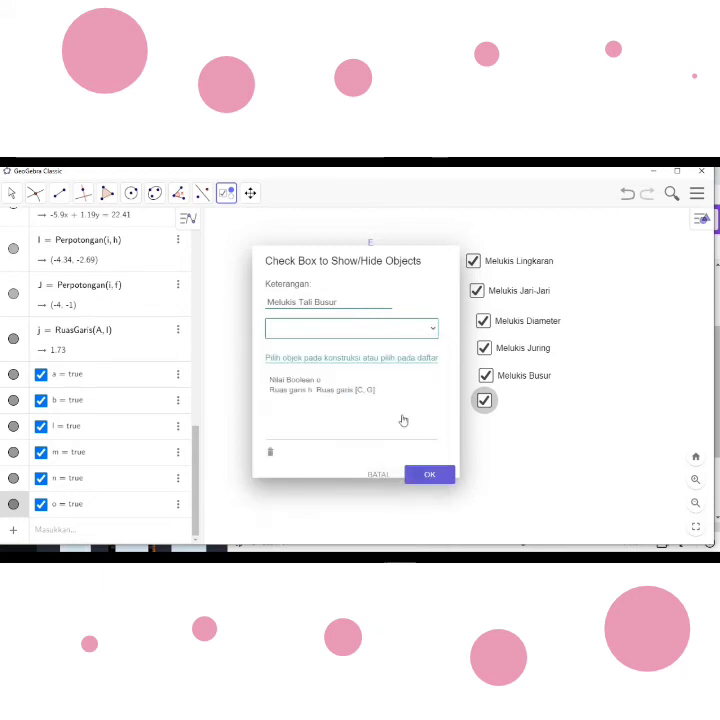
click(432, 331)
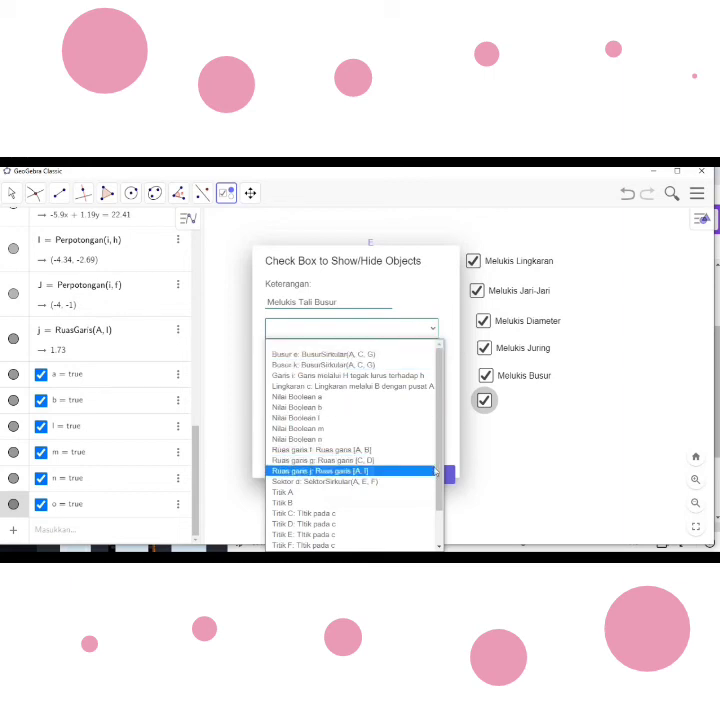
scroll(445, 500, down, 1)
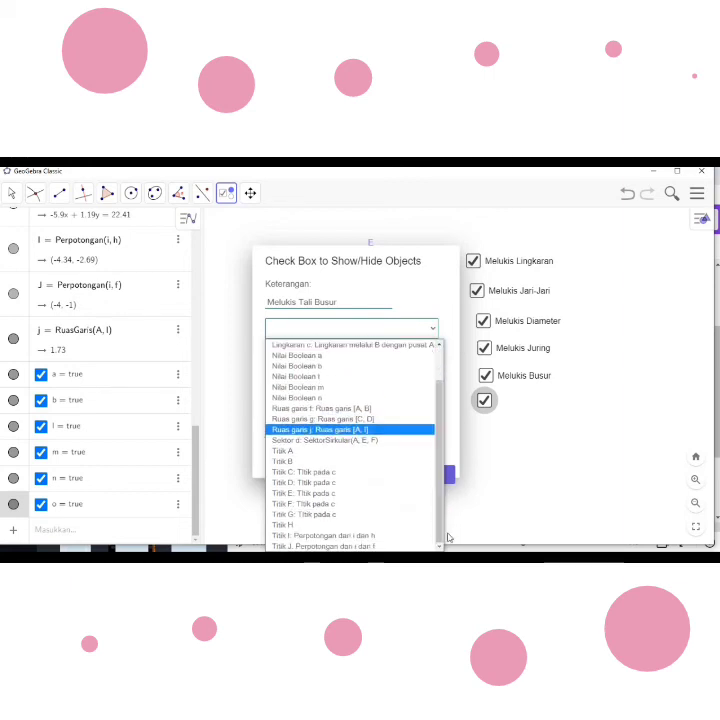
click(336, 472)
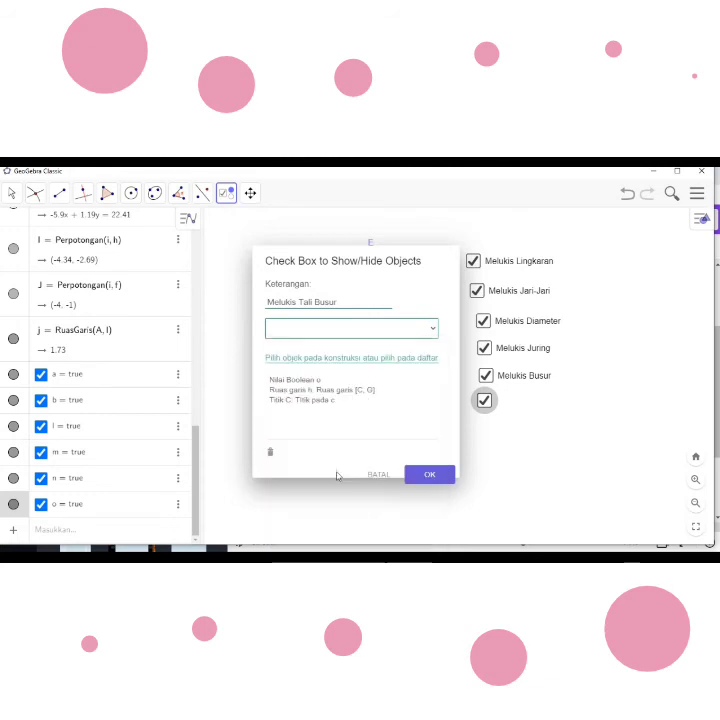
click(431, 329)
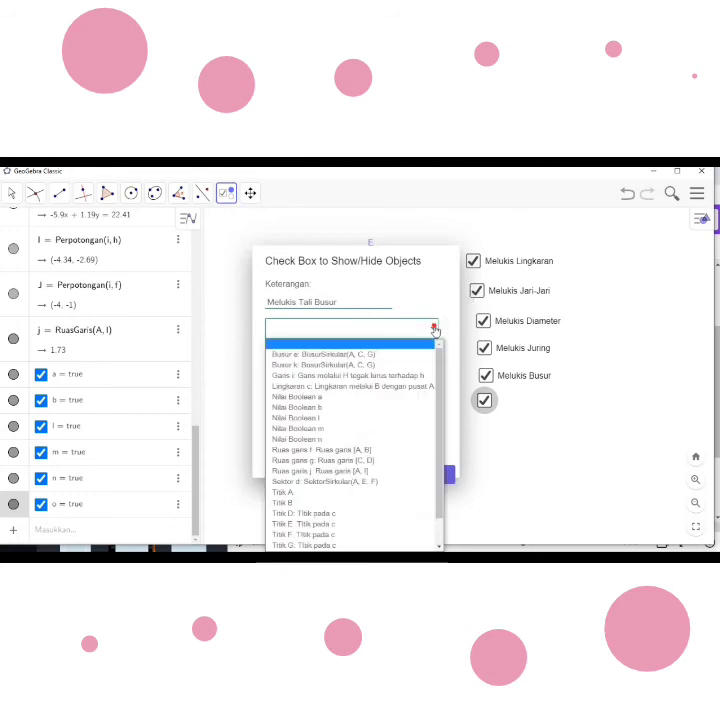
click(368, 545)
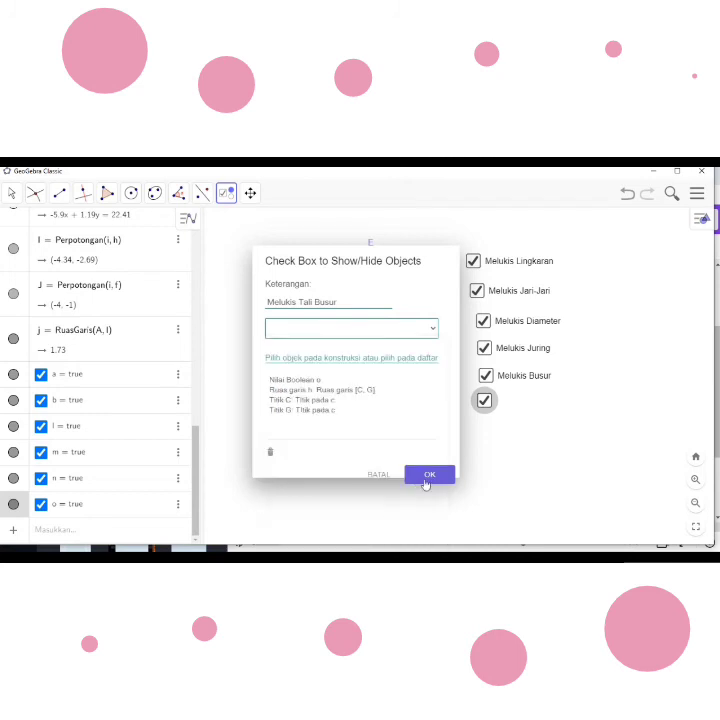
click(428, 479)
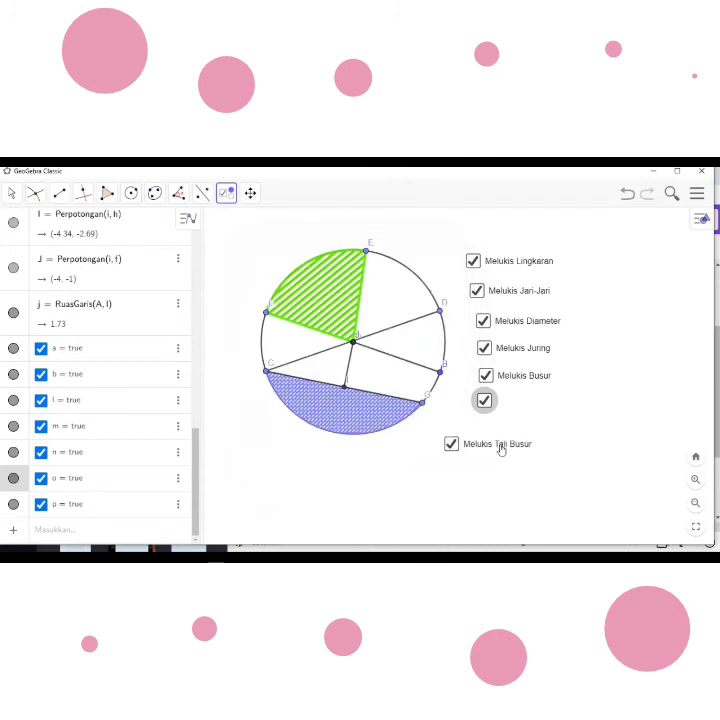
- Delete the uncaptioned checkbox and place the new "Melukis Tali Busur" checkbox directly under "Melukis Busur"
drag(493, 450, 559, 405)
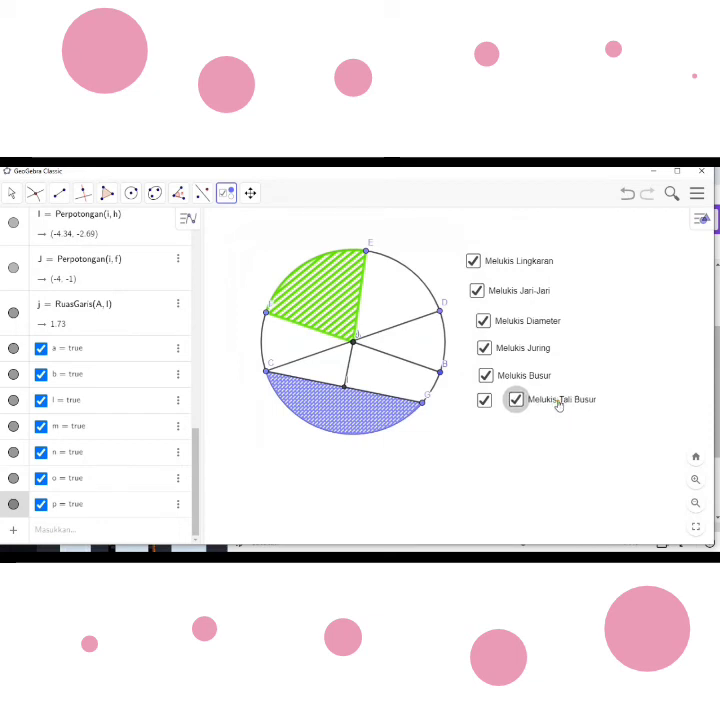
right_click(481, 401)
click(516, 492)
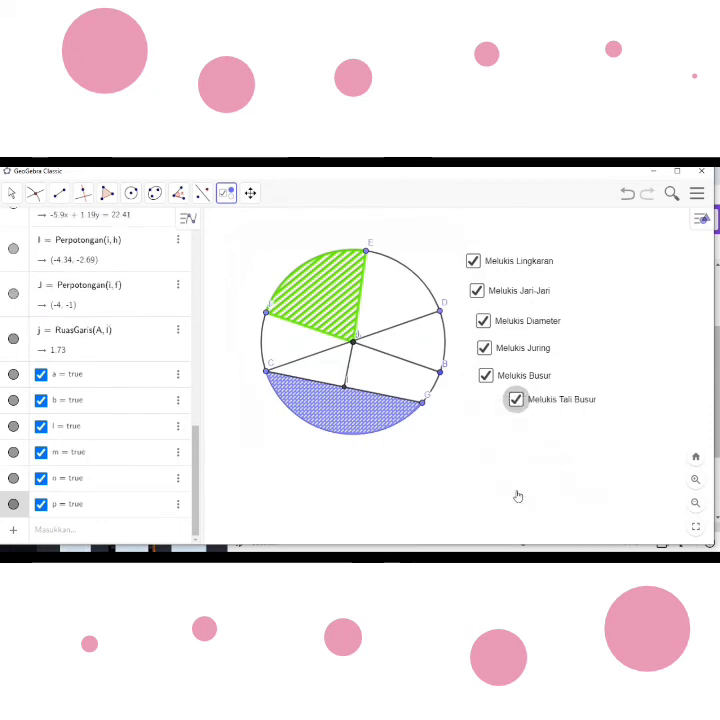
drag(550, 403, 519, 406)
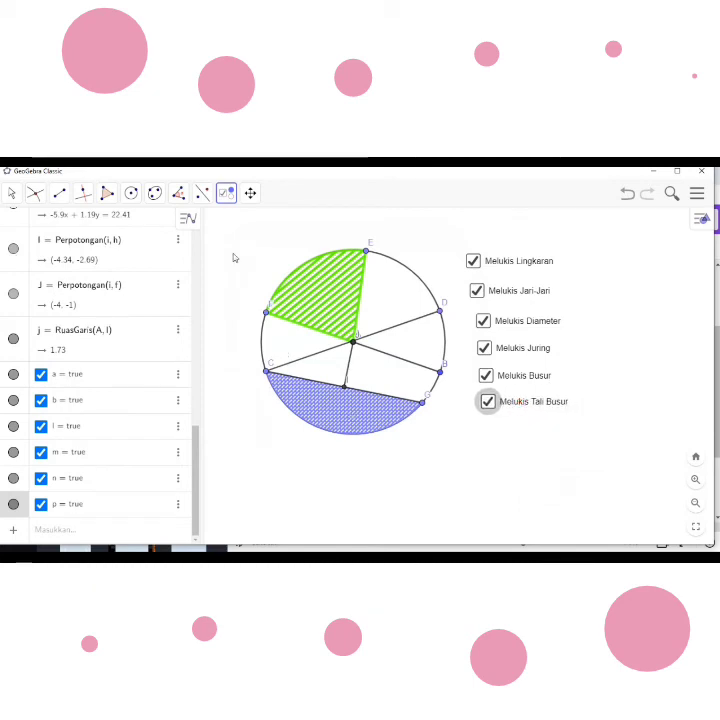
- Insert a show/hide objects checkbox below "Melukis Tali Busur" and caption it "Arsir Tembereng"
click(455, 420)
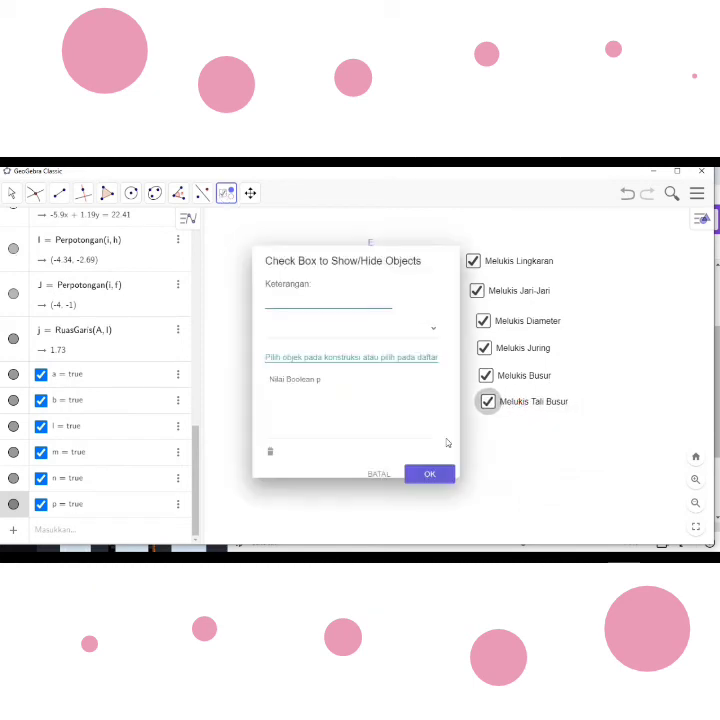
click(277, 302)
text(Ay)
text(sir Tembereng)
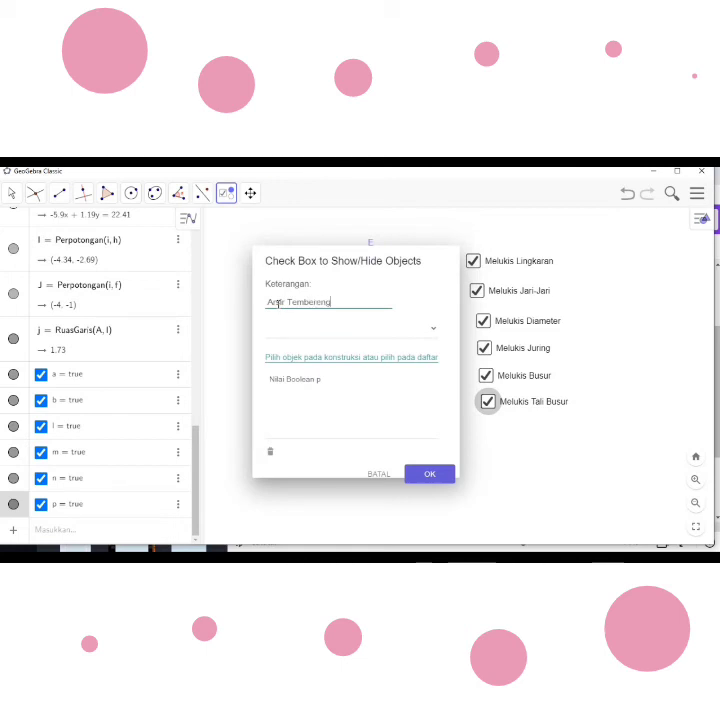
- Create the "Arsir Tembereng" checkbox linked to arc k, point C and point G, and move it directly under "Melukis Tali Busur"
click(432, 330)
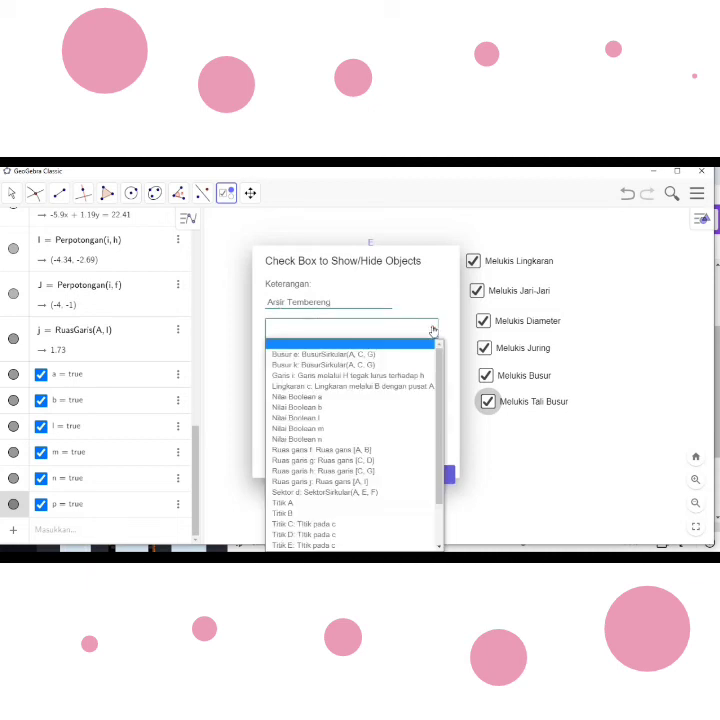
click(373, 366)
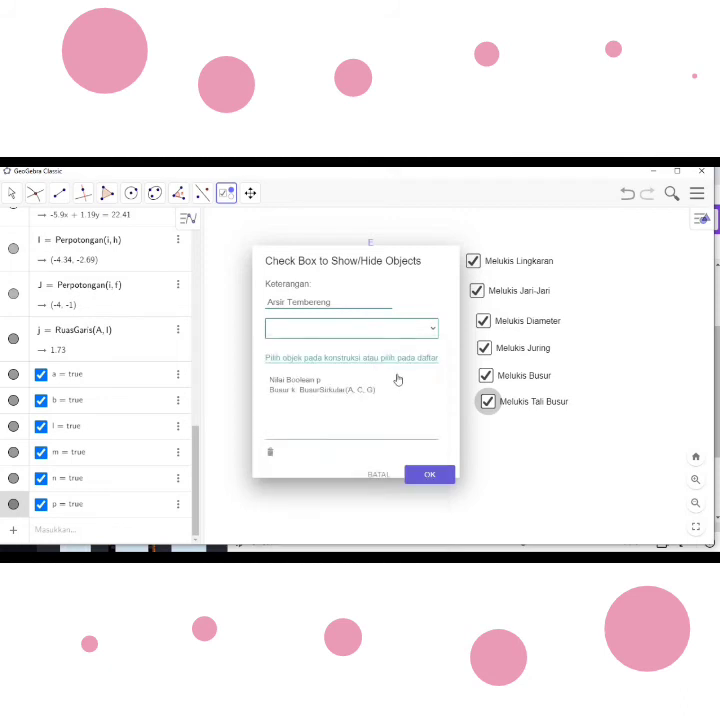
click(433, 328)
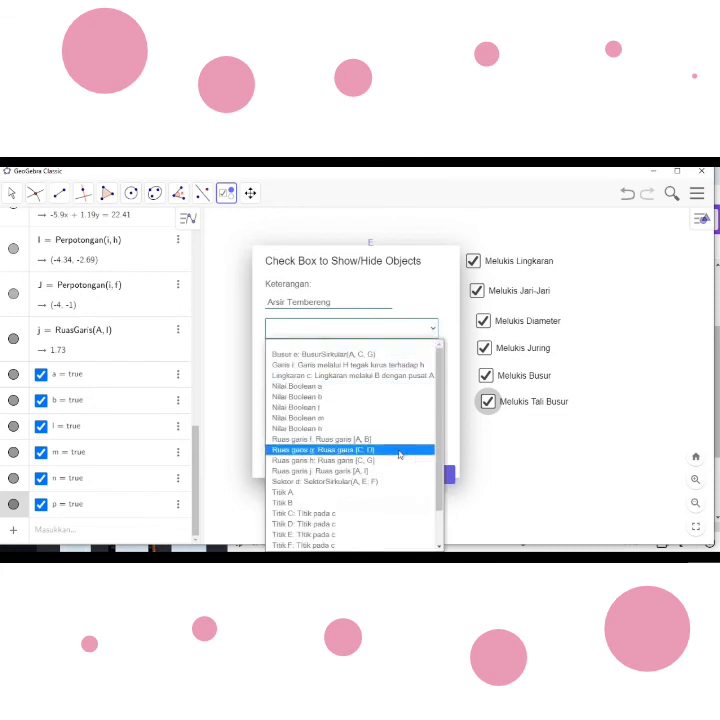
click(381, 514)
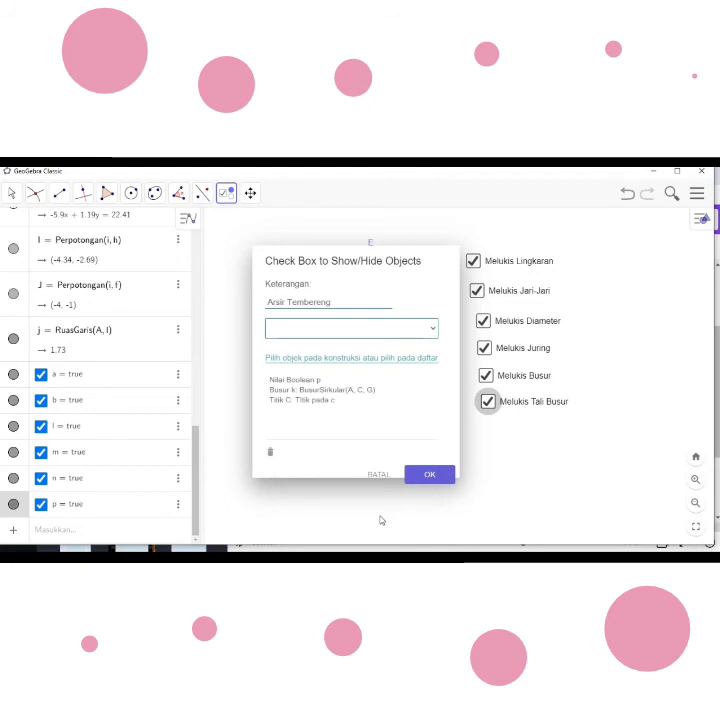
click(434, 331)
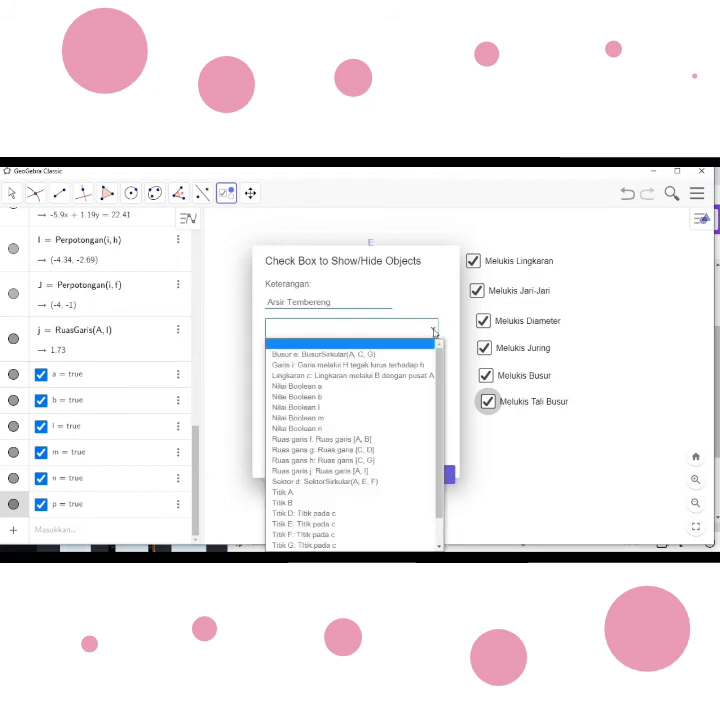
click(378, 546)
click(444, 479)
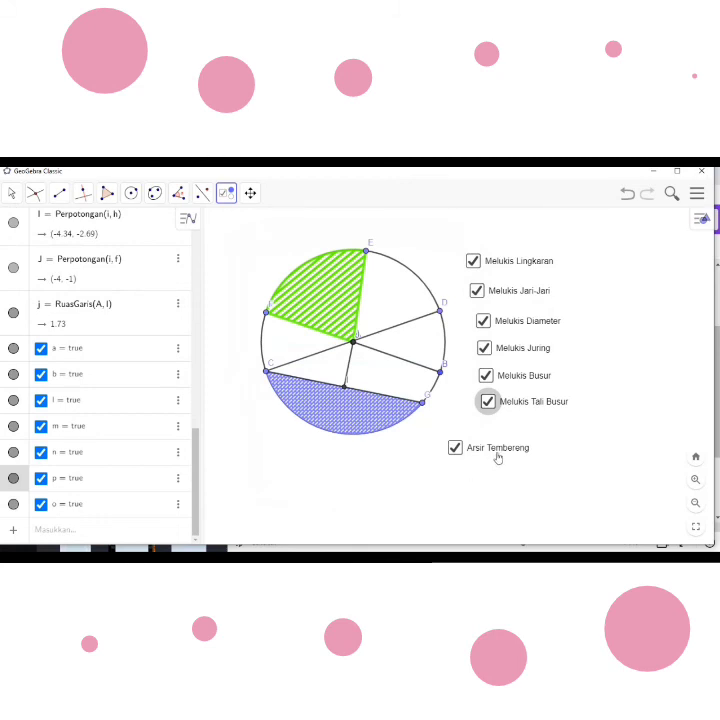
drag(494, 453, 530, 437)
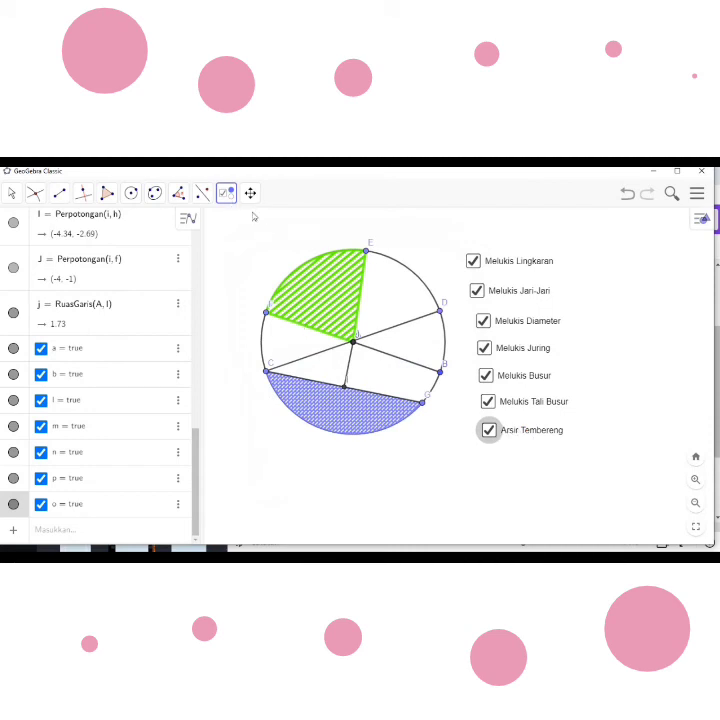
- Create a show/hide checkbox captioned "Melukis Apotema" linked to segment j (A to I), and move it directly under "Arsir Tembereng"
click(421, 462)
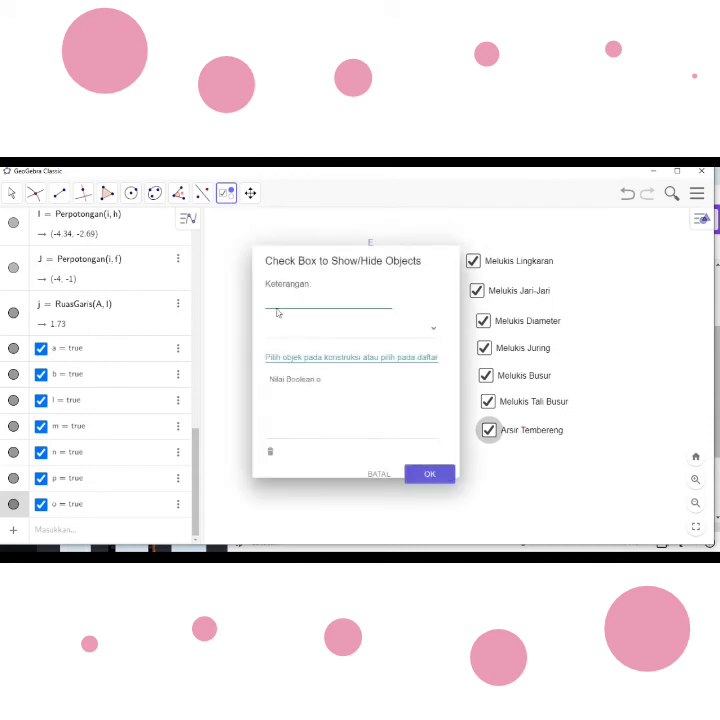
text(Melu)
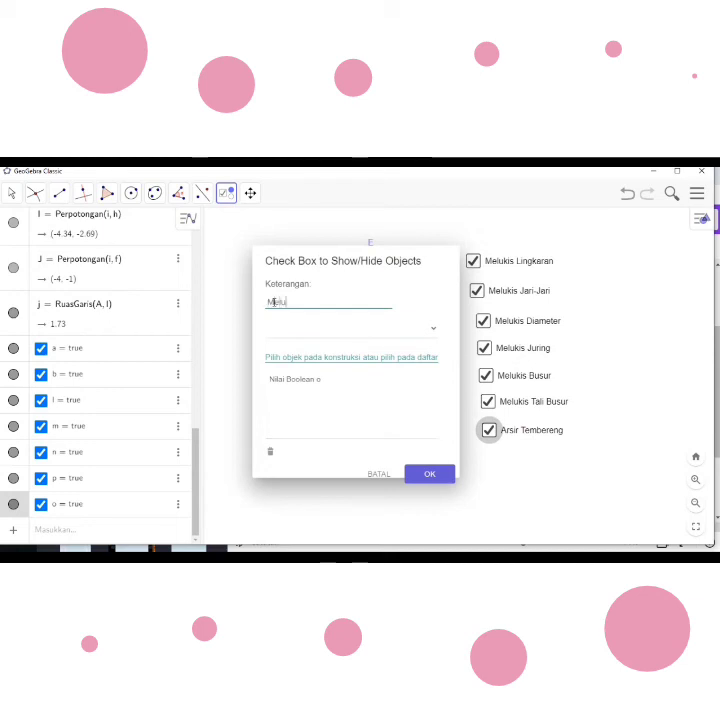
text(kis Apotema)
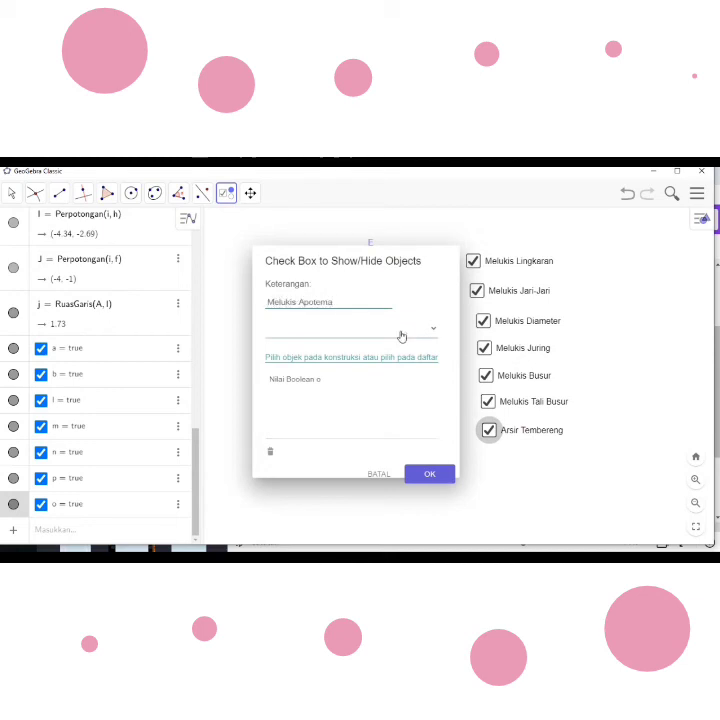
click(433, 330)
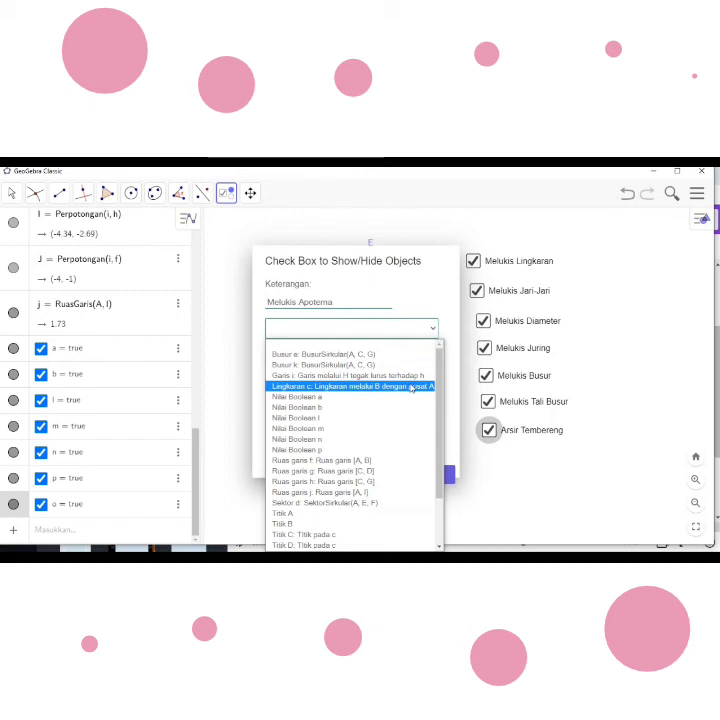
click(384, 496)
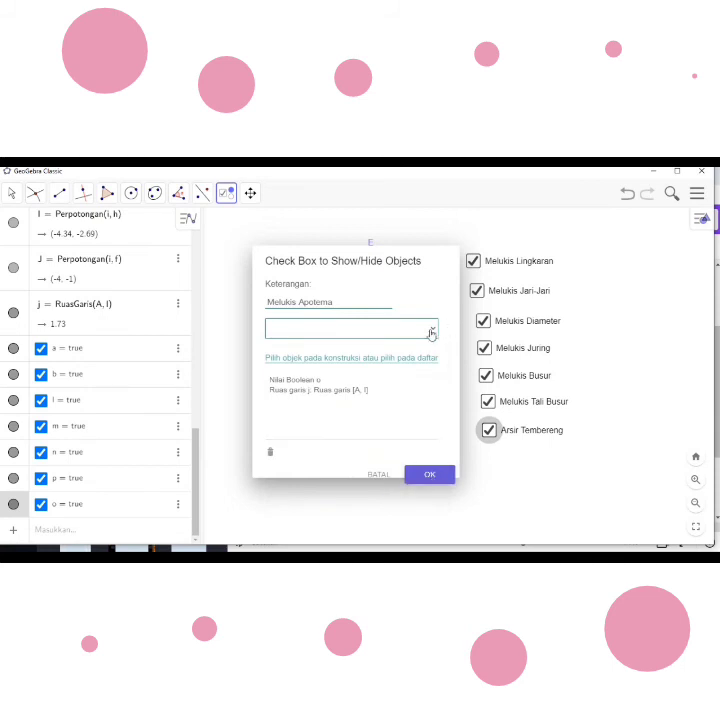
click(437, 476)
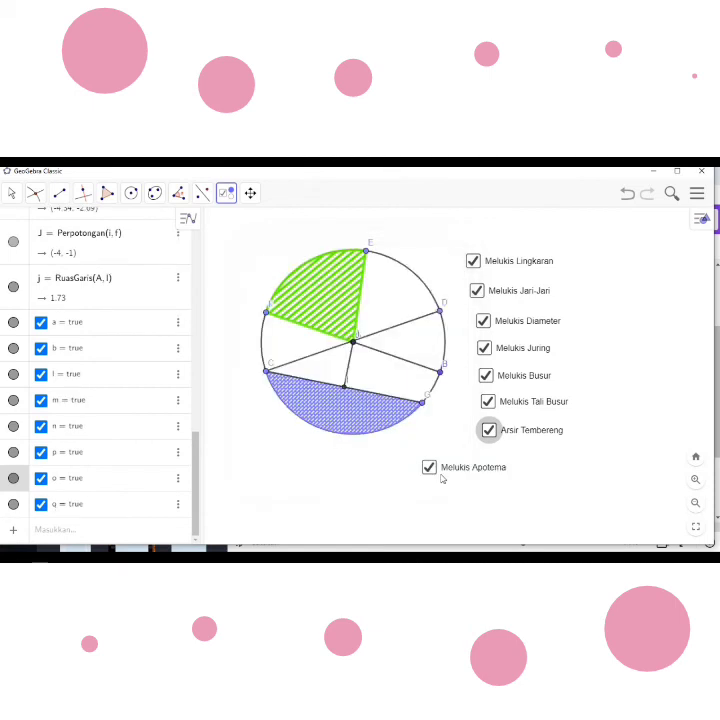
drag(452, 472, 516, 462)
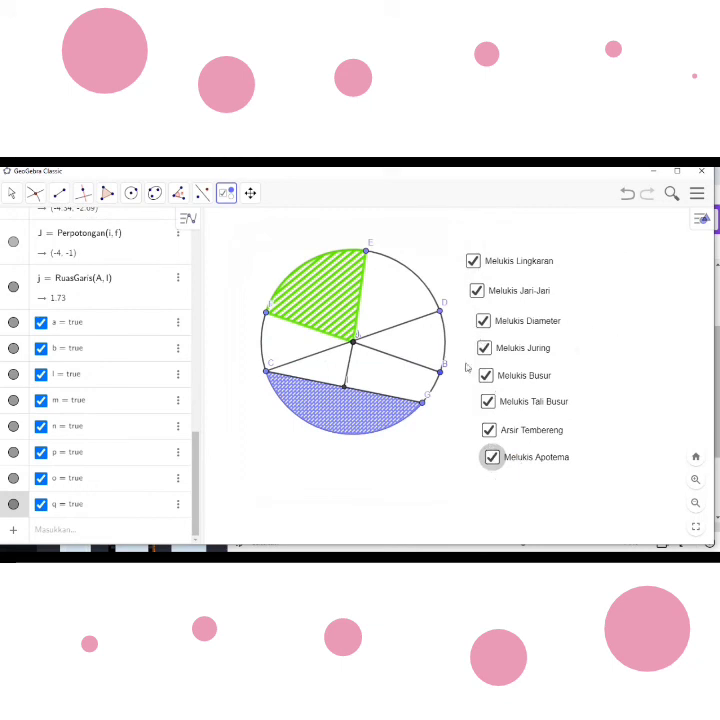
- Insert a show/hide objects checkbox beside the column of existing checkboxes and caption it "Lingkaran dan Unsur-unsurnya"
click(599, 375)
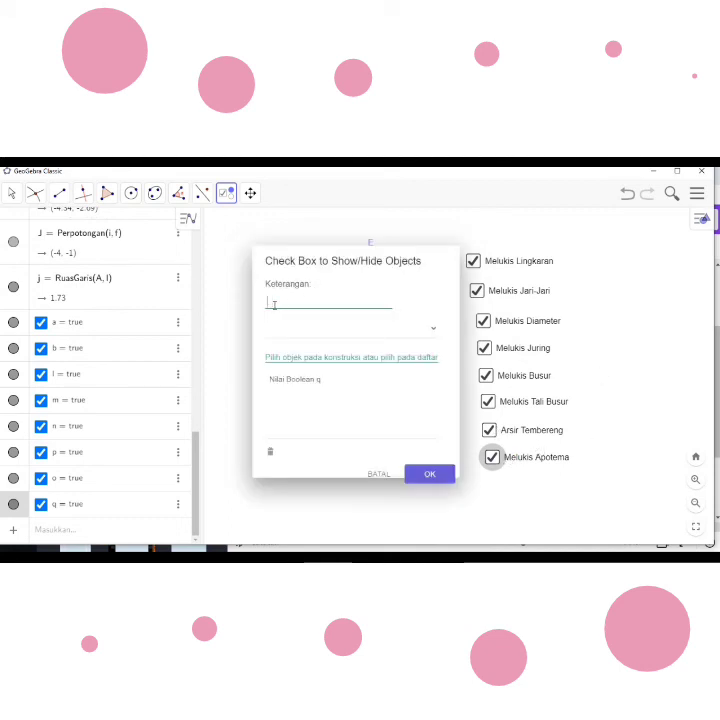
text(Lingkaran)
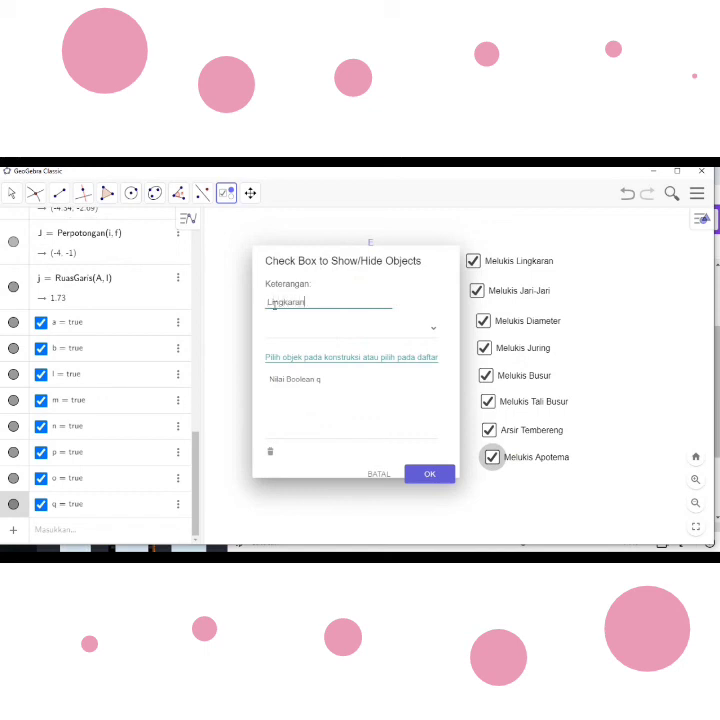
text( dan Unsur-unsum)
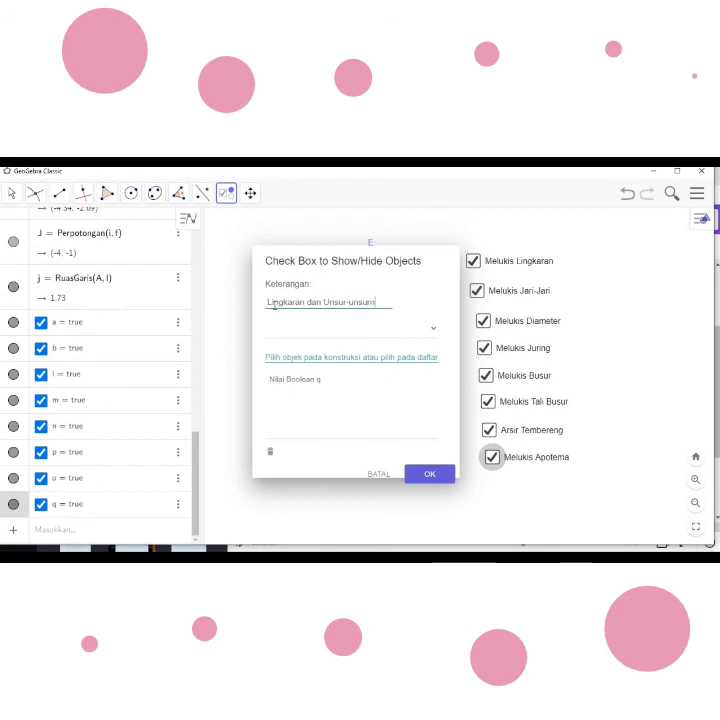
- Add Boolean values a, b, l and m to the objects controlled by the "Lingkaran dan Unsur-unsurnya" checkbox
click(431, 329)
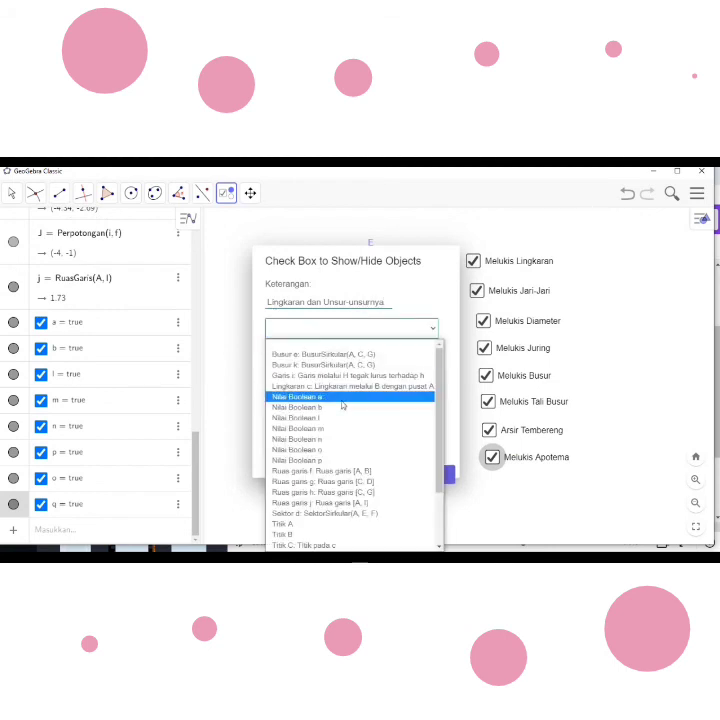
click(338, 404)
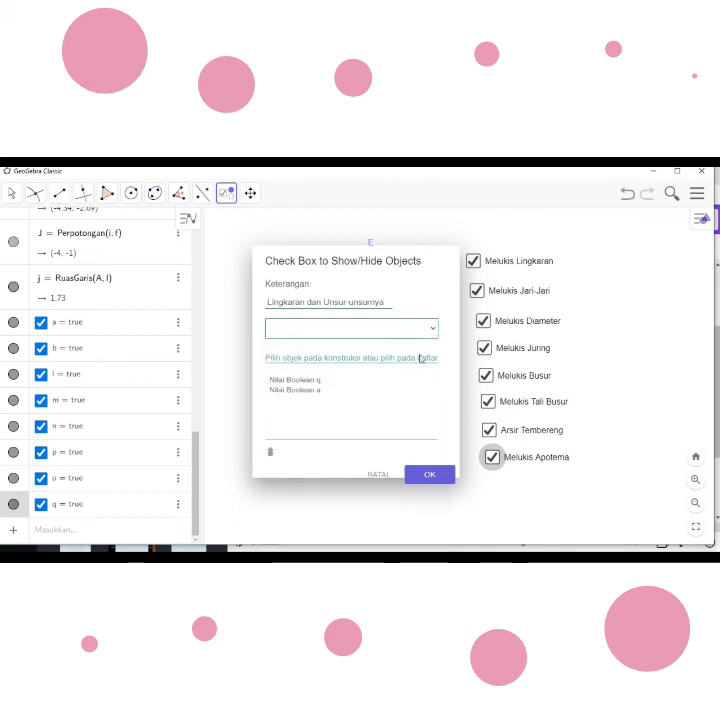
click(433, 329)
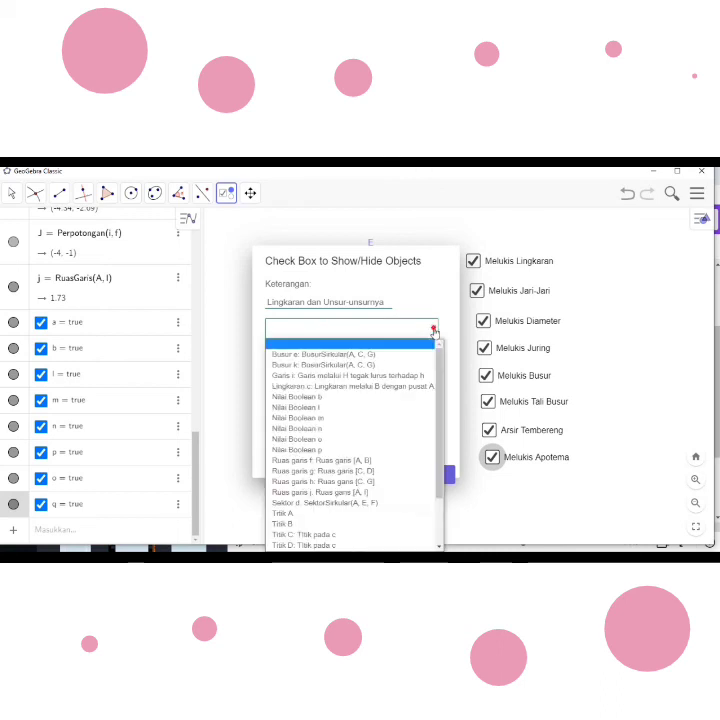
click(345, 399)
click(433, 328)
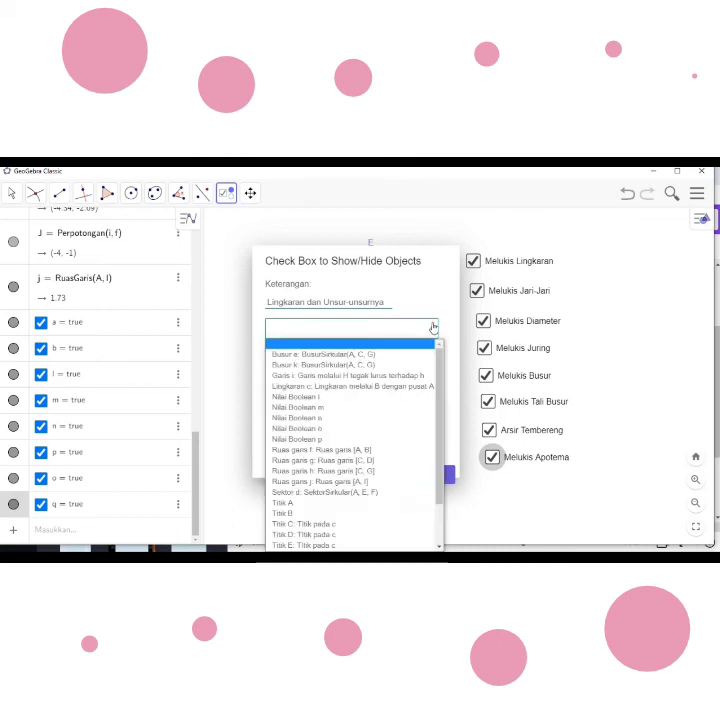
click(355, 398)
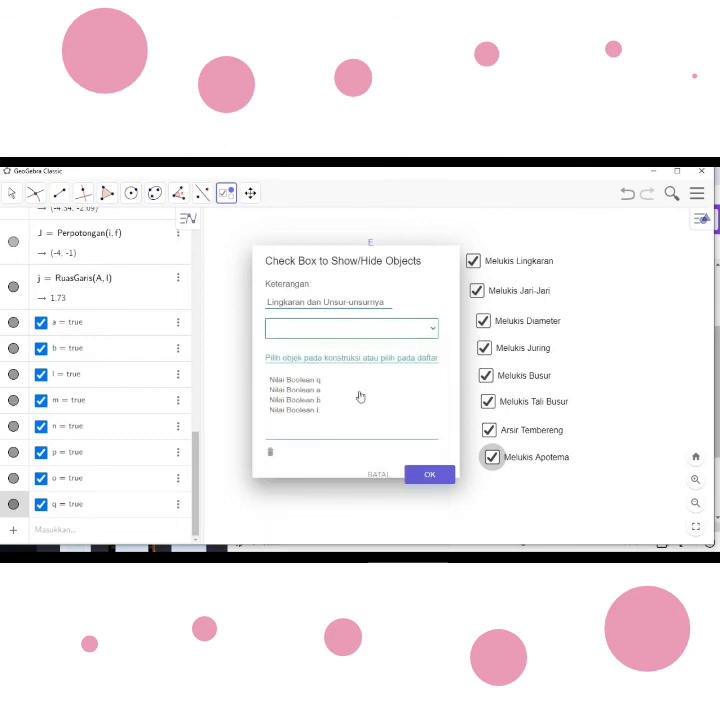
click(435, 330)
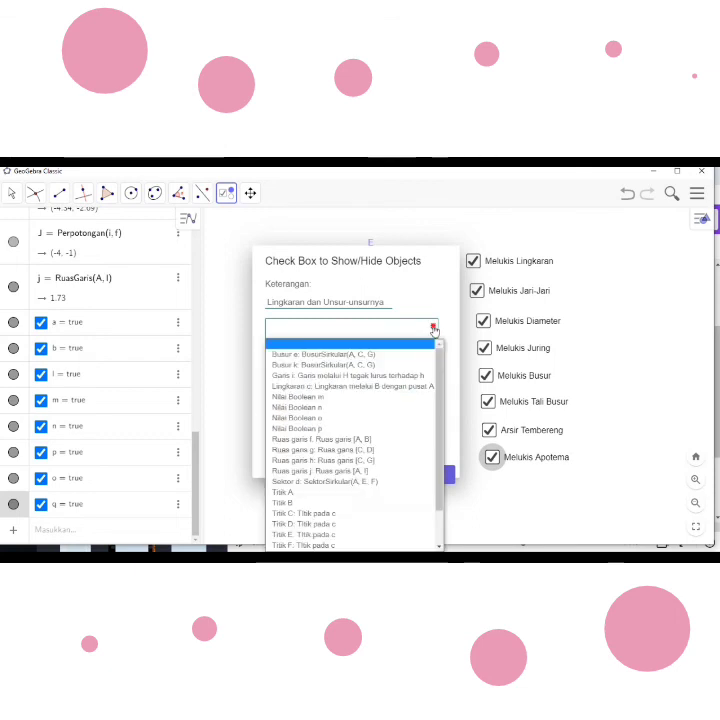
click(396, 399)
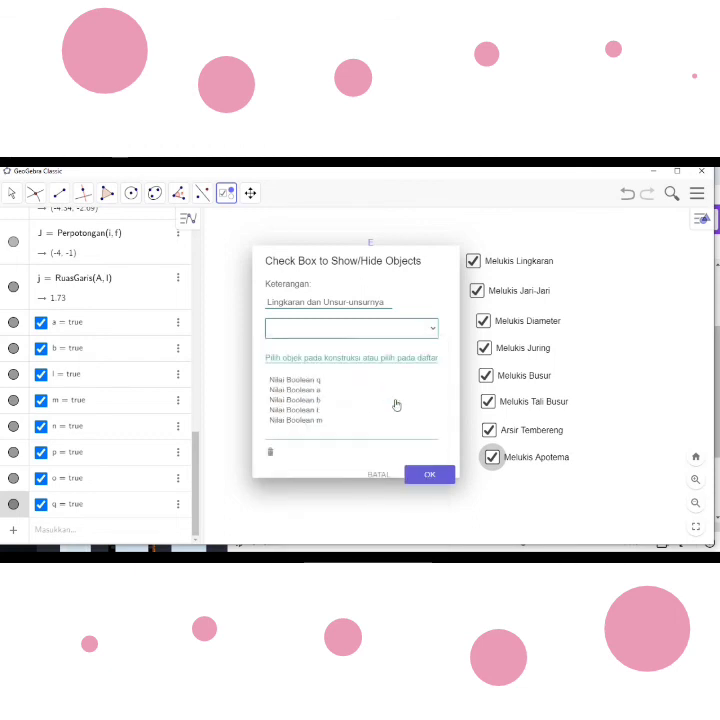
- Also link Boolean values n, o and p, create the "Lingkaran dan Unsur-unsurnya" checkbox, and move it above "Melukis Lingkaran"
click(433, 328)
click(366, 397)
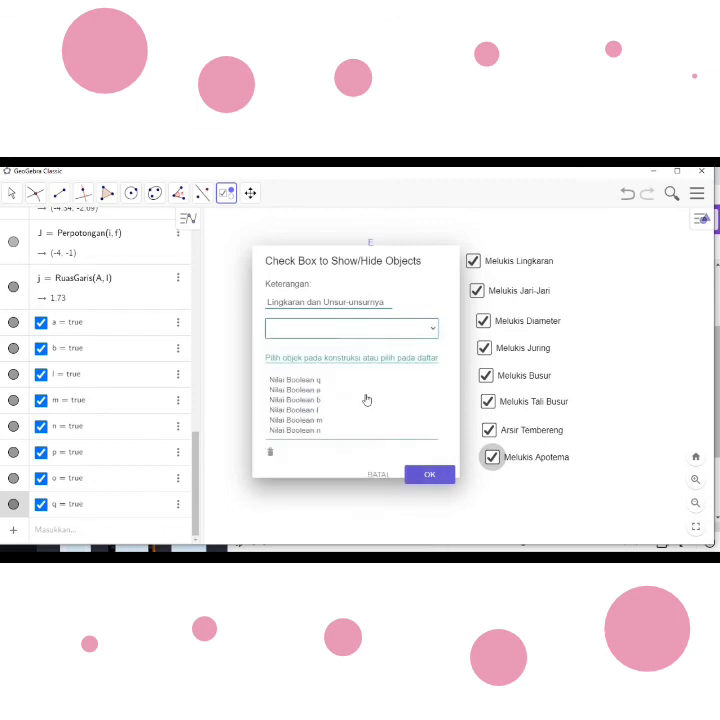
click(434, 329)
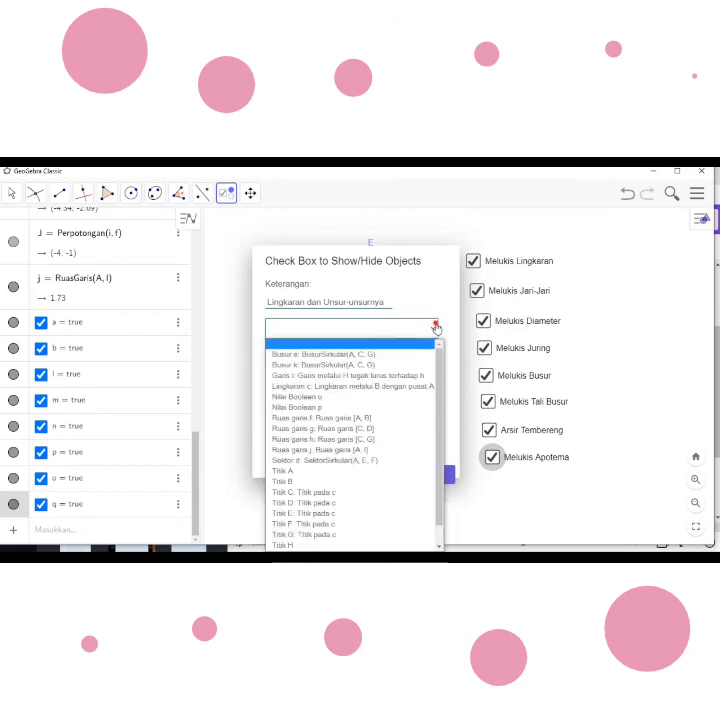
click(386, 399)
click(434, 328)
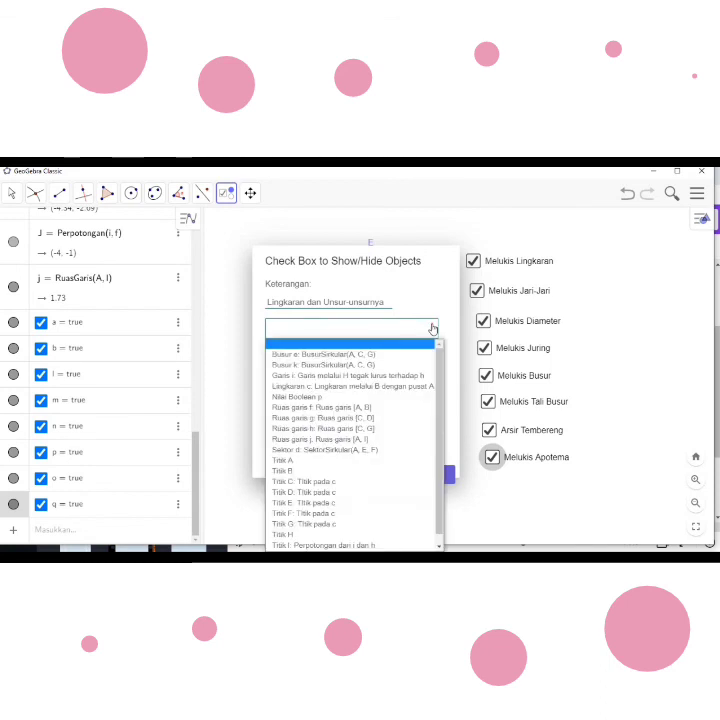
click(399, 397)
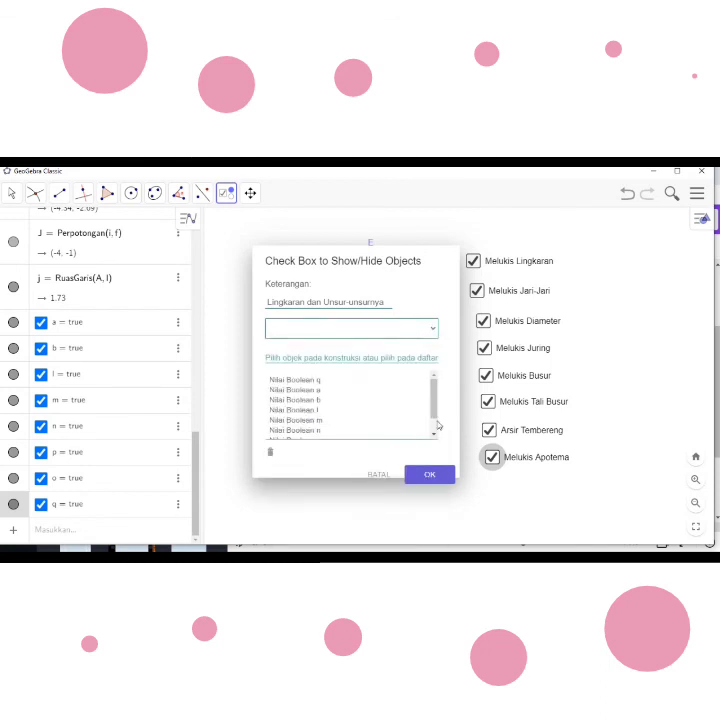
click(434, 476)
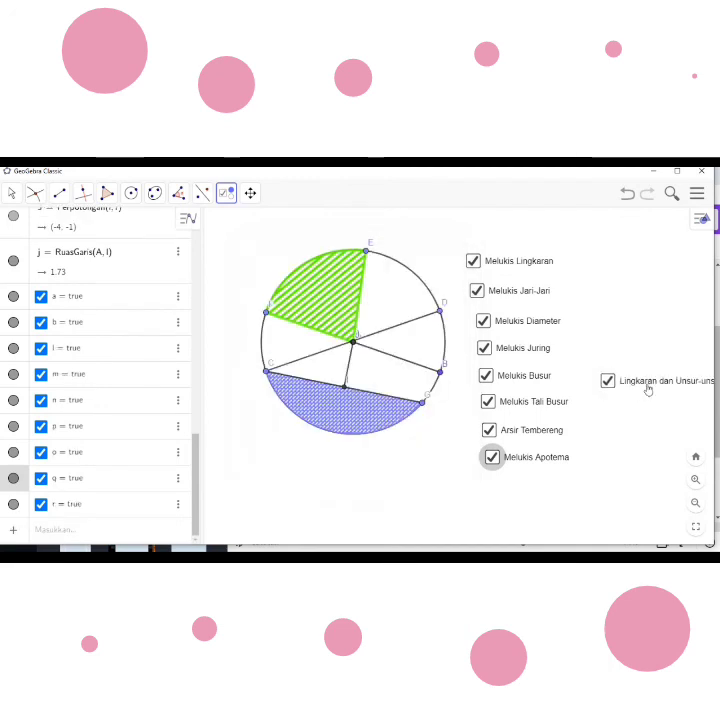
drag(648, 388, 472, 241)
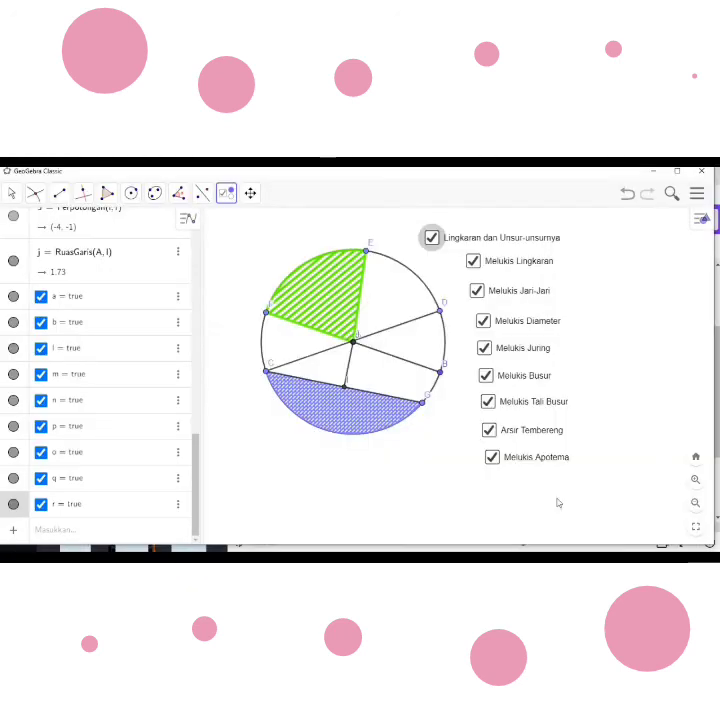
click(493, 461)
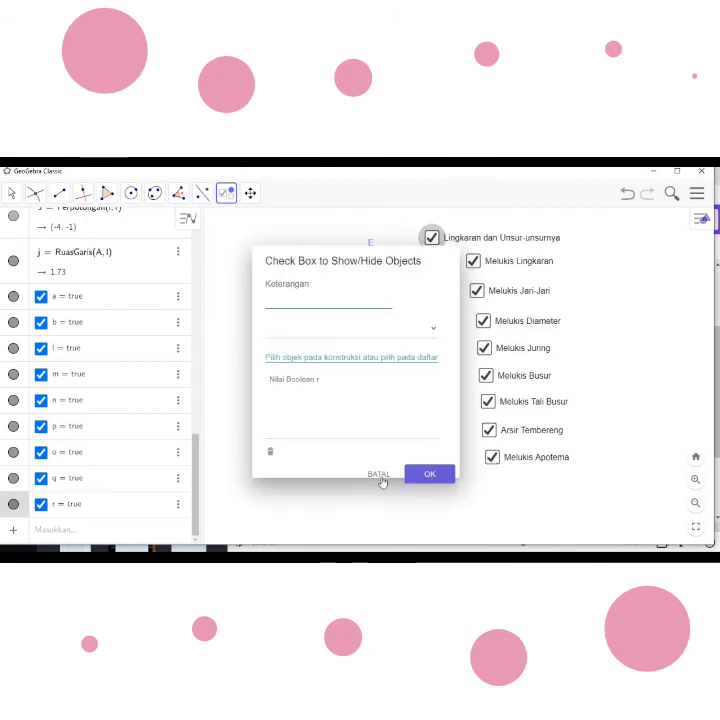
click(10, 192)
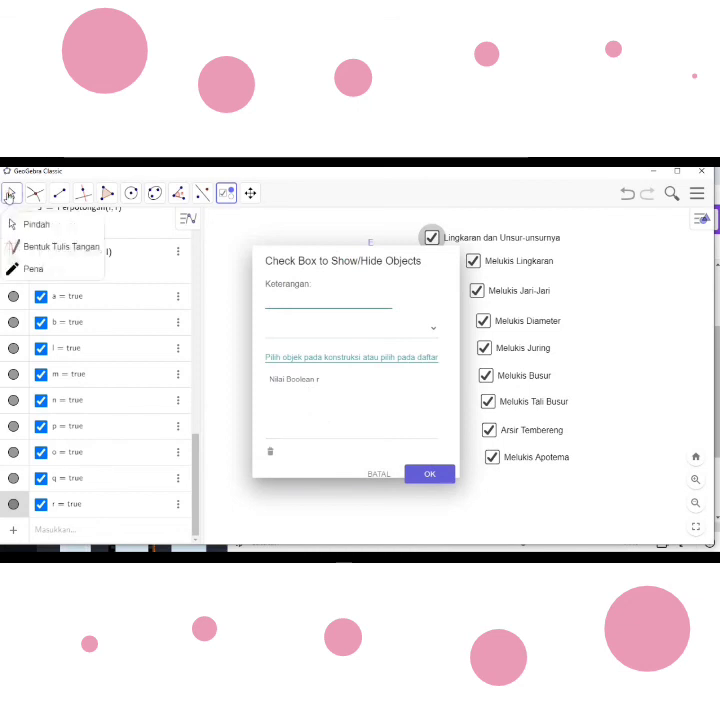
click(18, 226)
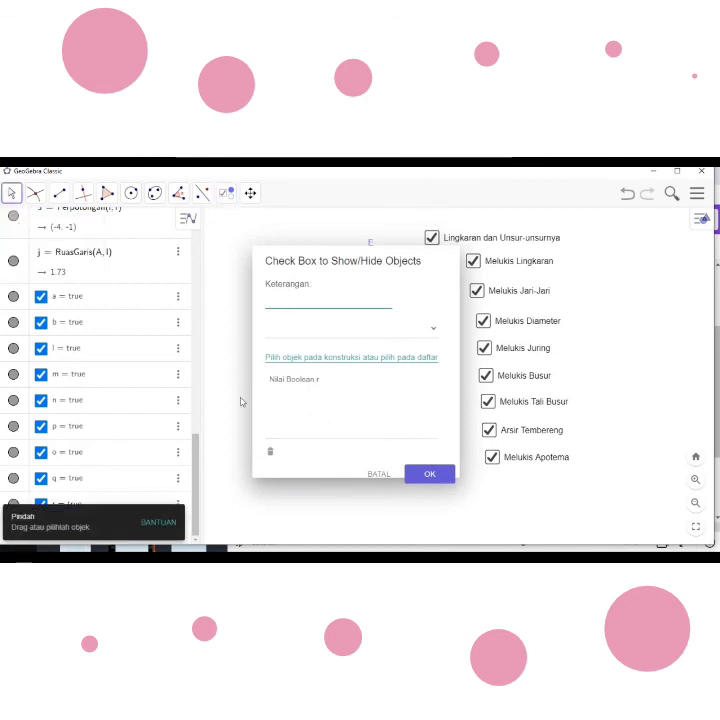
click(376, 472)
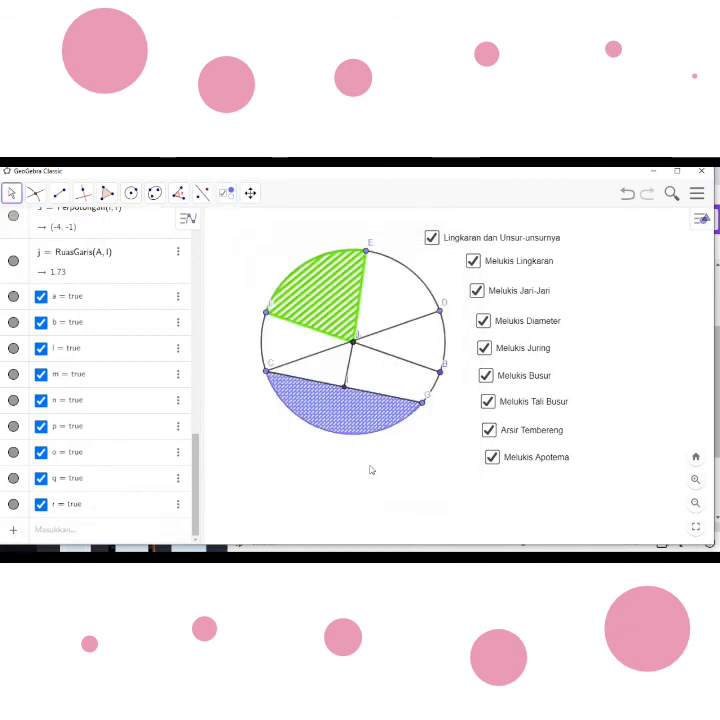
- With the Move tool, uncheck all eight part checkboxes from "Melukis Apotema" up to "Melukis Lingkaran", leaving "Lingkaran dan Unsur-unsurnya" checked
click(8, 197)
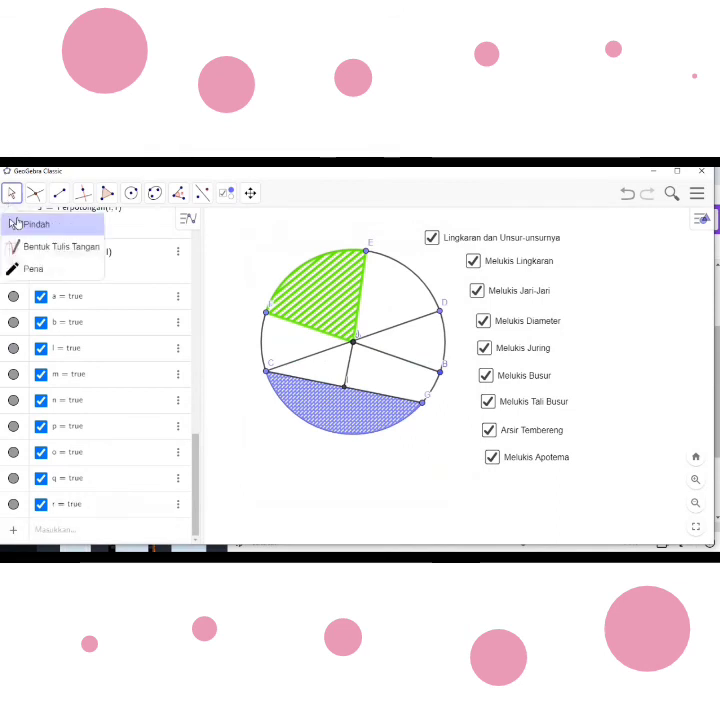
click(18, 225)
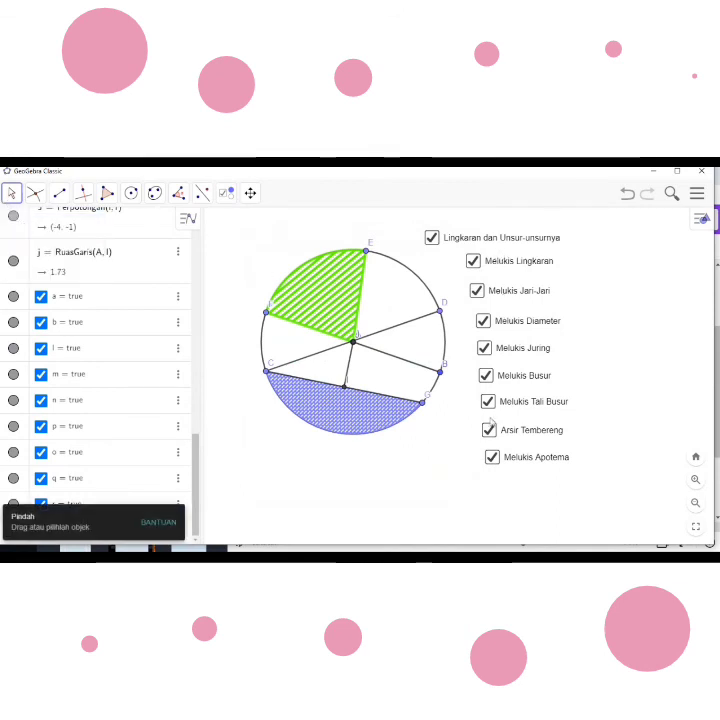
click(491, 457)
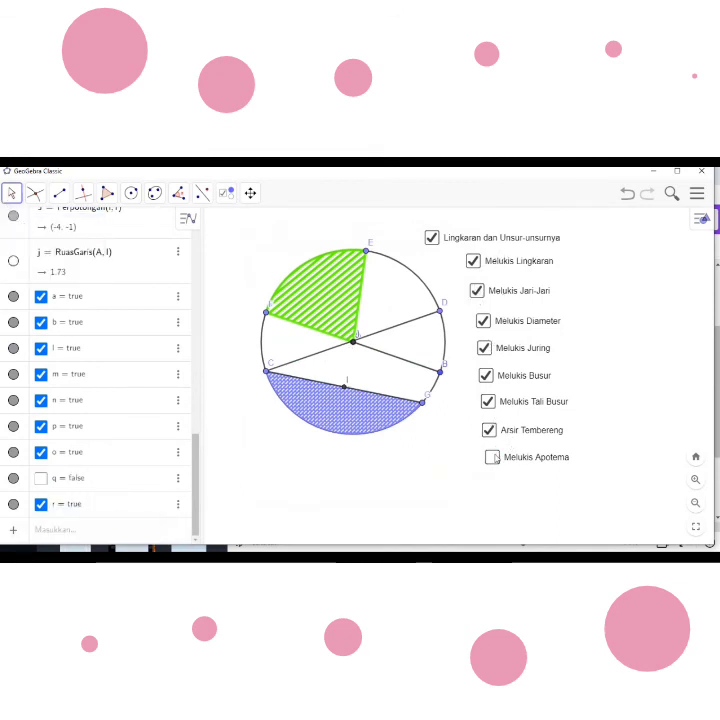
click(489, 431)
click(489, 403)
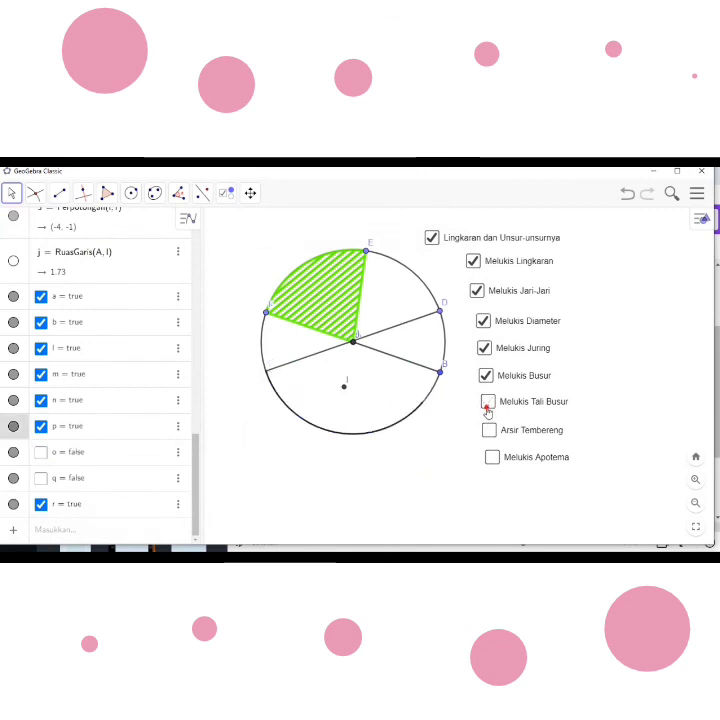
click(486, 377)
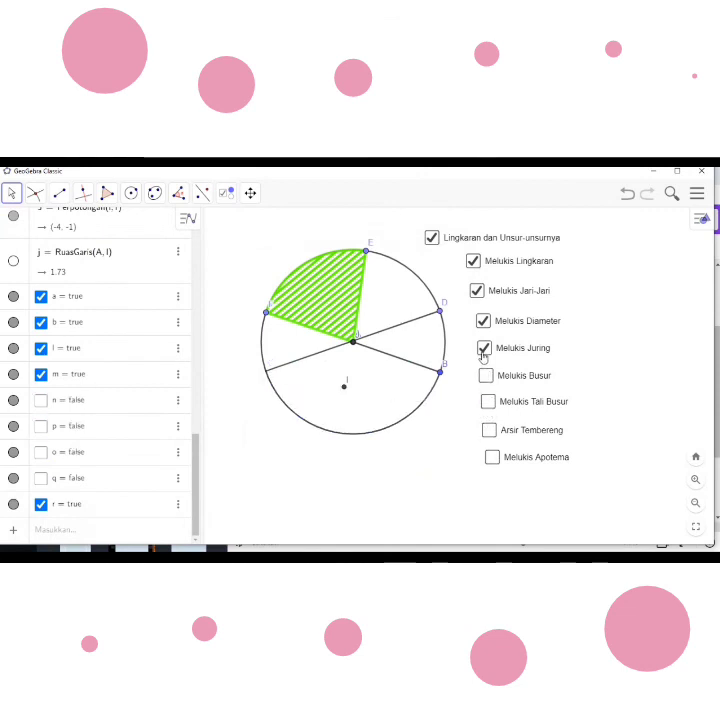
click(484, 349)
click(483, 322)
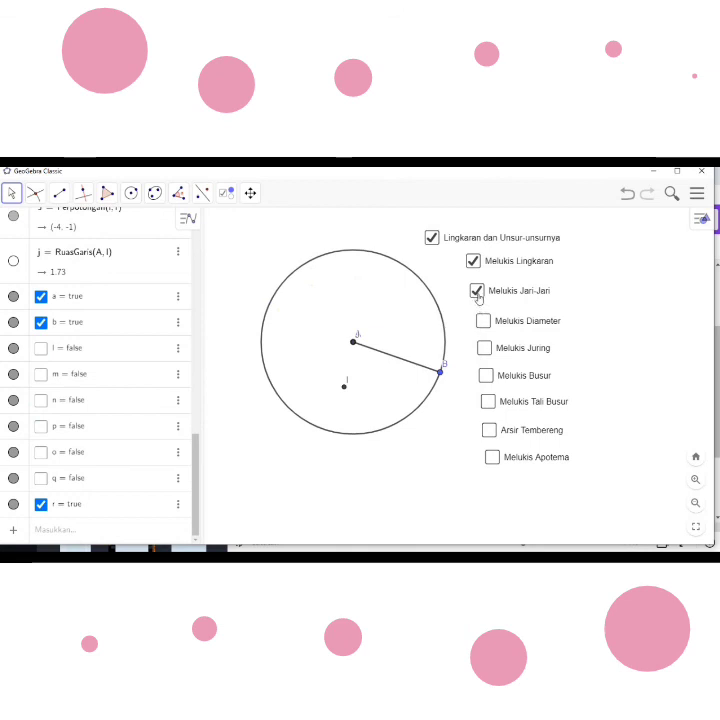
click(477, 292)
click(473, 261)
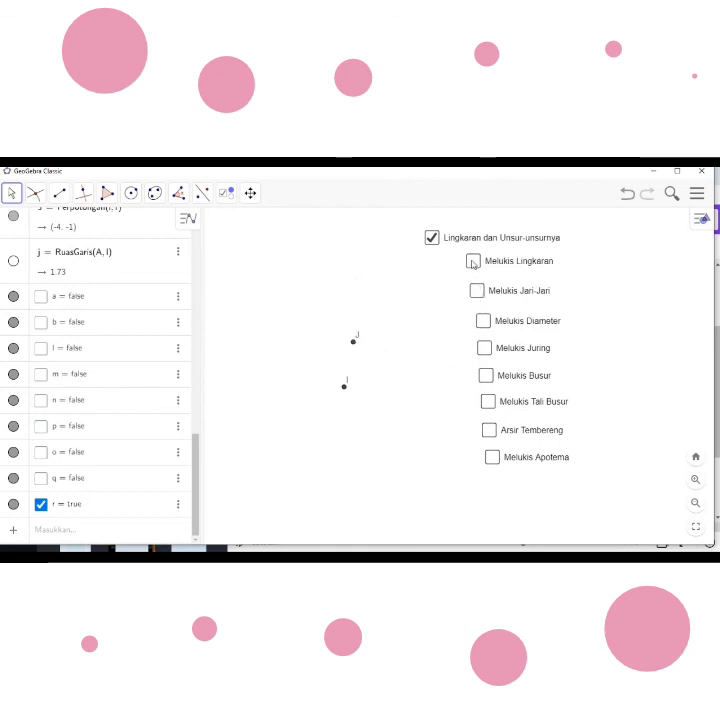
- Hide the labels of points J and I while keeping the points themselves displayed
right_click(353, 344)
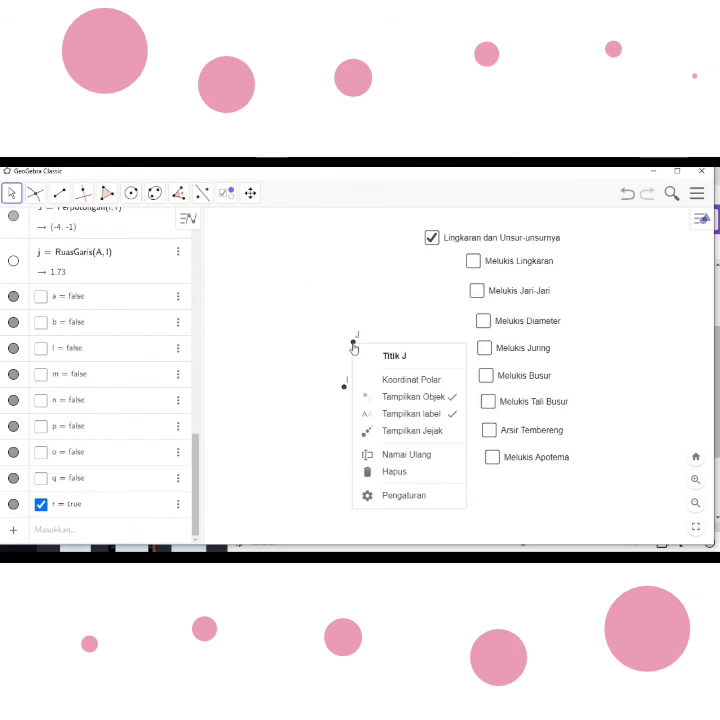
click(411, 415)
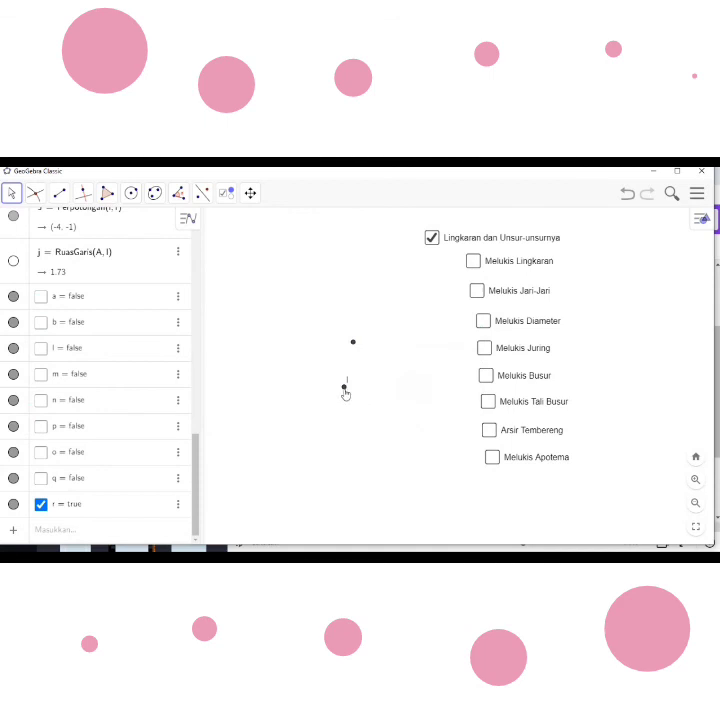
right_click(344, 391)
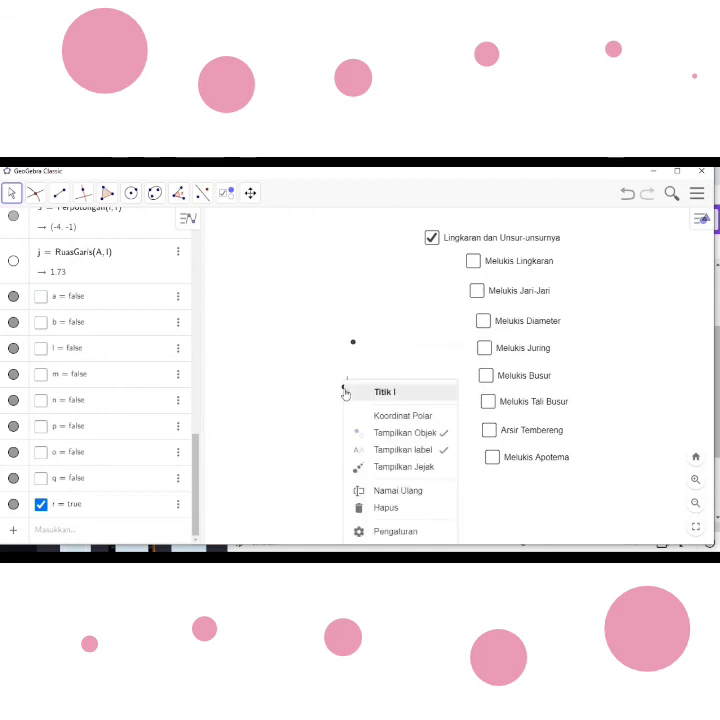
click(408, 455)
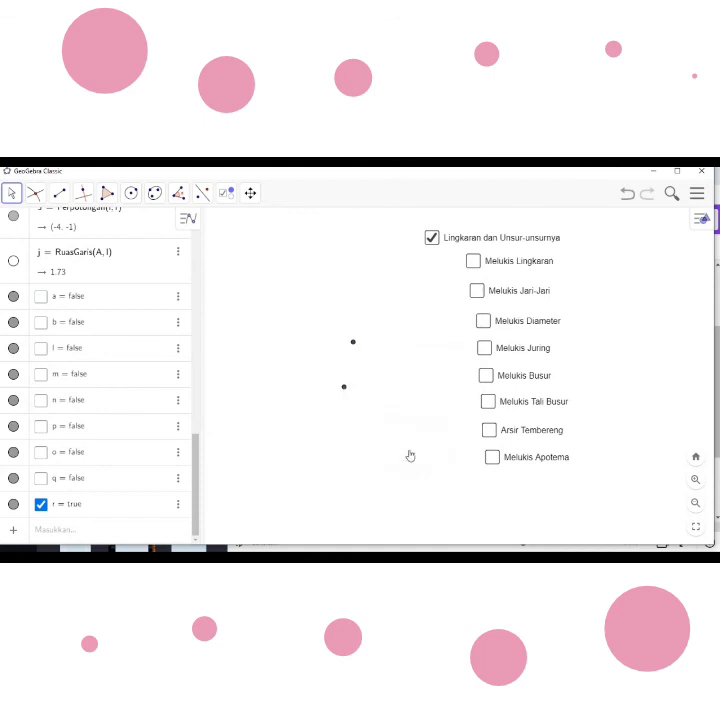
- Check all eight part checkboxes one by one, from "Melukis Lingkaran" down to "Melukis Apotema", to show every circle part
click(474, 261)
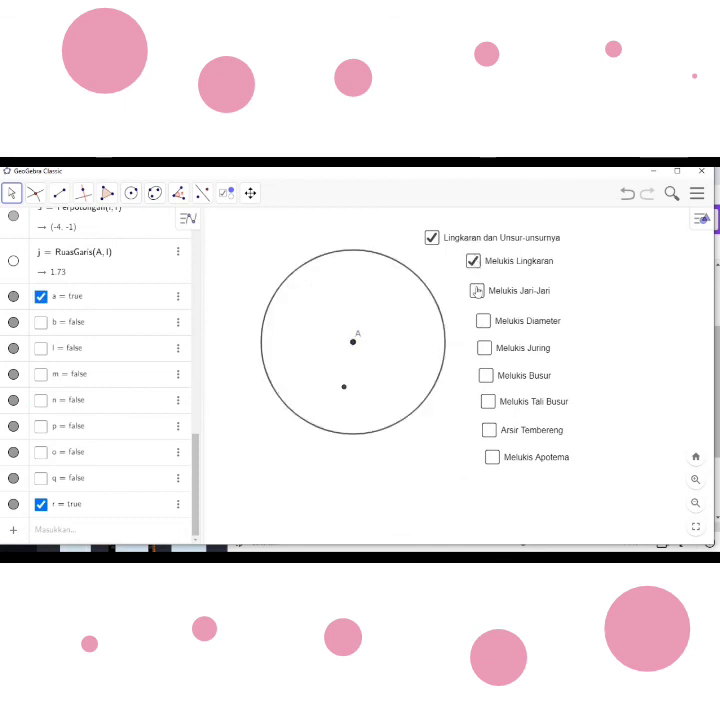
right_click(476, 292)
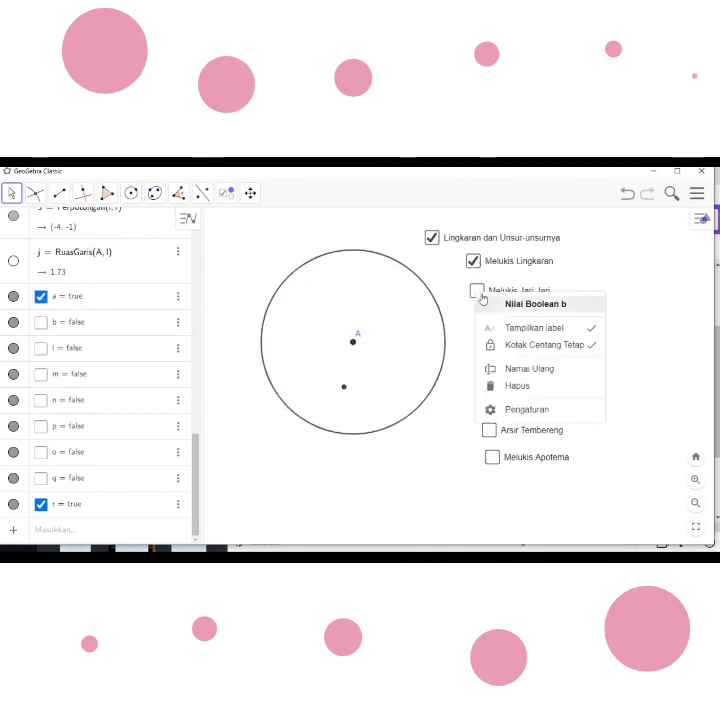
click(477, 291)
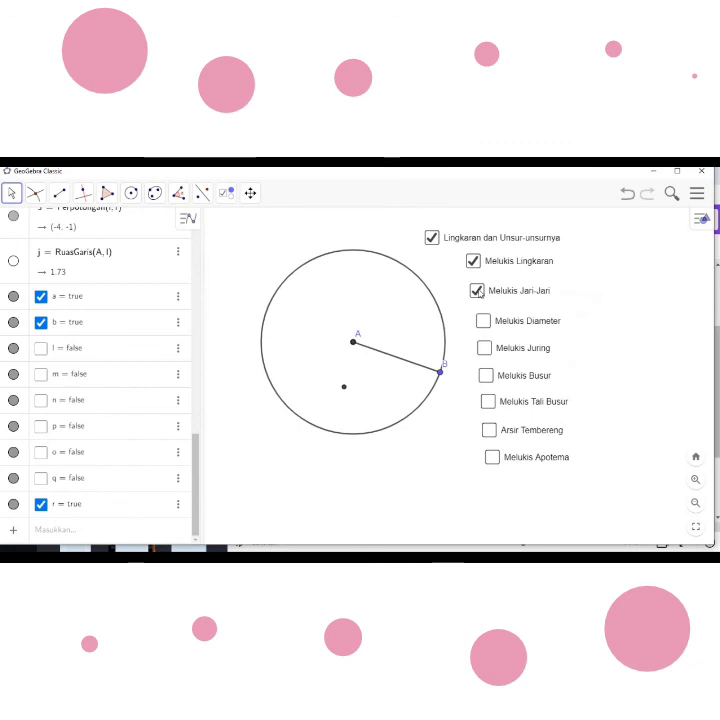
click(485, 323)
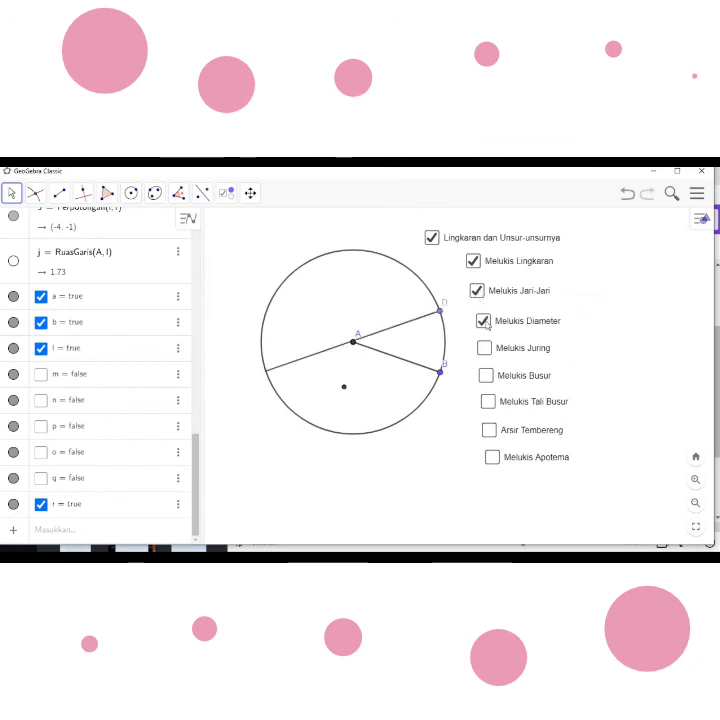
click(485, 348)
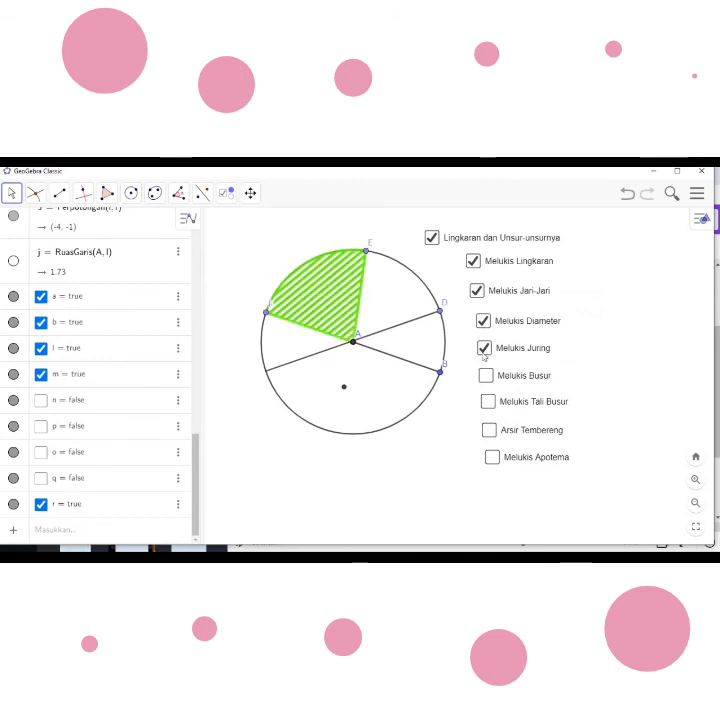
click(486, 375)
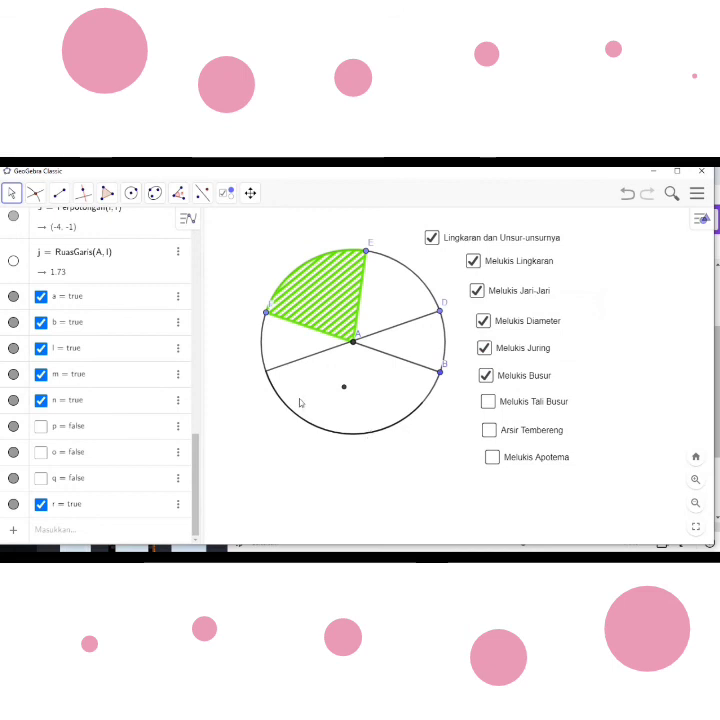
click(489, 402)
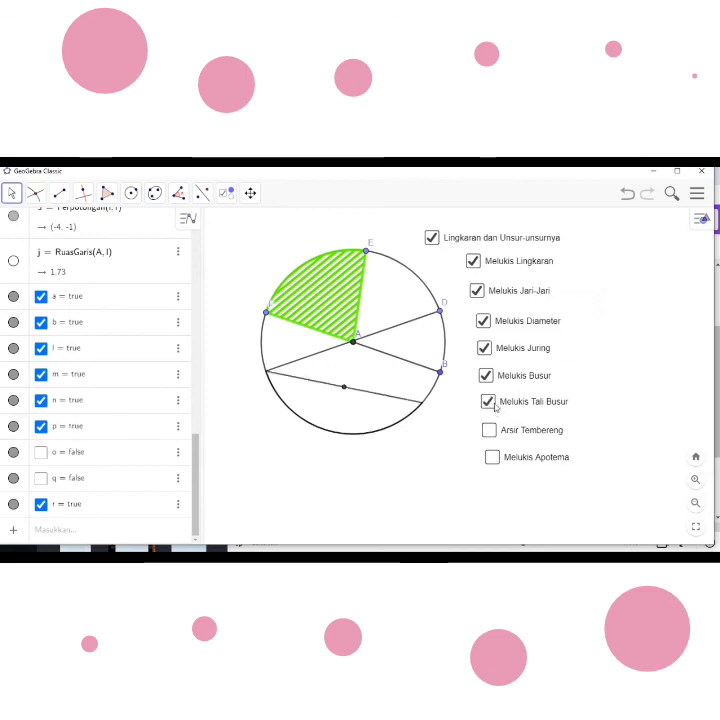
click(490, 432)
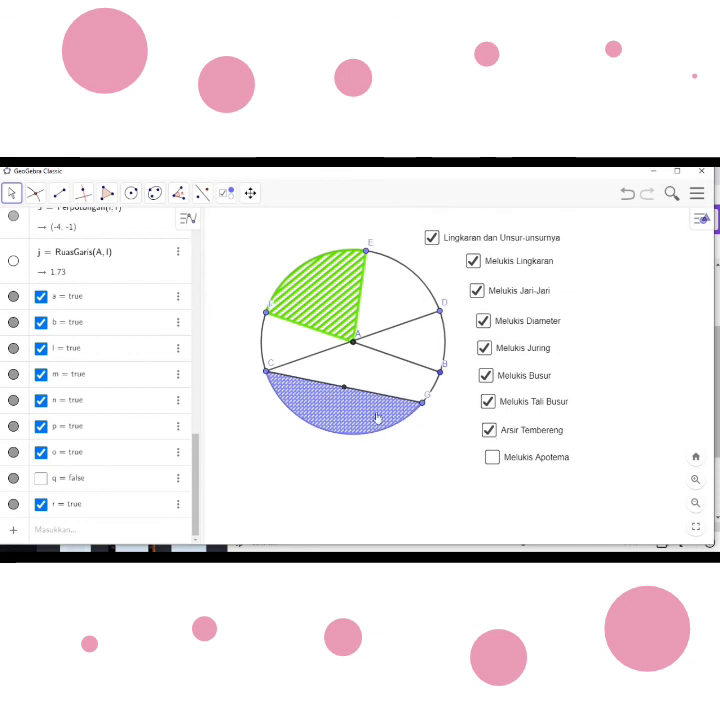
click(491, 459)
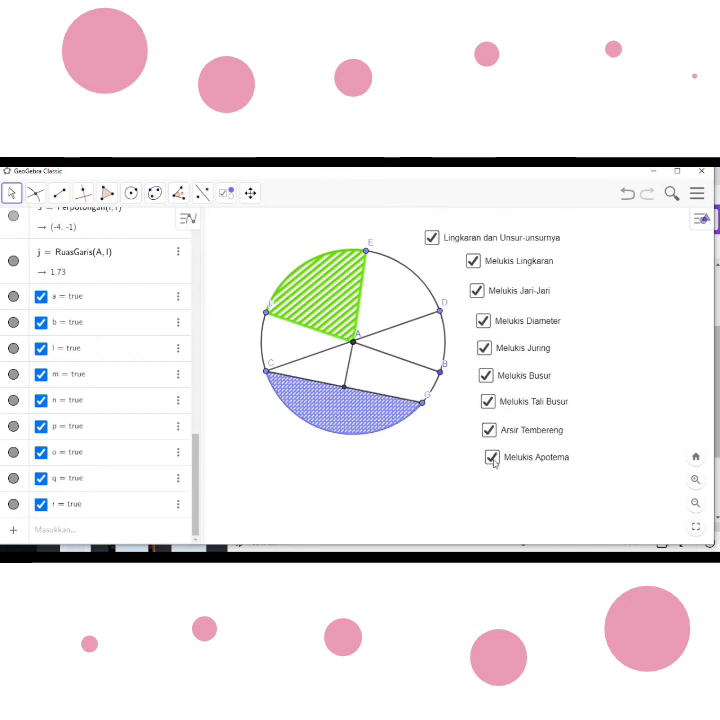